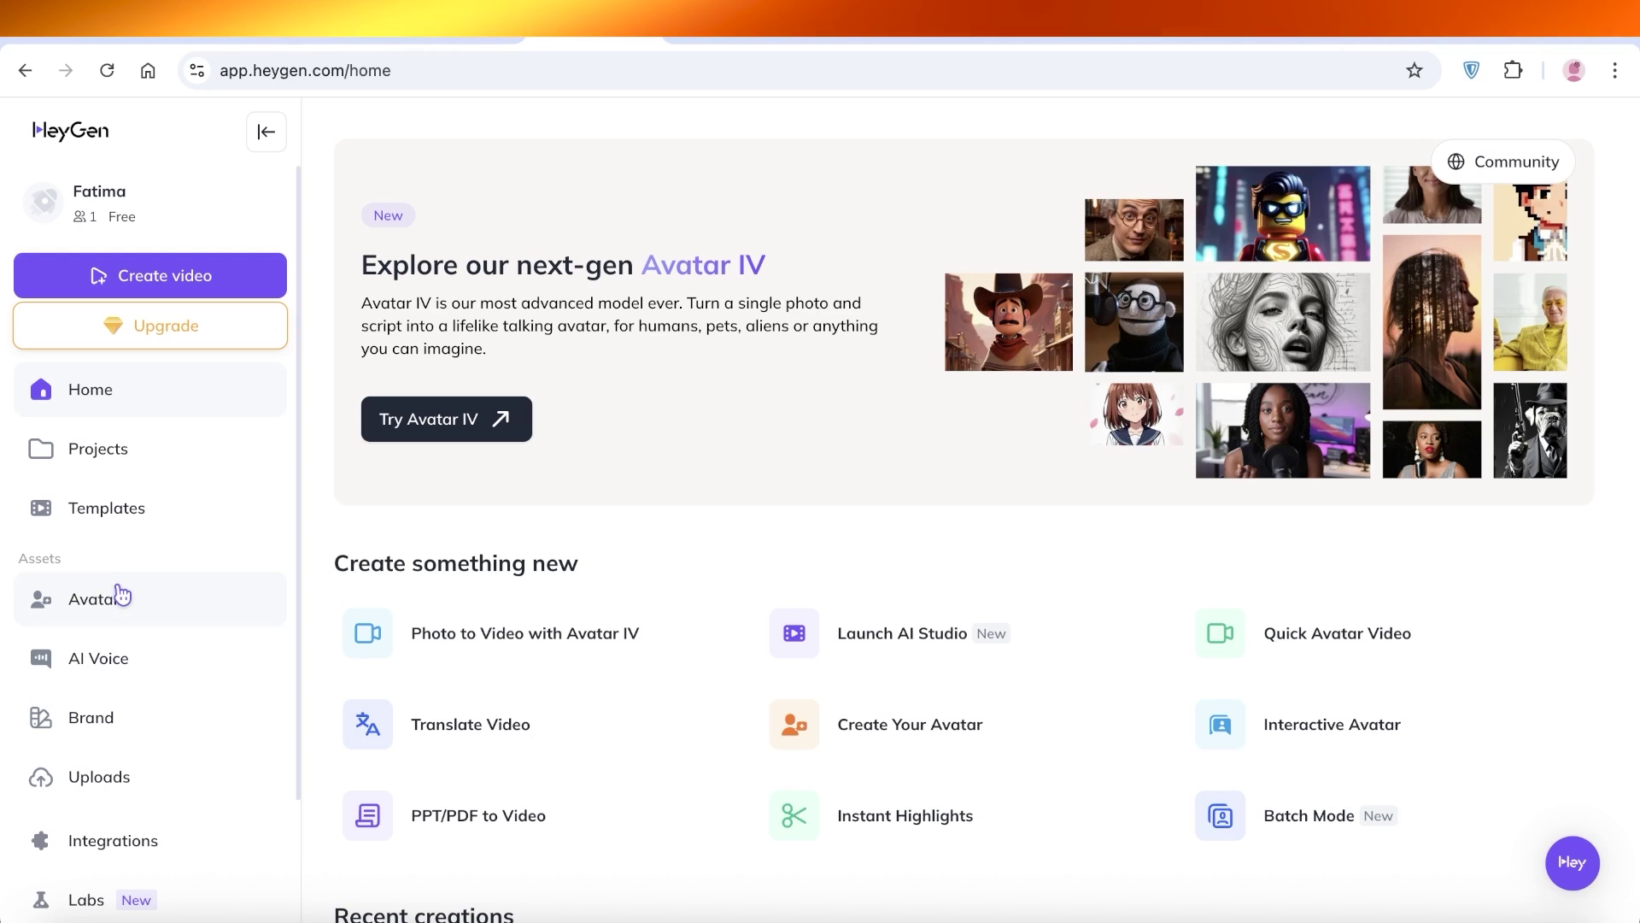
Step: Open HeyGen's avatar library and skim the first avatars
{"action": "left_click", "coordinate": [120, 598]}
{"action": "scroll", "coordinate": [120, 593], "scroll_direction": "down", "scroll_amount": 6}
{"action": "scroll", "coordinate": [1336, 541], "scroll_direction": "up", "scroll_amount": 3}
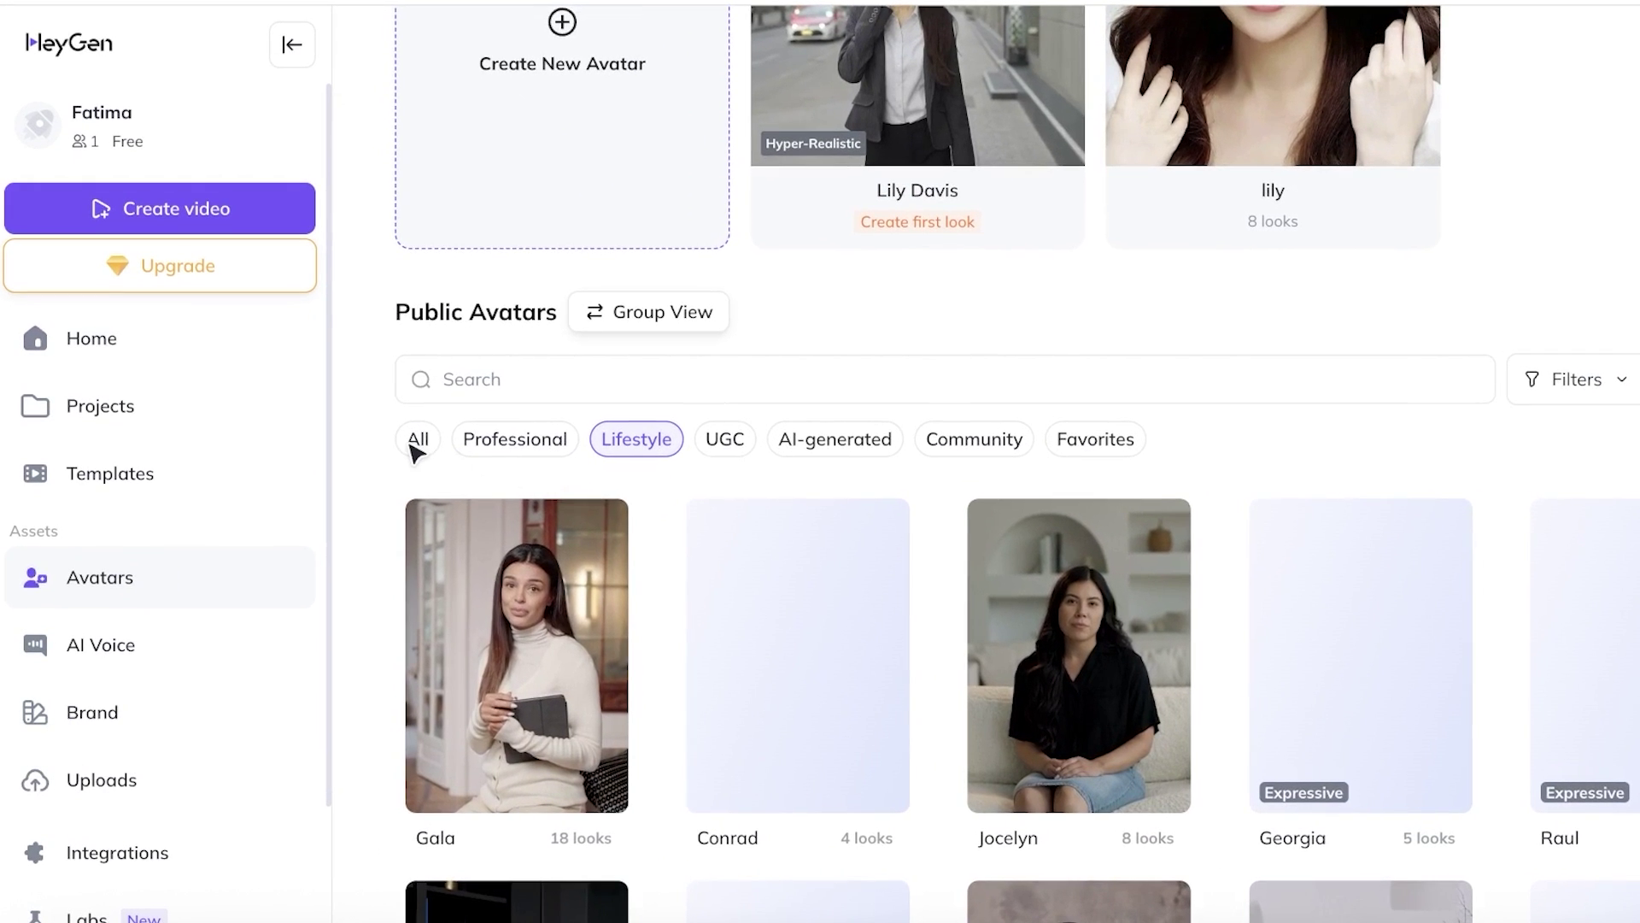
Step: Apply the All filter and scroll through the full Public Avatars grid
{"action": "left_click", "coordinate": [417, 439]}
{"action": "scroll", "coordinate": [419, 451], "scroll_direction": "down", "scroll_amount": 4}
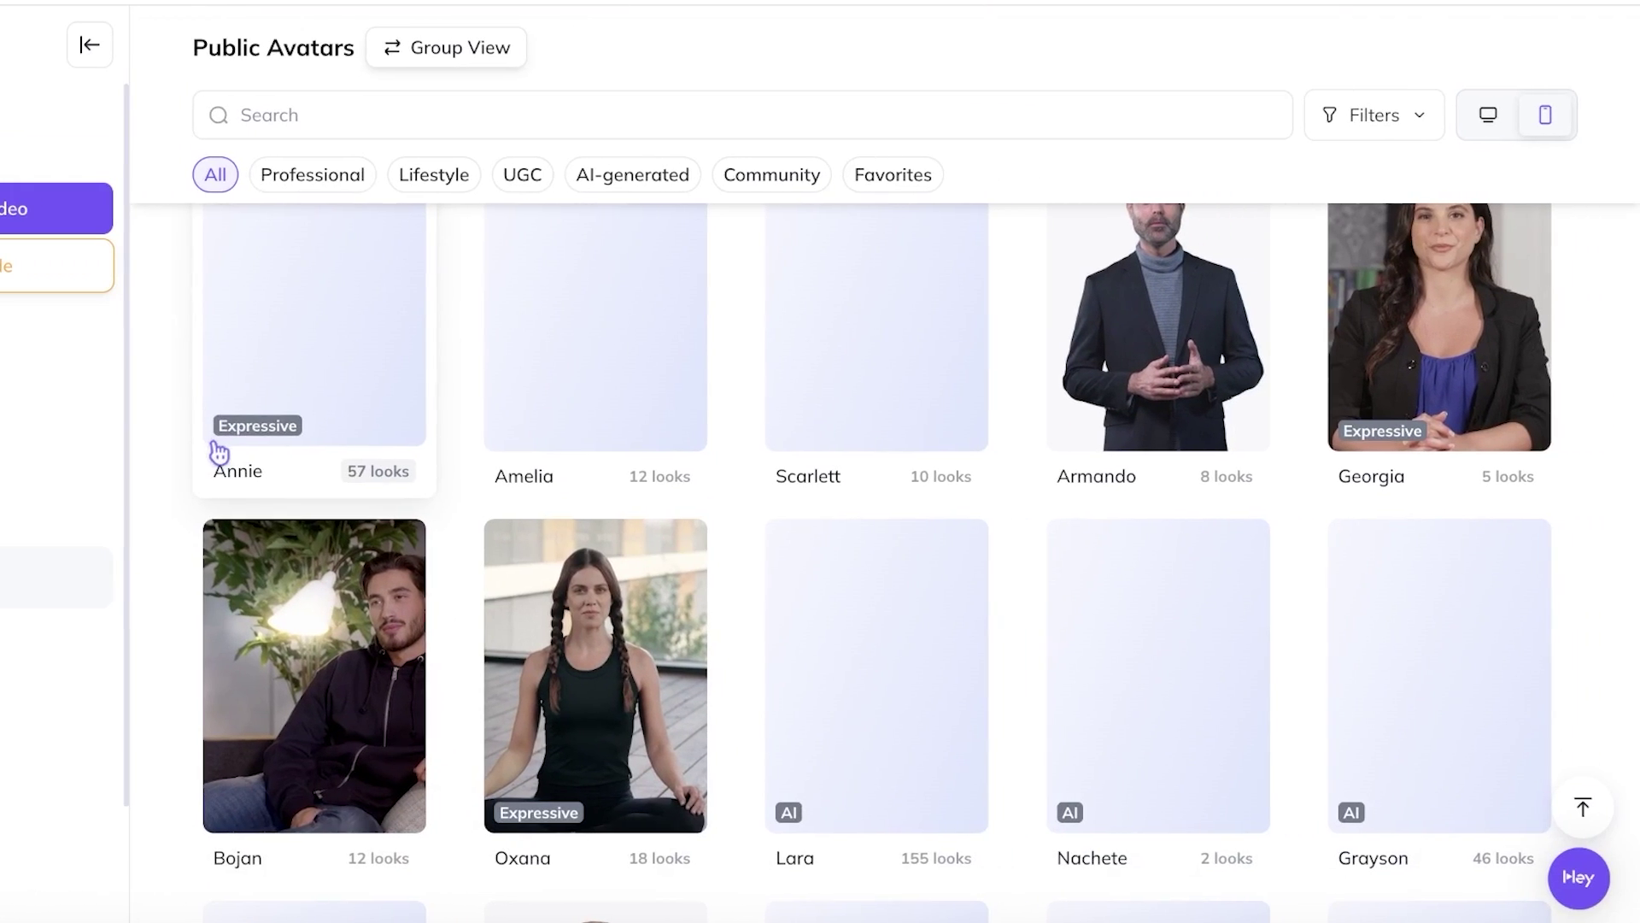
{"action": "scroll", "coordinate": [219, 555], "scroll_direction": "down", "scroll_amount": 1}
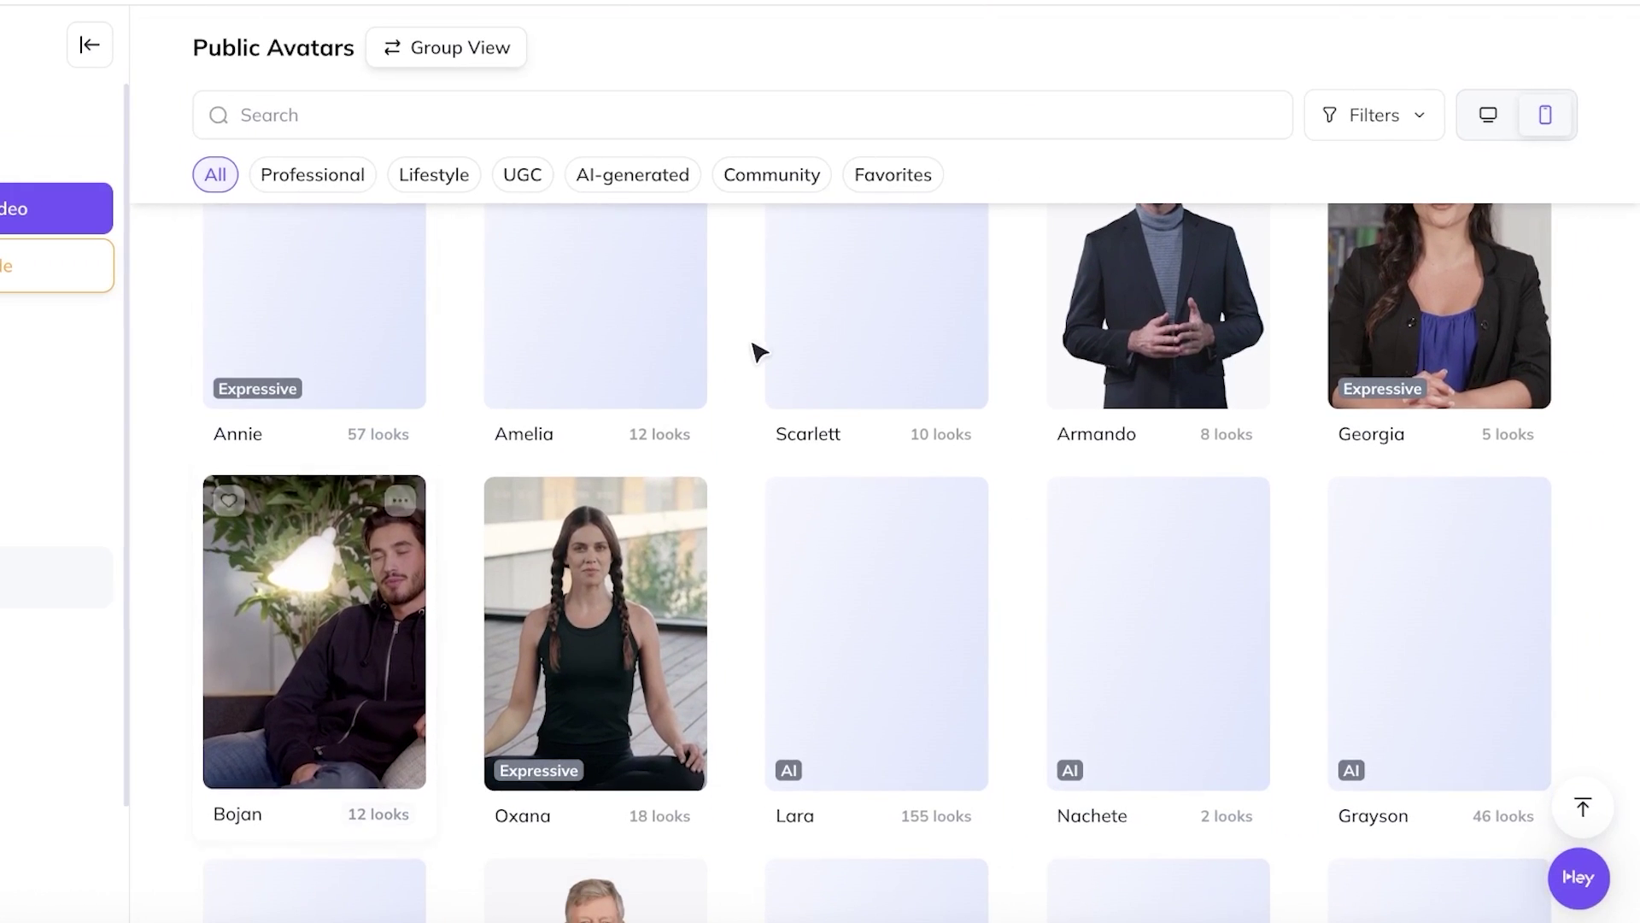
{"action": "scroll", "coordinate": [802, 433], "scroll_direction": "down", "scroll_amount": 1}
{"action": "scroll", "coordinate": [820, 598], "scroll_direction": "up", "scroll_amount": 3}
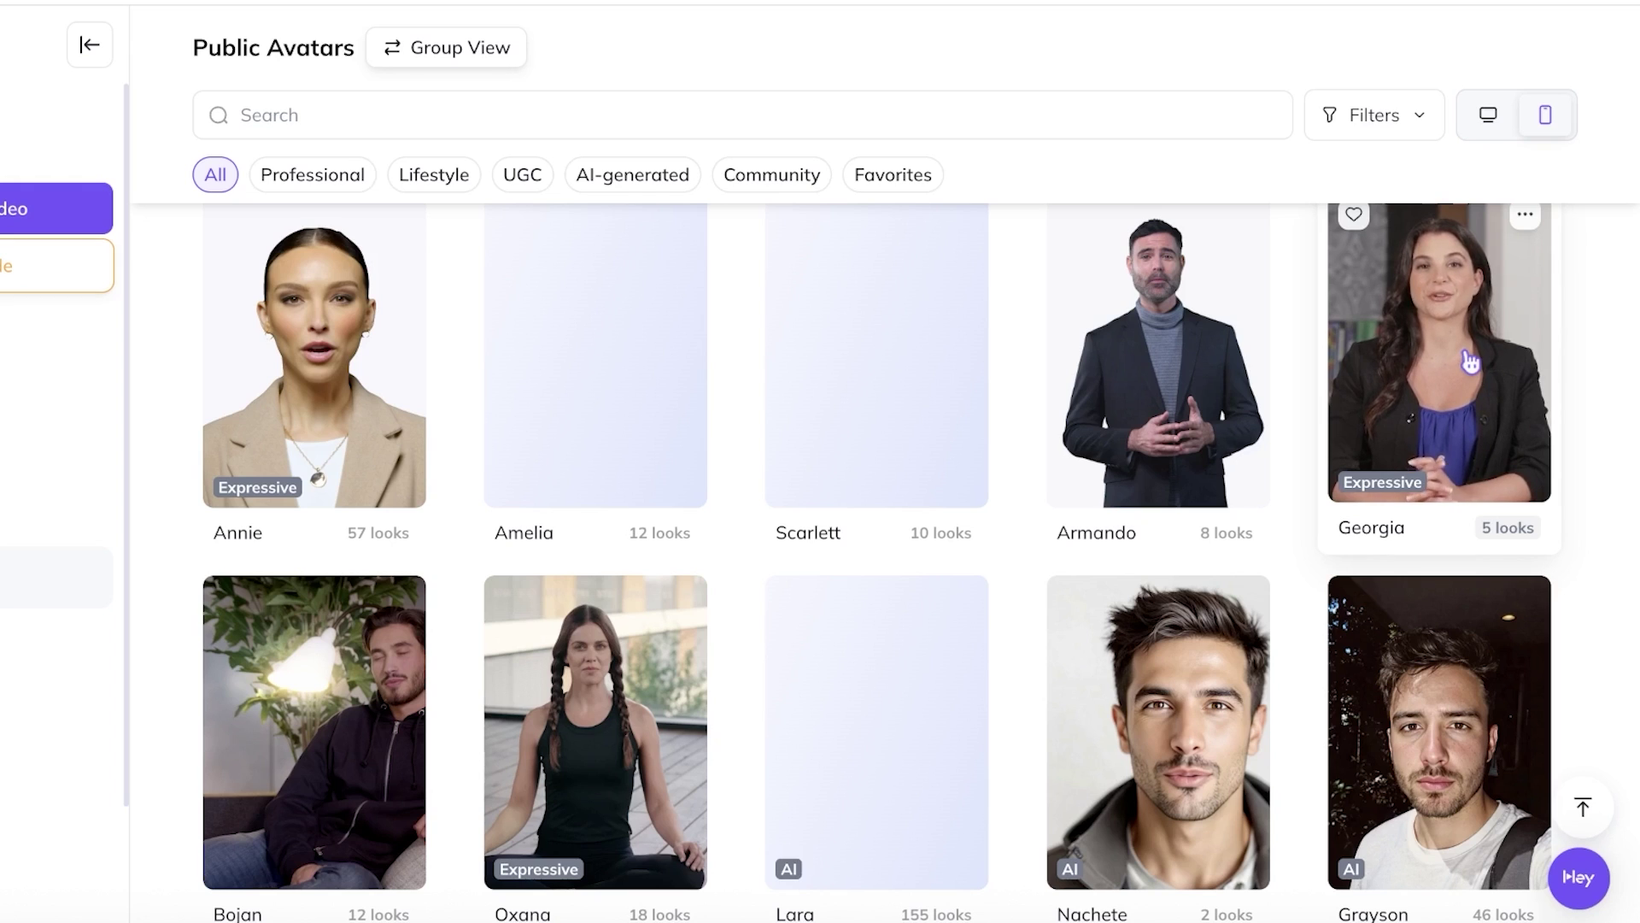
{"action": "scroll", "coordinate": [1466, 357], "scroll_direction": "up", "scroll_amount": 3}
{"action": "scroll", "coordinate": [1296, 337], "scroll_direction": "down", "scroll_amount": 2}
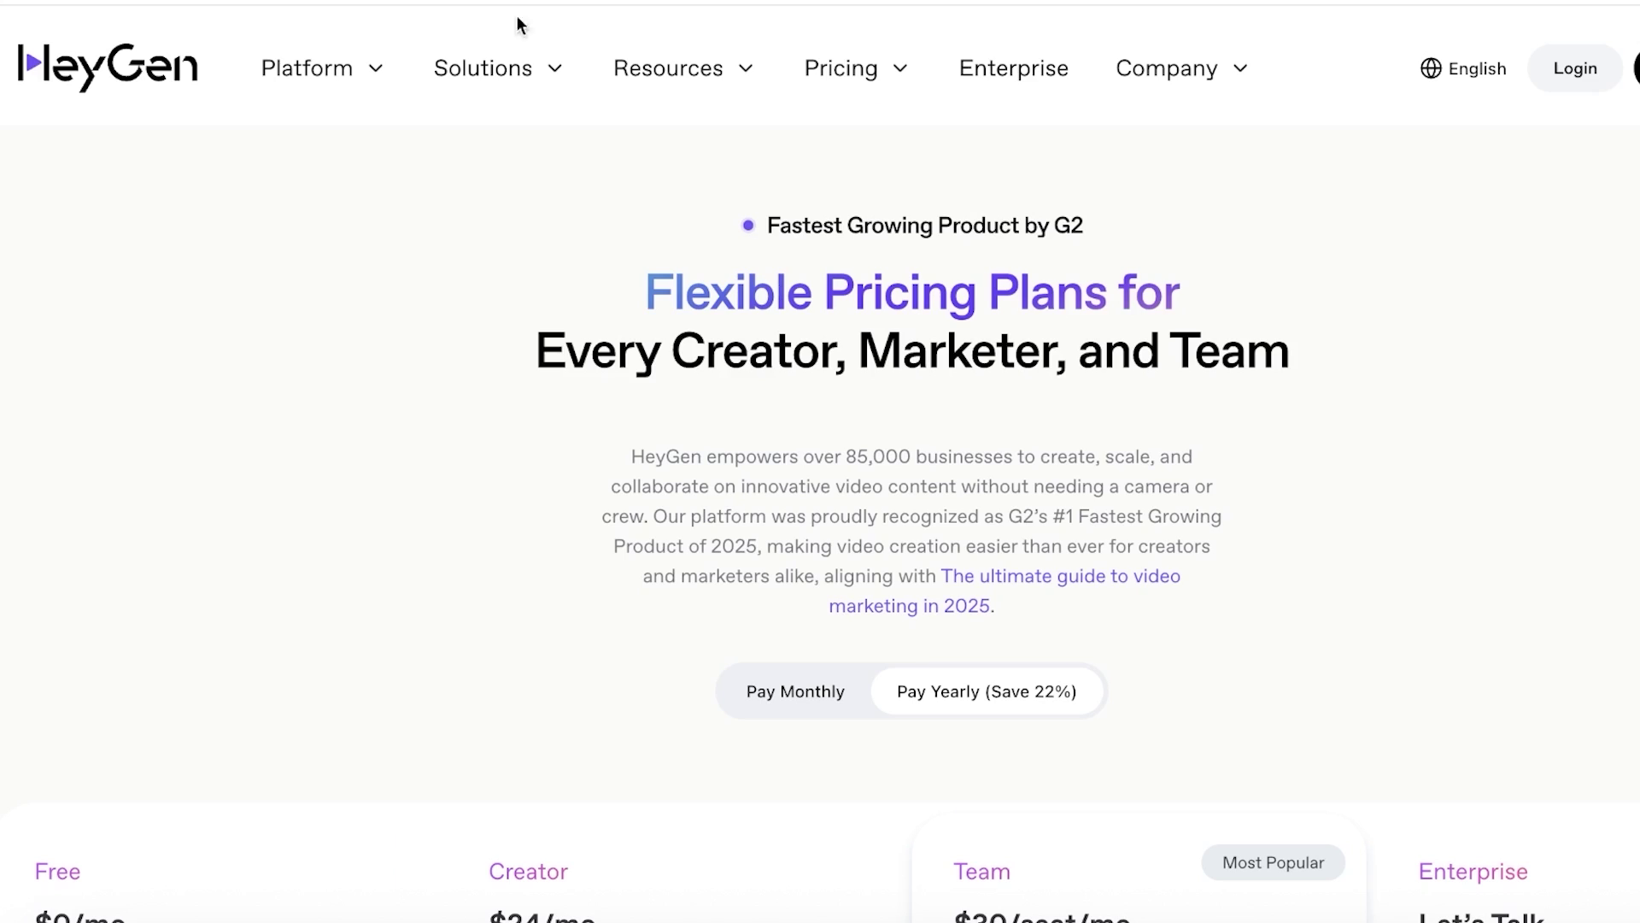
{"action": "scroll", "coordinate": [613, 350], "scroll_direction": "down", "scroll_amount": 4}
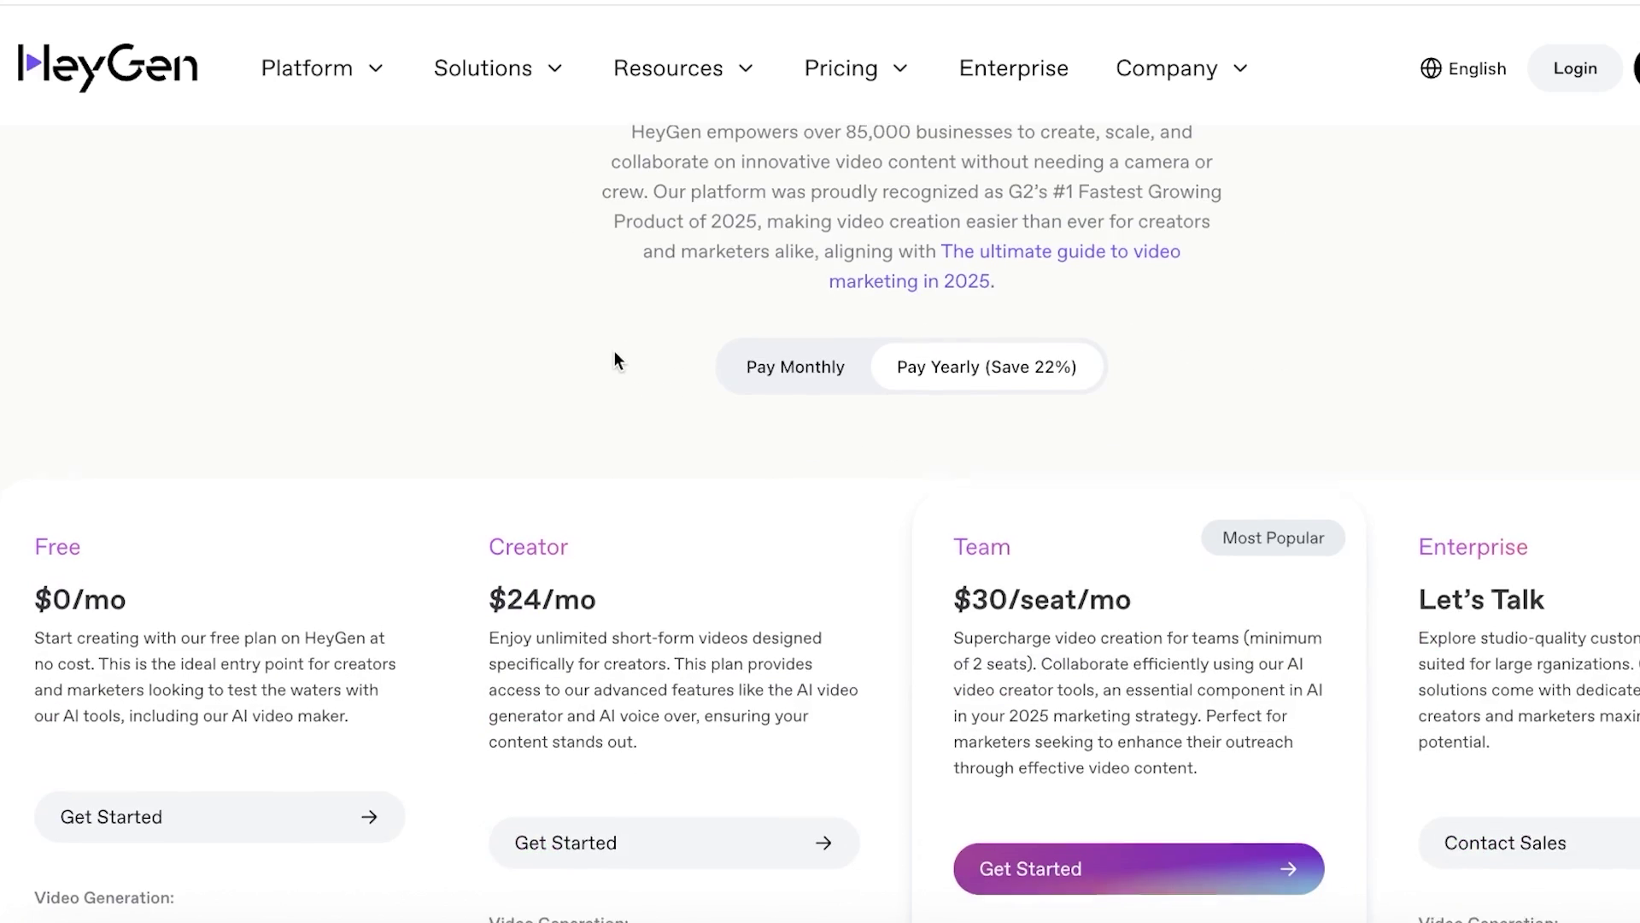
Step: Compare the feature lists of HeyGen's Free, Creator, Team and Enterprise plans
{"action": "scroll", "coordinate": [615, 355], "scroll_direction": "down", "scroll_amount": 3}
{"action": "scroll", "coordinate": [688, 414], "scroll_direction": "down", "scroll_amount": 2}
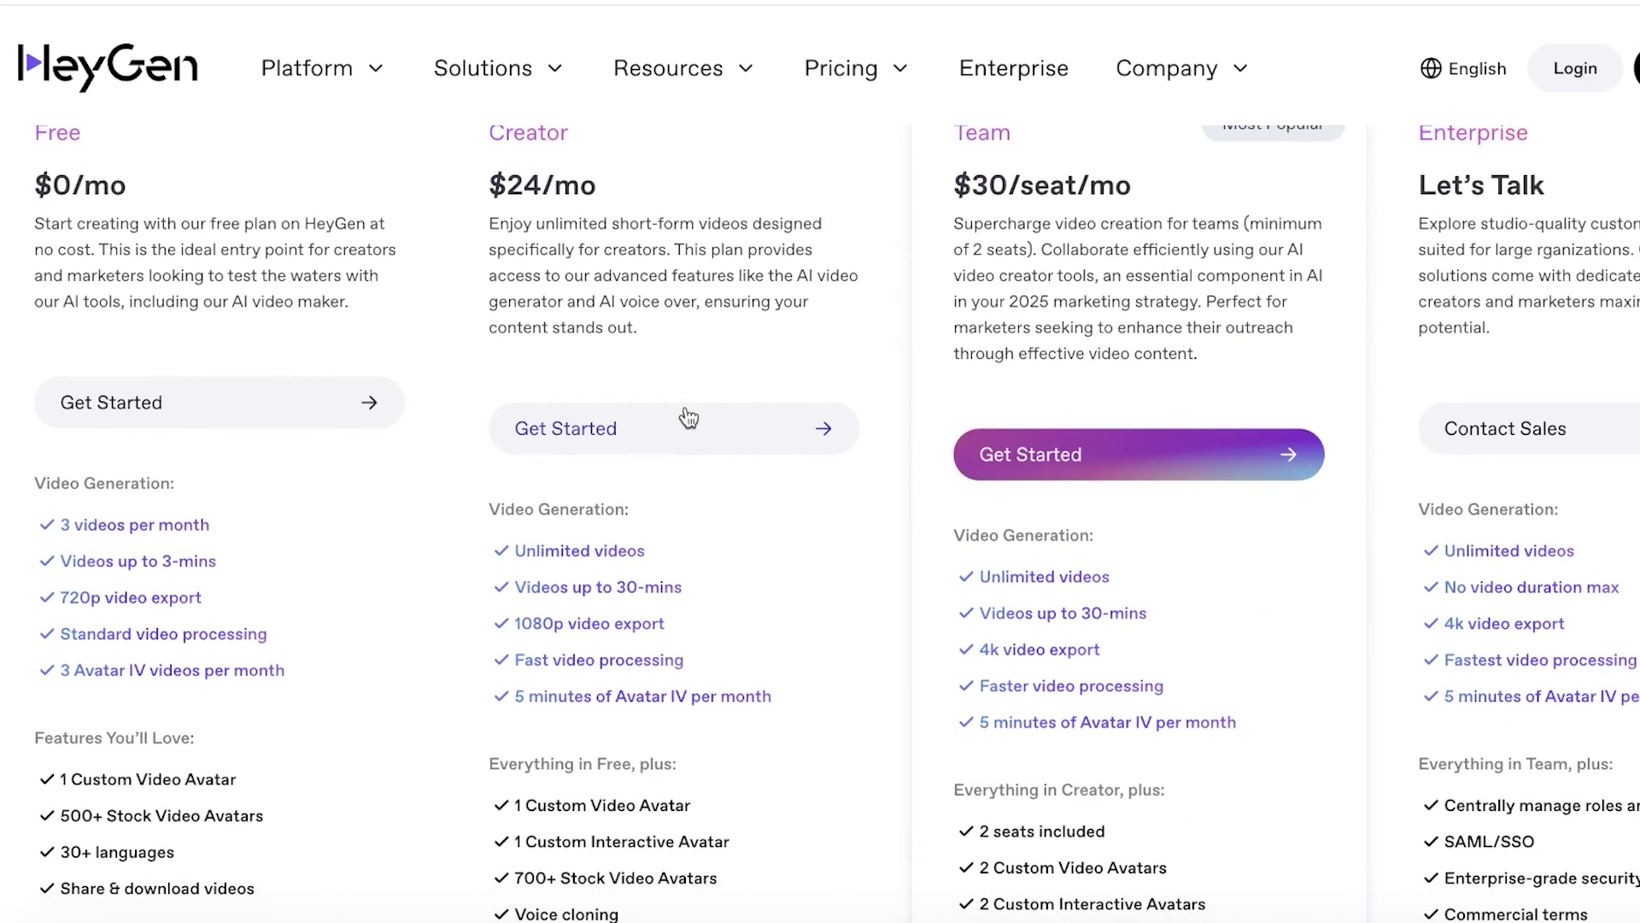
{"action": "scroll", "coordinate": [683, 400], "scroll_direction": "up", "scroll_amount": 1}
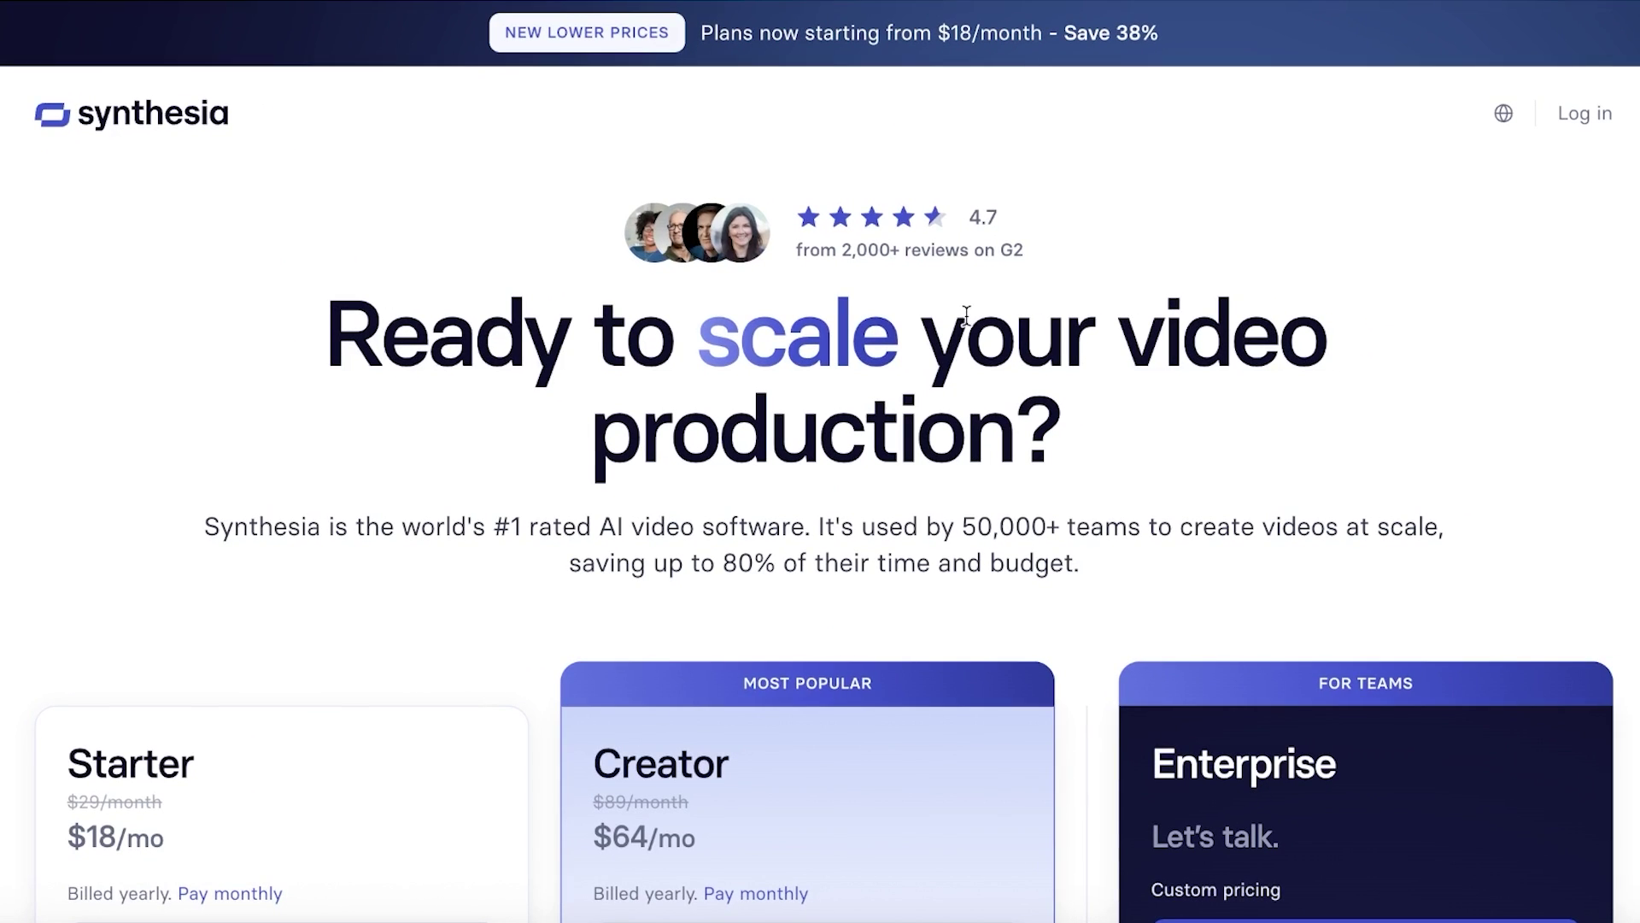
Step: Read the features of Synthesia's Starter ($18/mo), Creator ($64/mo) and Enterprise plans
{"action": "scroll", "coordinate": [966, 316], "scroll_direction": "down", "scroll_amount": 5}
{"action": "scroll", "coordinate": [680, 306], "scroll_direction": "up", "scroll_amount": 1}
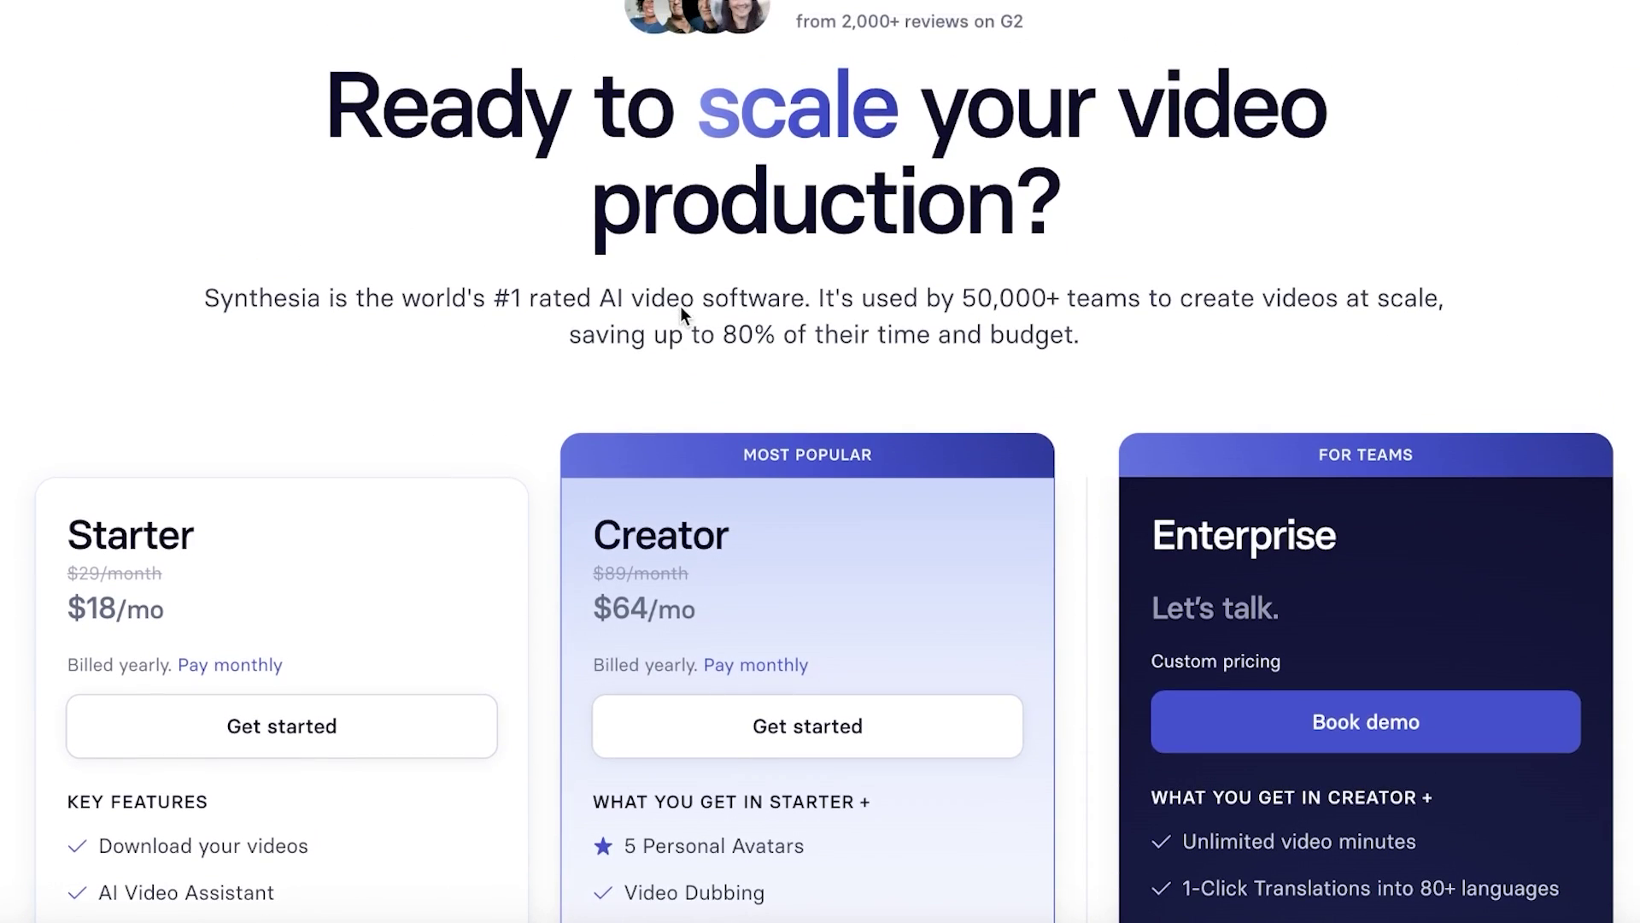
{"action": "scroll", "coordinate": [754, 308], "scroll_direction": "down", "scroll_amount": 3}
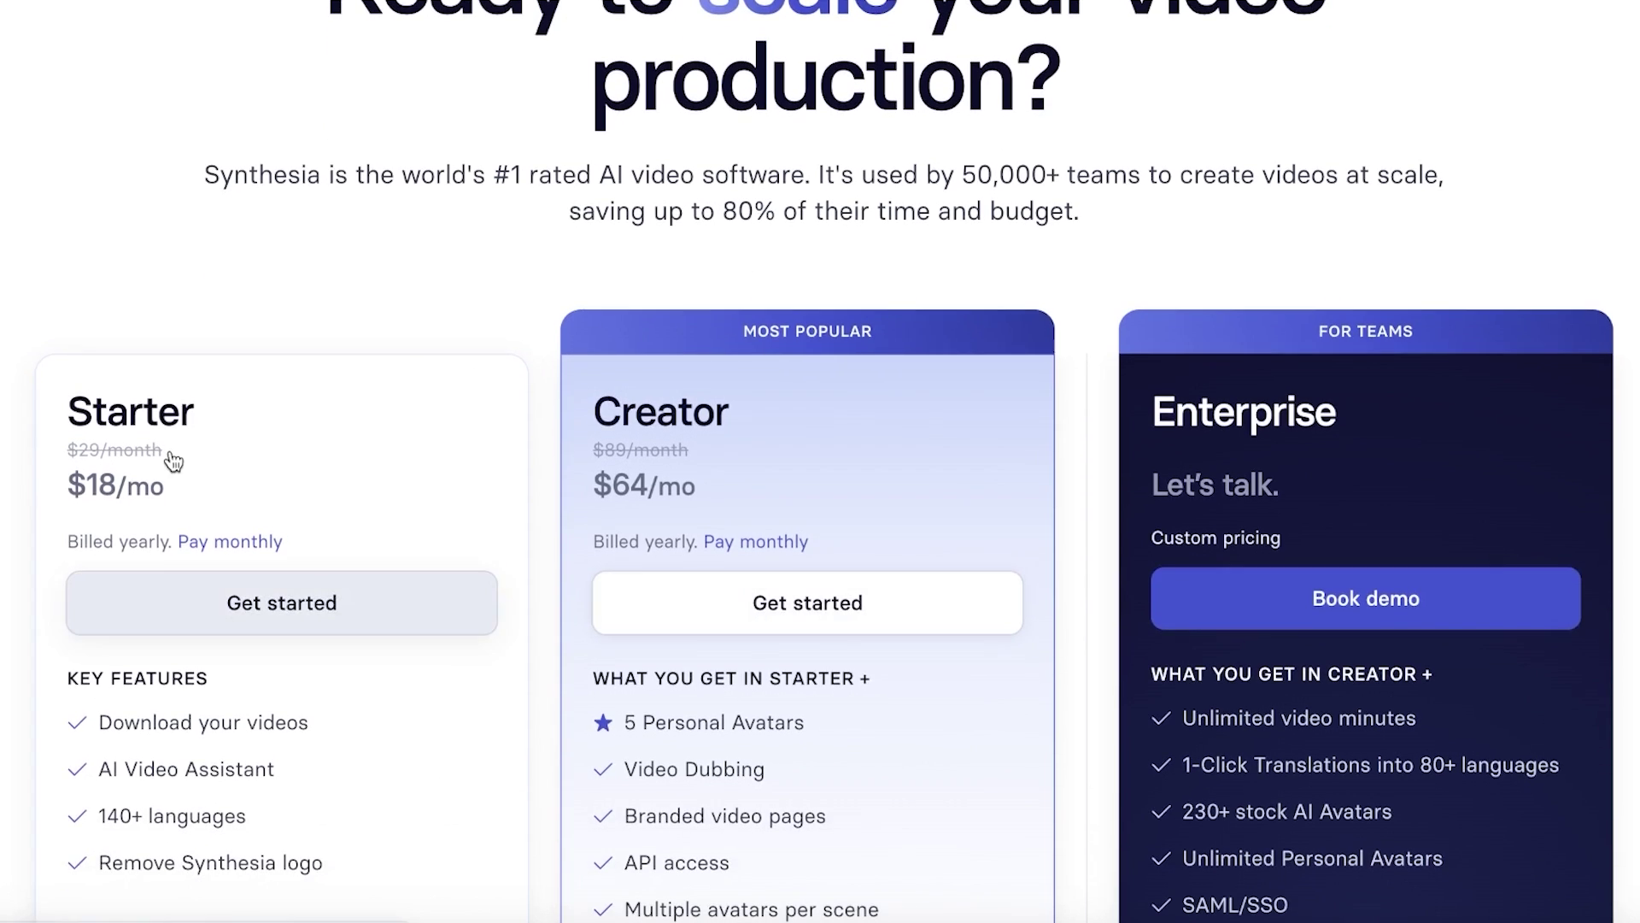
{"action": "scroll", "coordinate": [173, 461], "scroll_direction": "down", "scroll_amount": 1}
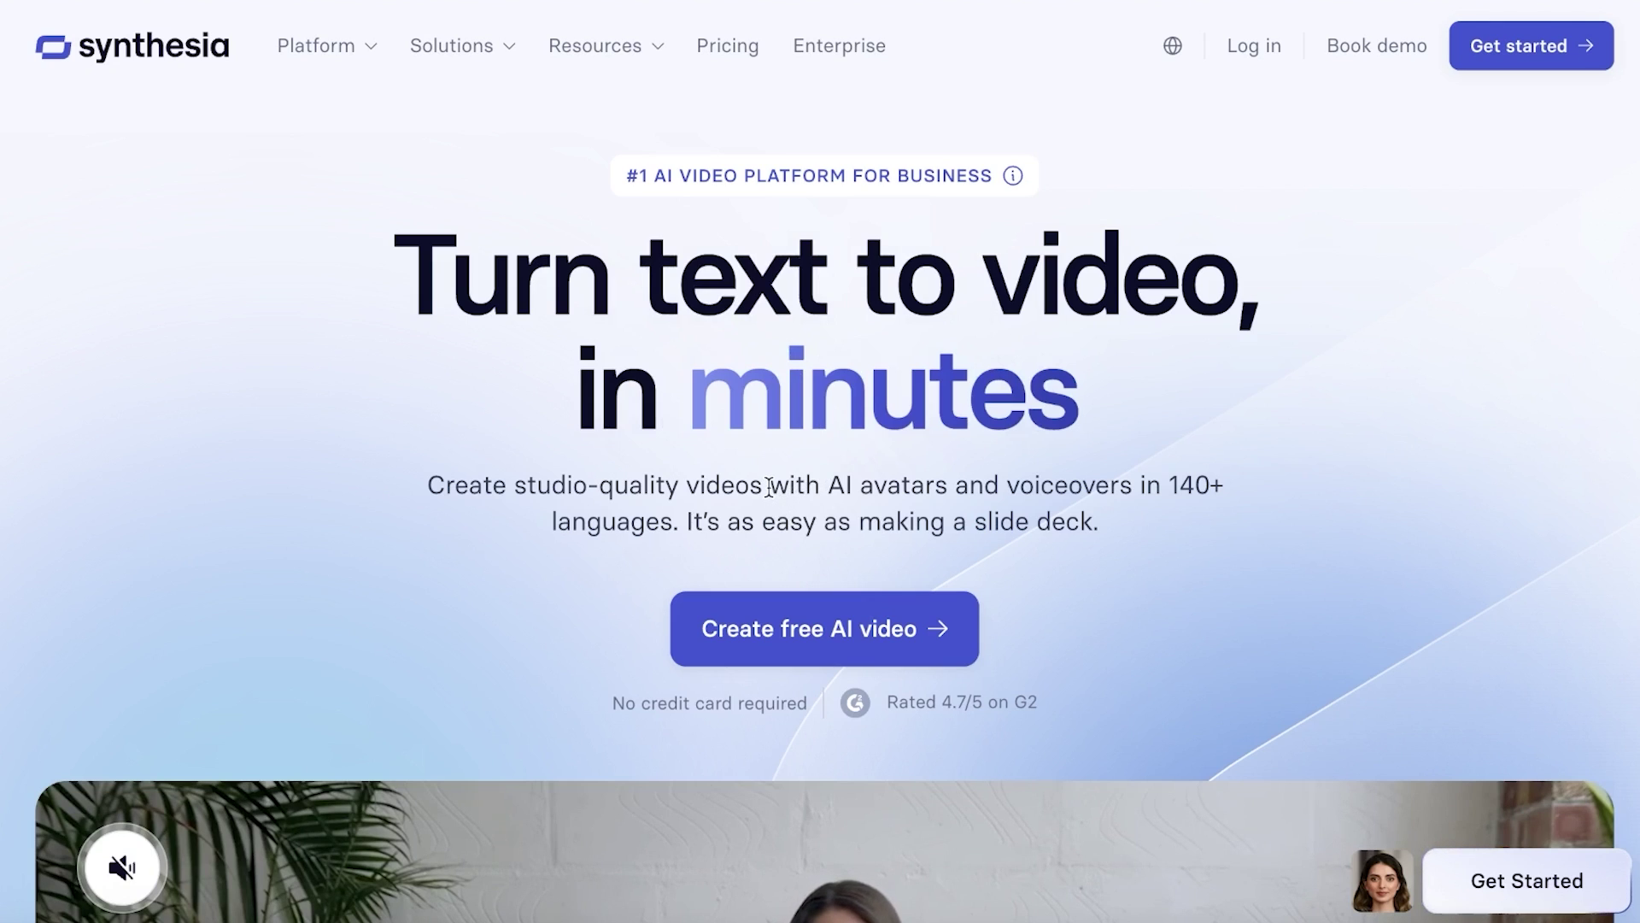
Step: Generate a free Synthesia AI video from the Alex avatar's sample script
{"action": "scroll", "coordinate": [769, 598], "scroll_direction": "down", "scroll_amount": 15}
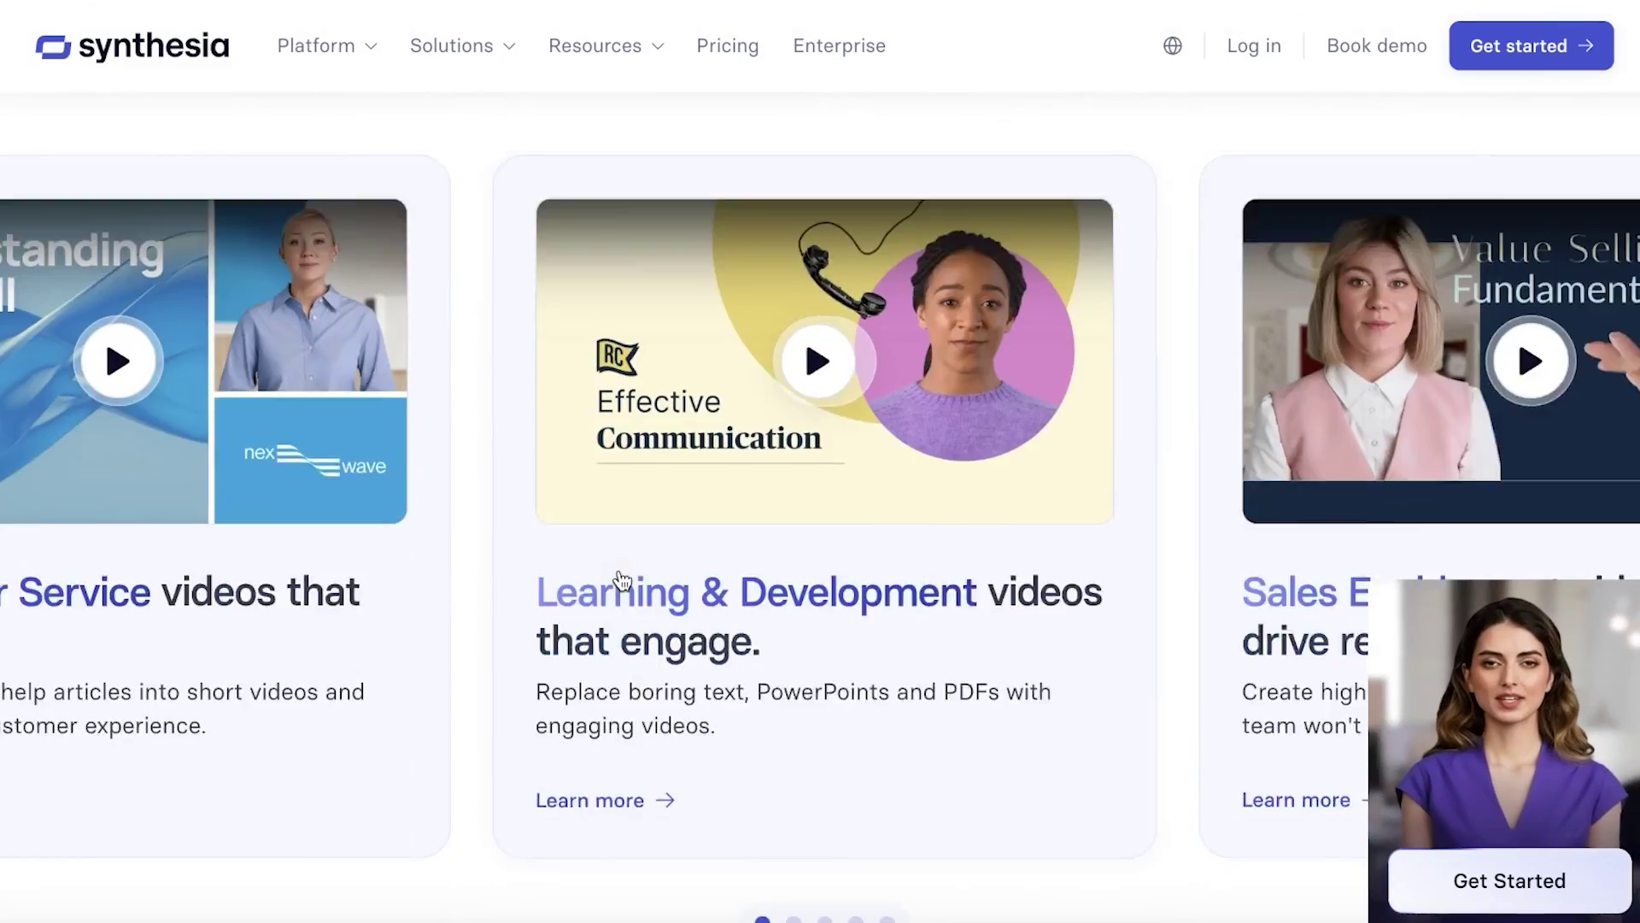
{"action": "scroll", "coordinate": [622, 581], "scroll_direction": "down", "scroll_amount": 10}
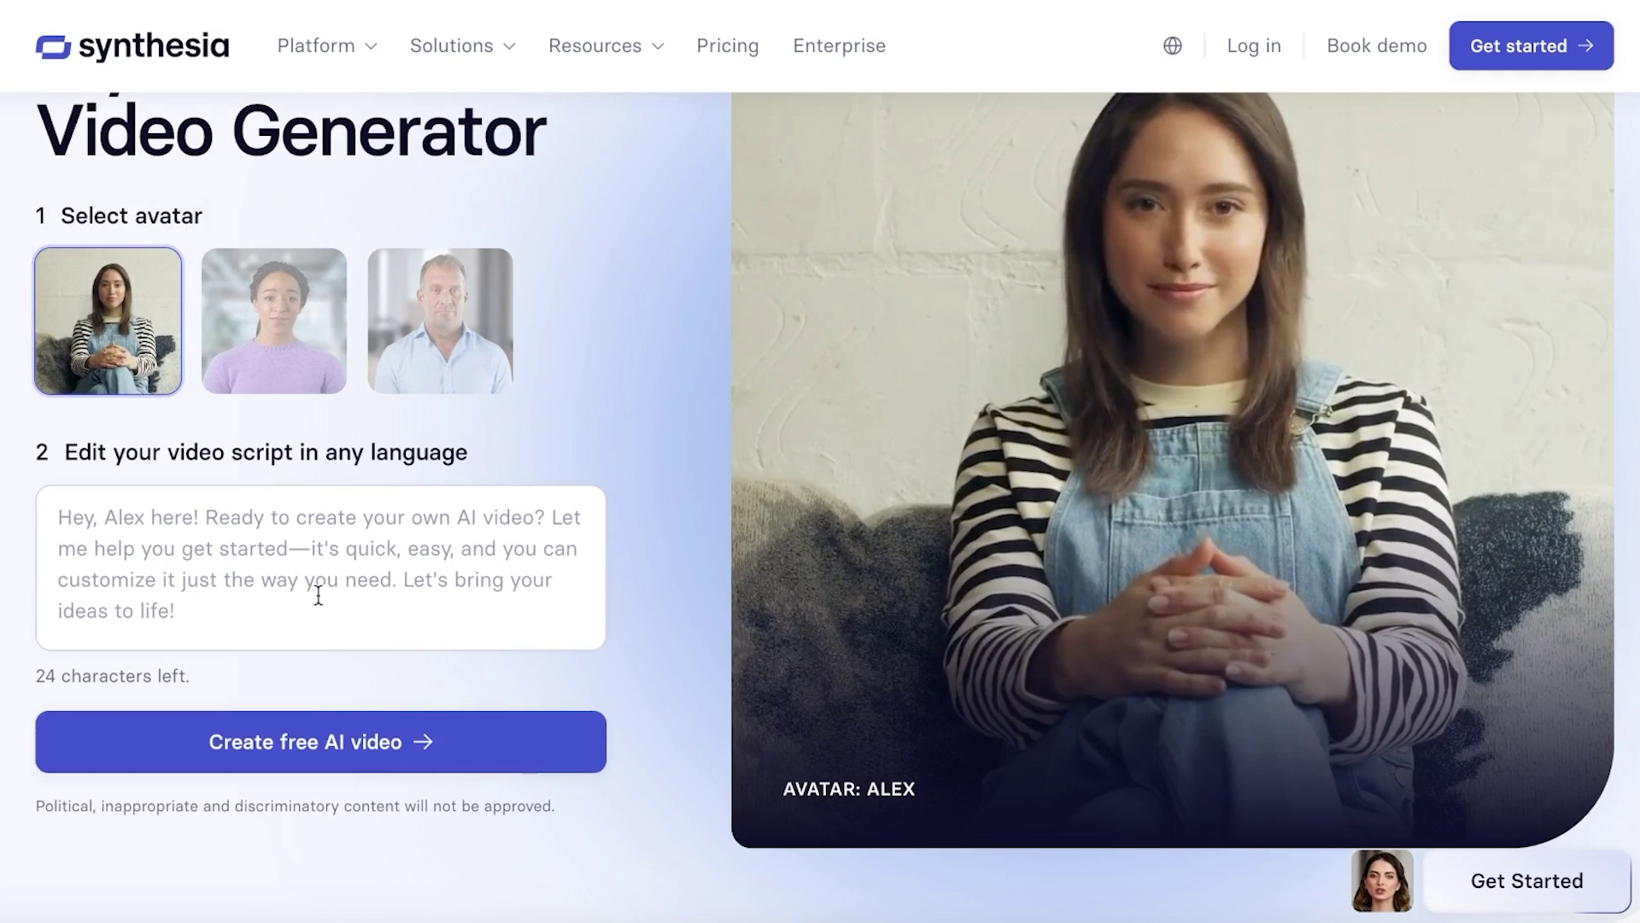
{"action": "left_click", "coordinate": [318, 595]}
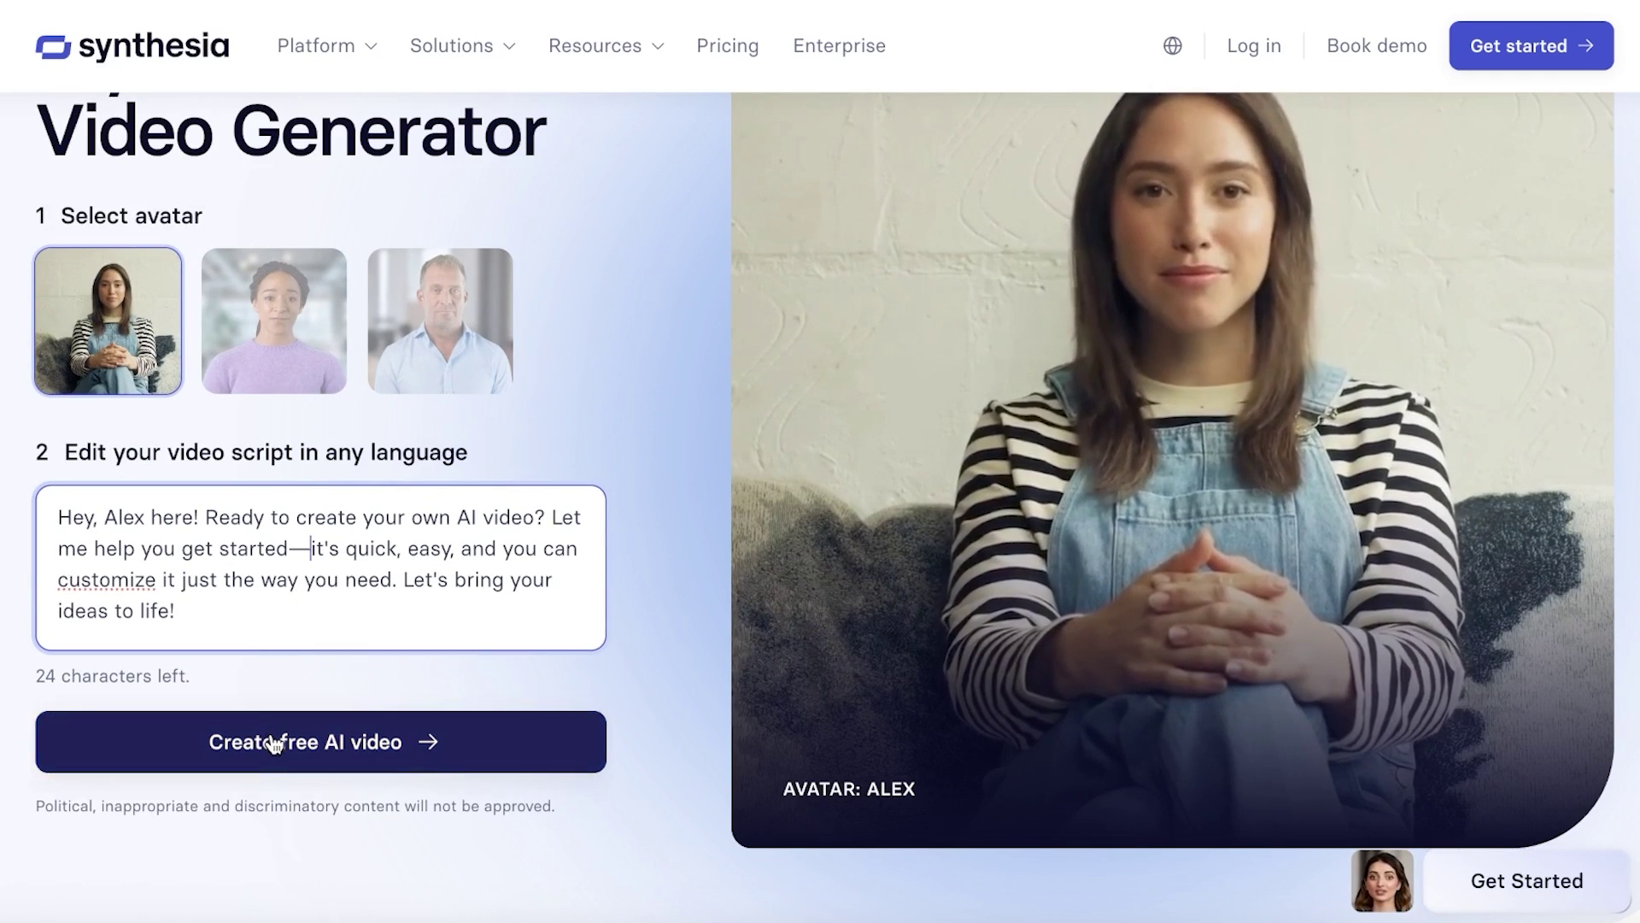
{"action": "left_click", "coordinate": [271, 742]}
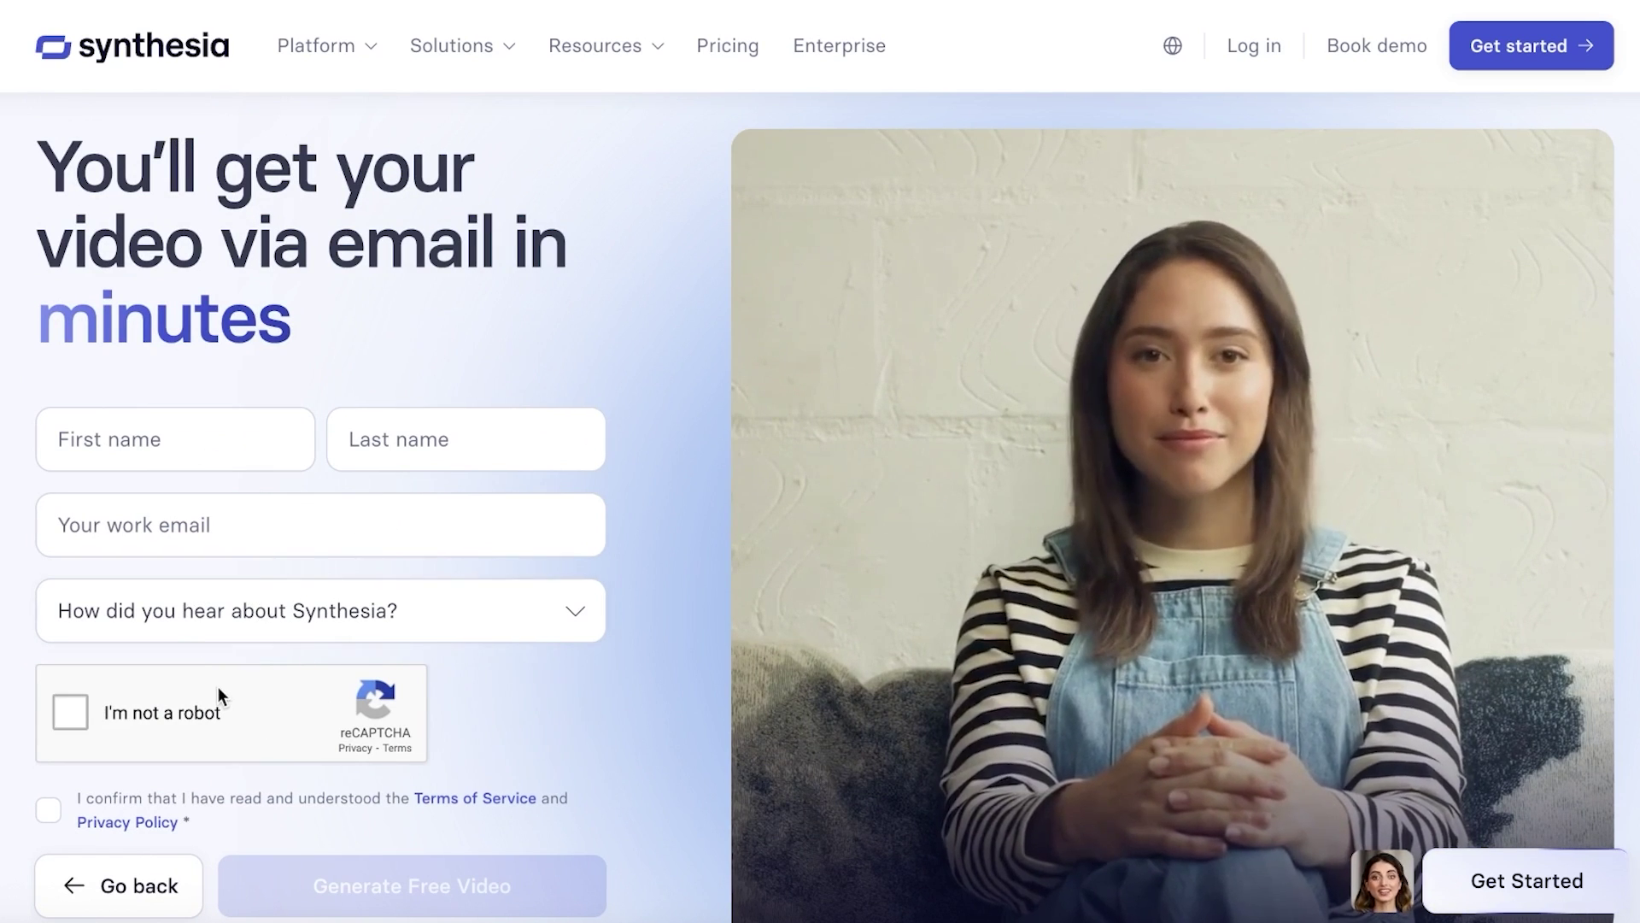
Step: Look over the sign-up form and scroll back to the top of Synthesia's page
{"action": "scroll", "coordinate": [177, 687], "scroll_direction": "down", "scroll_amount": 1}
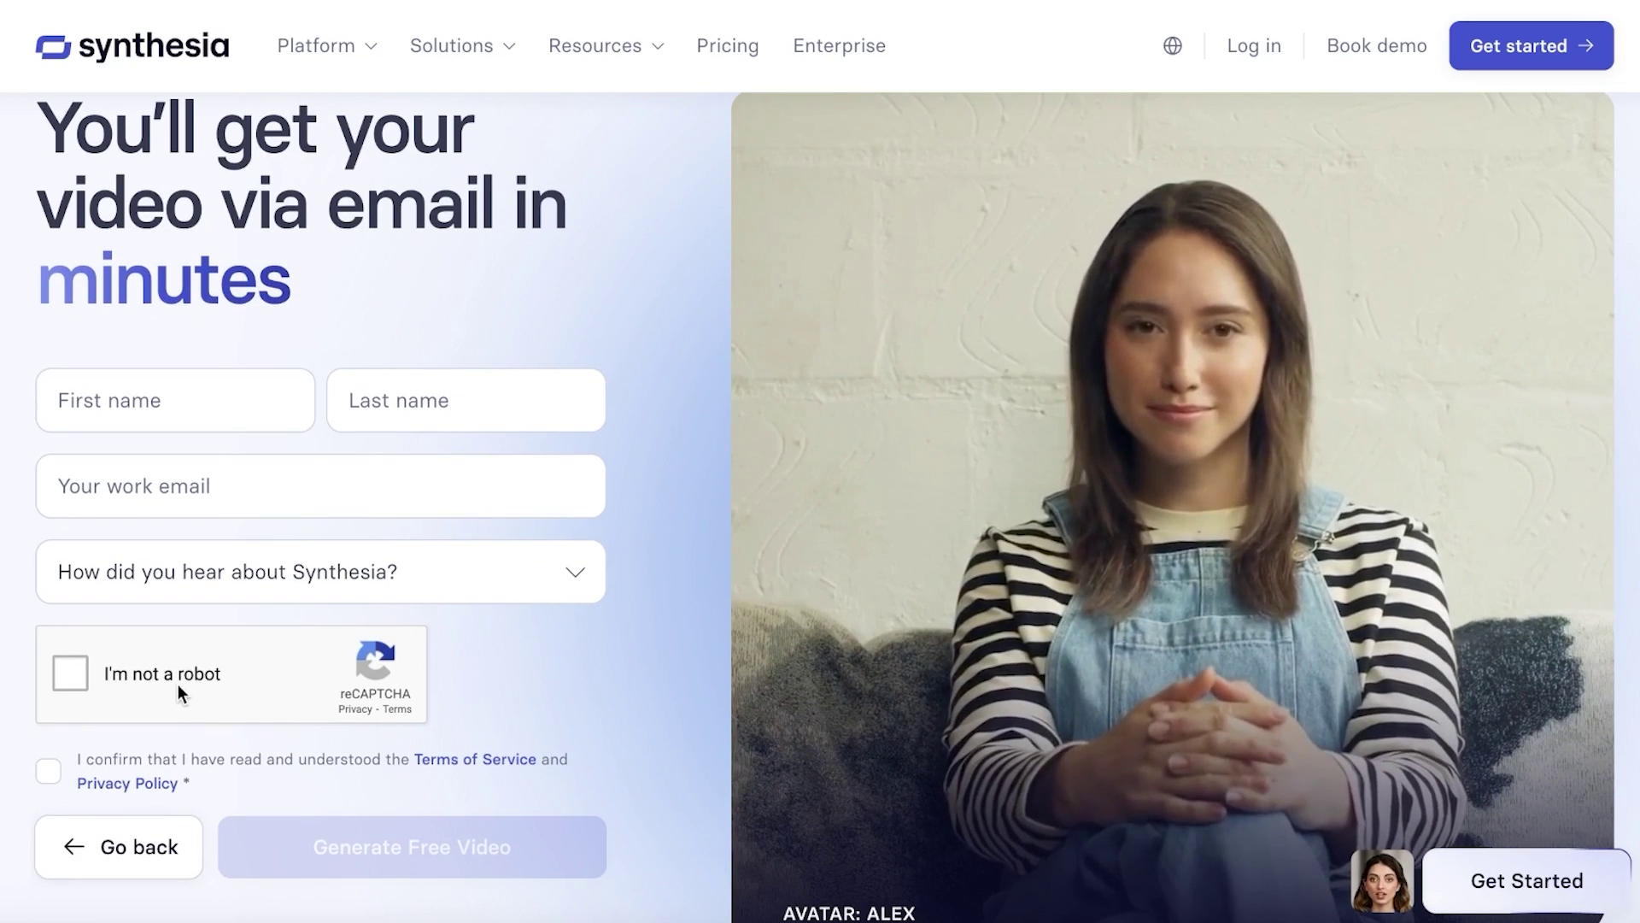
{"action": "scroll", "coordinate": [449, 420], "scroll_direction": "up", "scroll_amount": 20}
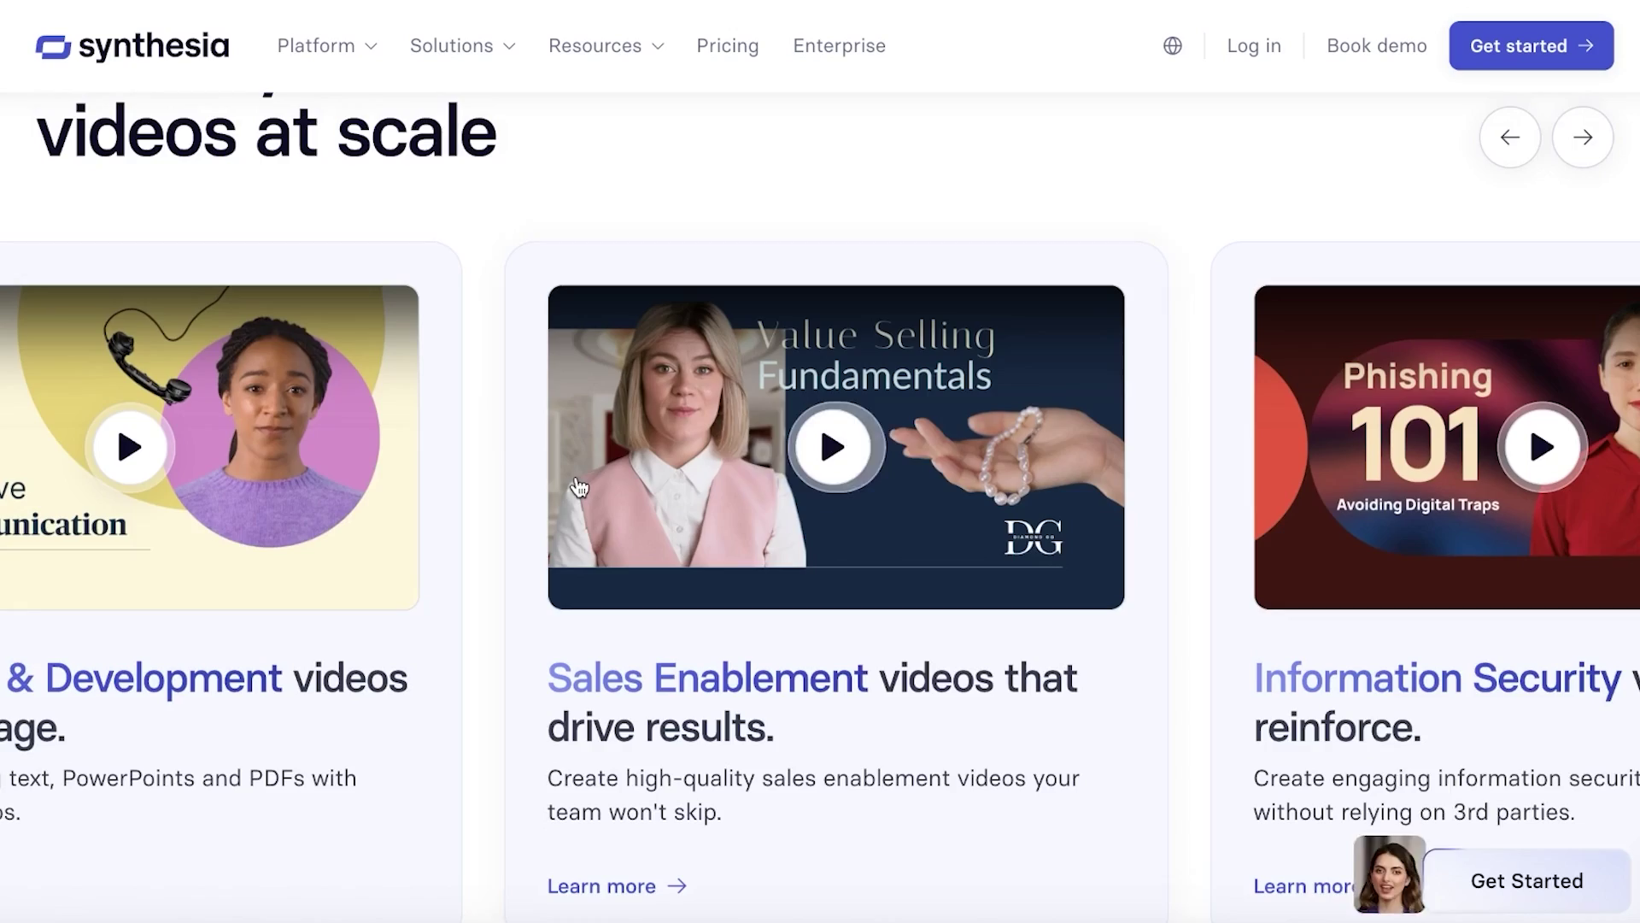
{"action": "scroll", "coordinate": [575, 483], "scroll_direction": "up", "scroll_amount": 15}
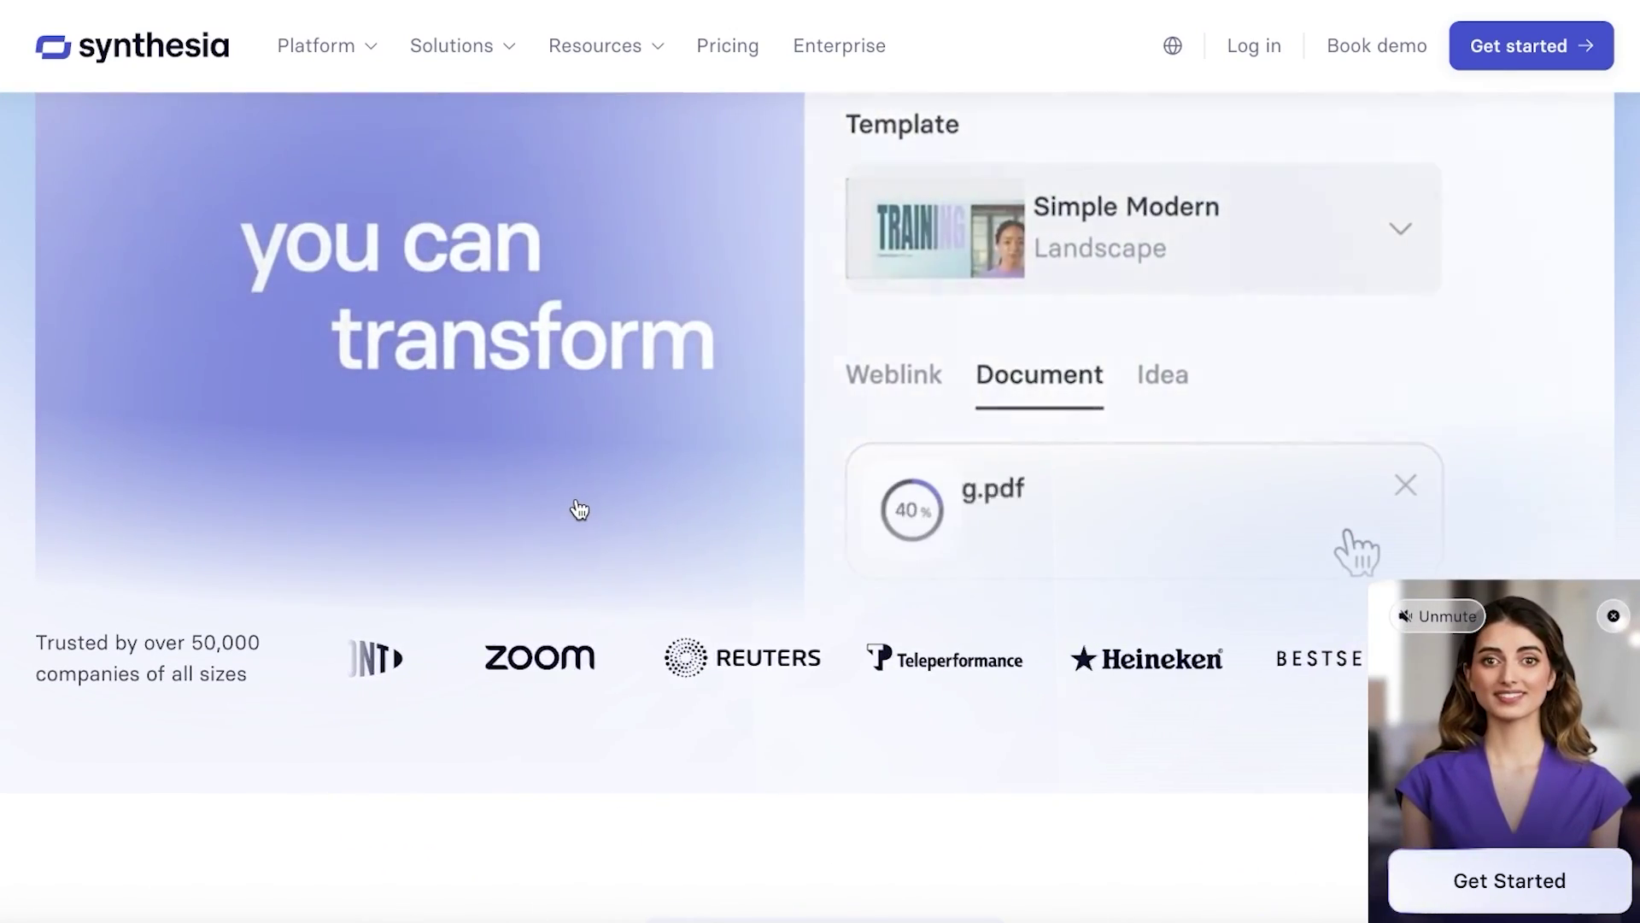
{"action": "scroll", "coordinate": [588, 506], "scroll_direction": "up", "scroll_amount": 9}
{"action": "scroll", "coordinate": [553, 339], "scroll_direction": "up", "scroll_amount": 3}
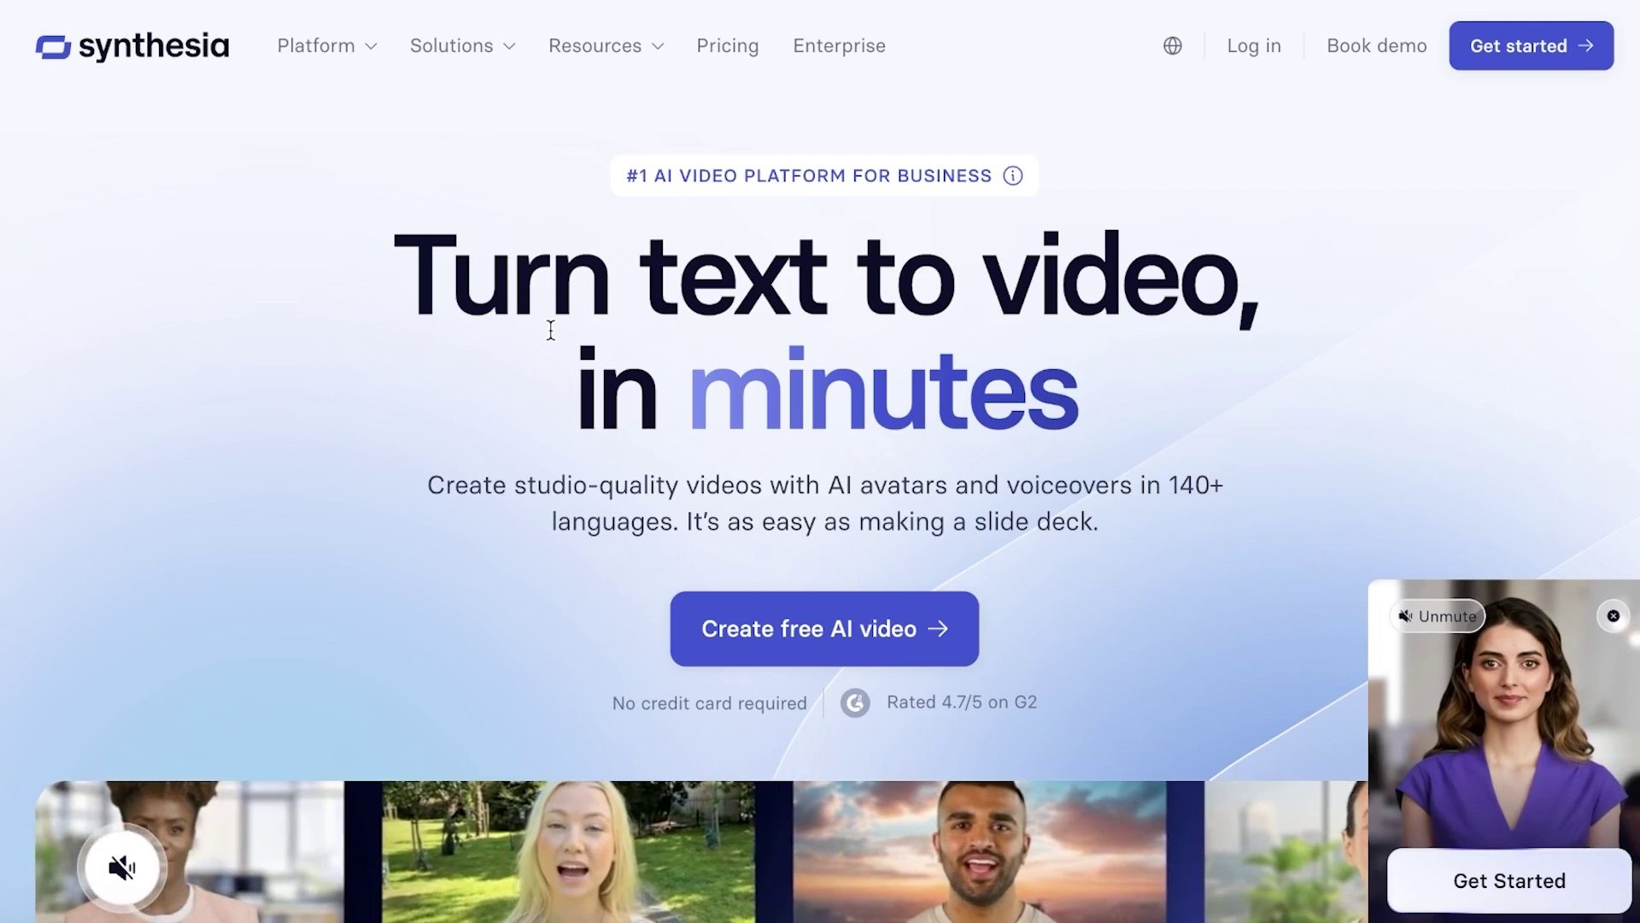
{"action": "scroll", "coordinate": [551, 330], "scroll_direction": "down", "scroll_amount": 5}
{"action": "scroll", "coordinate": [540, 182], "scroll_direction": "up", "scroll_amount": 5}
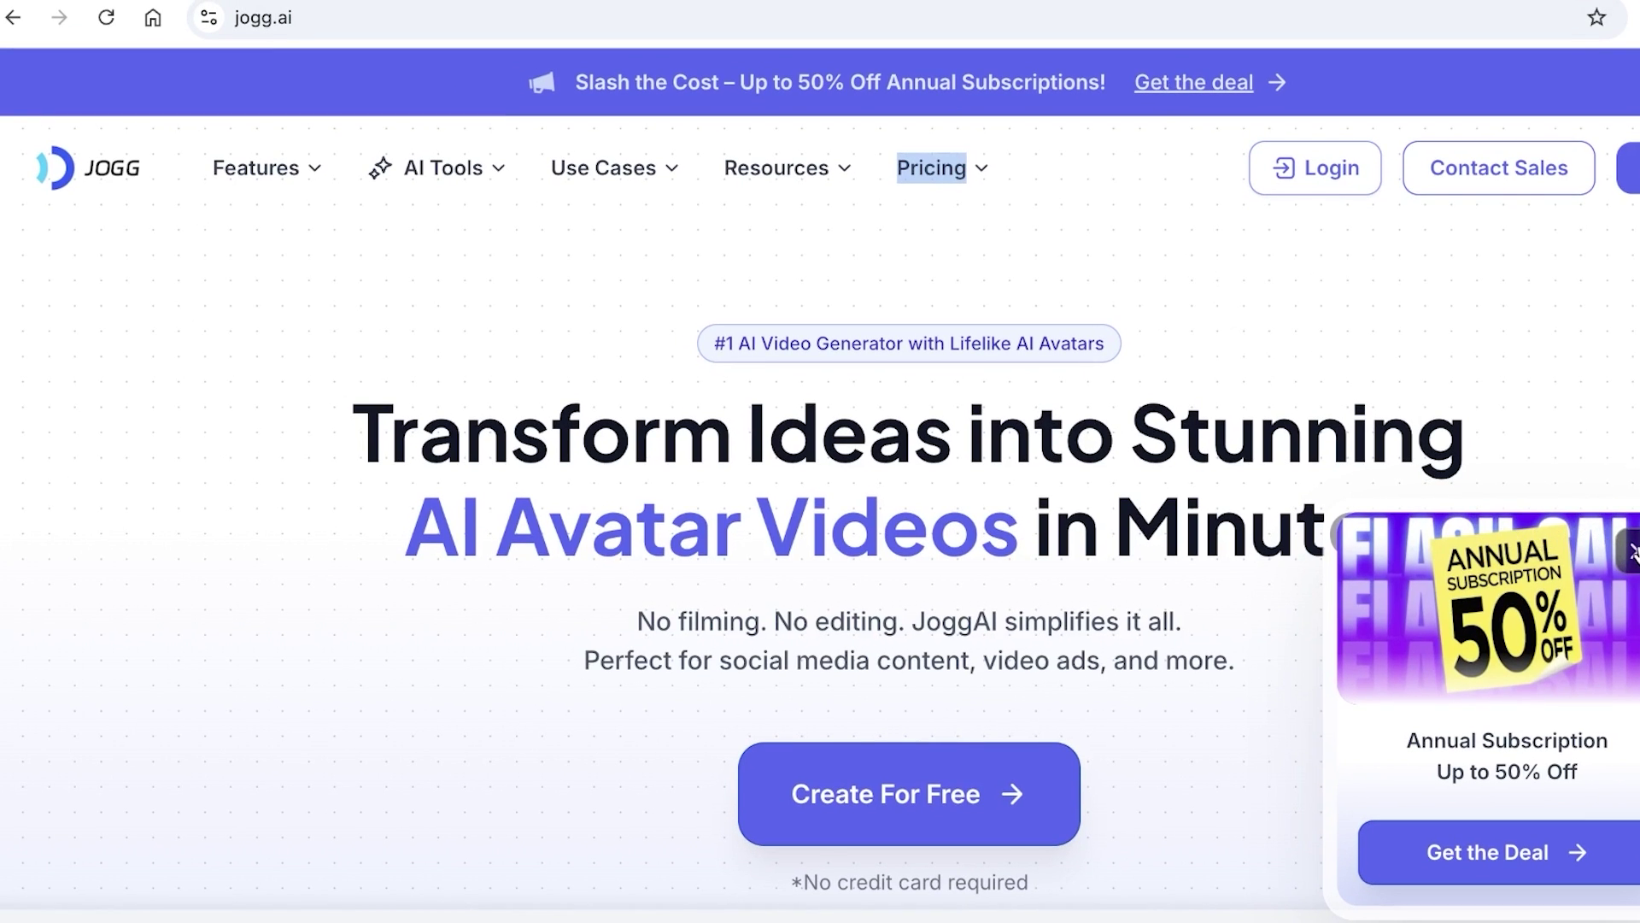
Step: Dismiss the flash-sale offer, review JoggAI's Free, Starter $24, Creator $36 and Team $46 plans, then begin sign-up
{"action": "left_click", "coordinate": [1630, 551]}
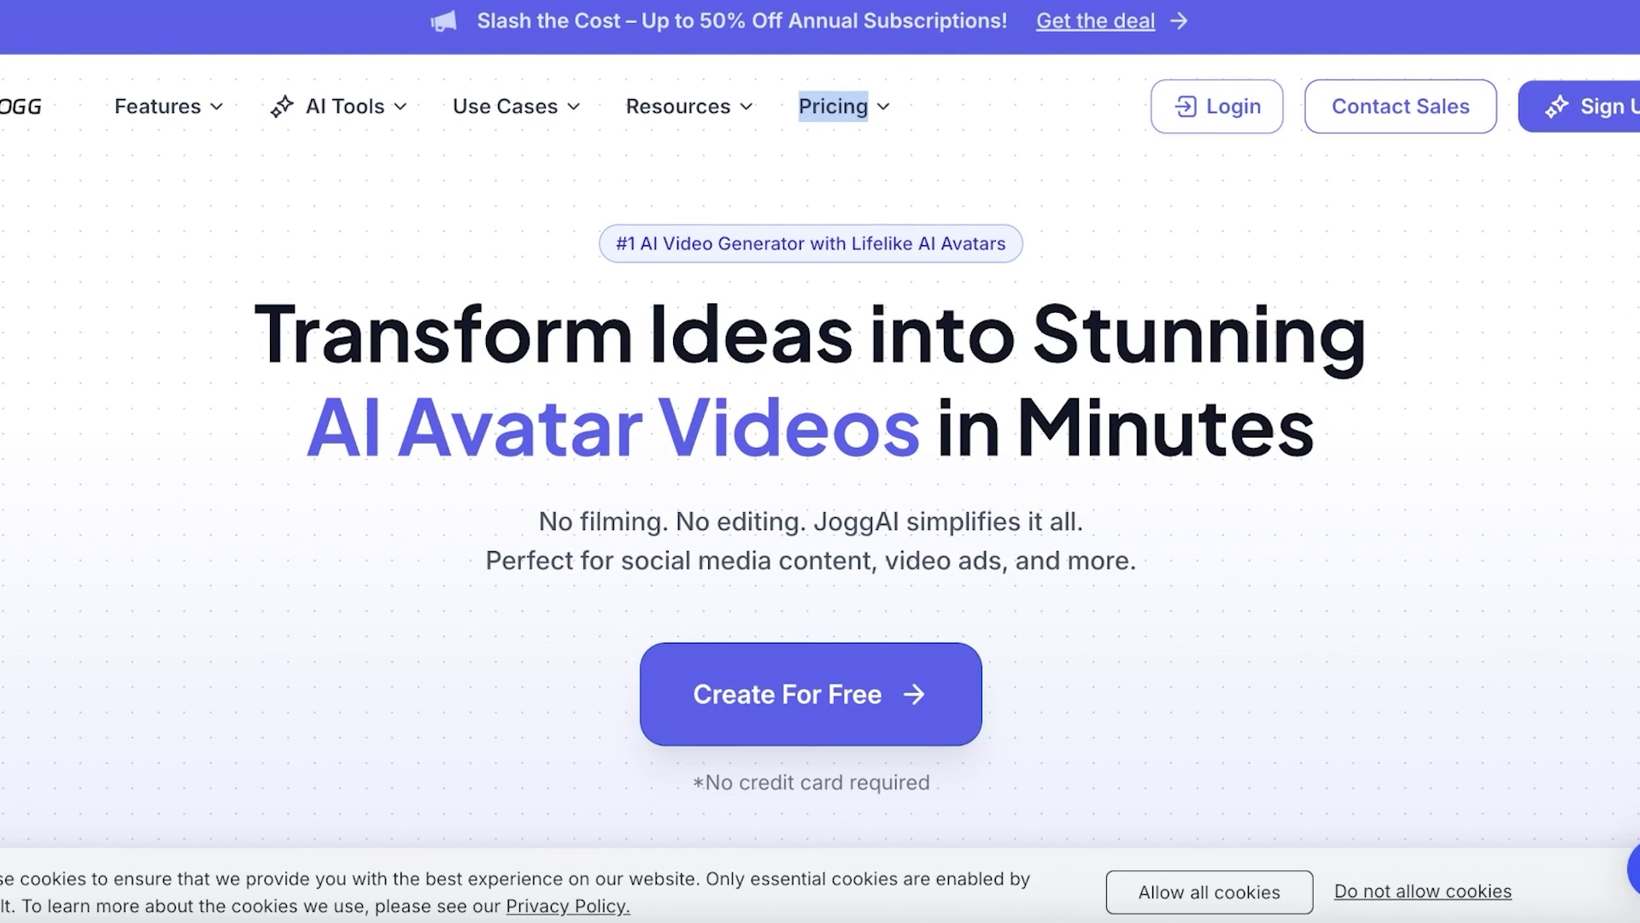
{"action": "left_click", "coordinate": [833, 105]}
{"action": "scroll", "coordinate": [849, 479], "scroll_direction": "down", "scroll_amount": 2}
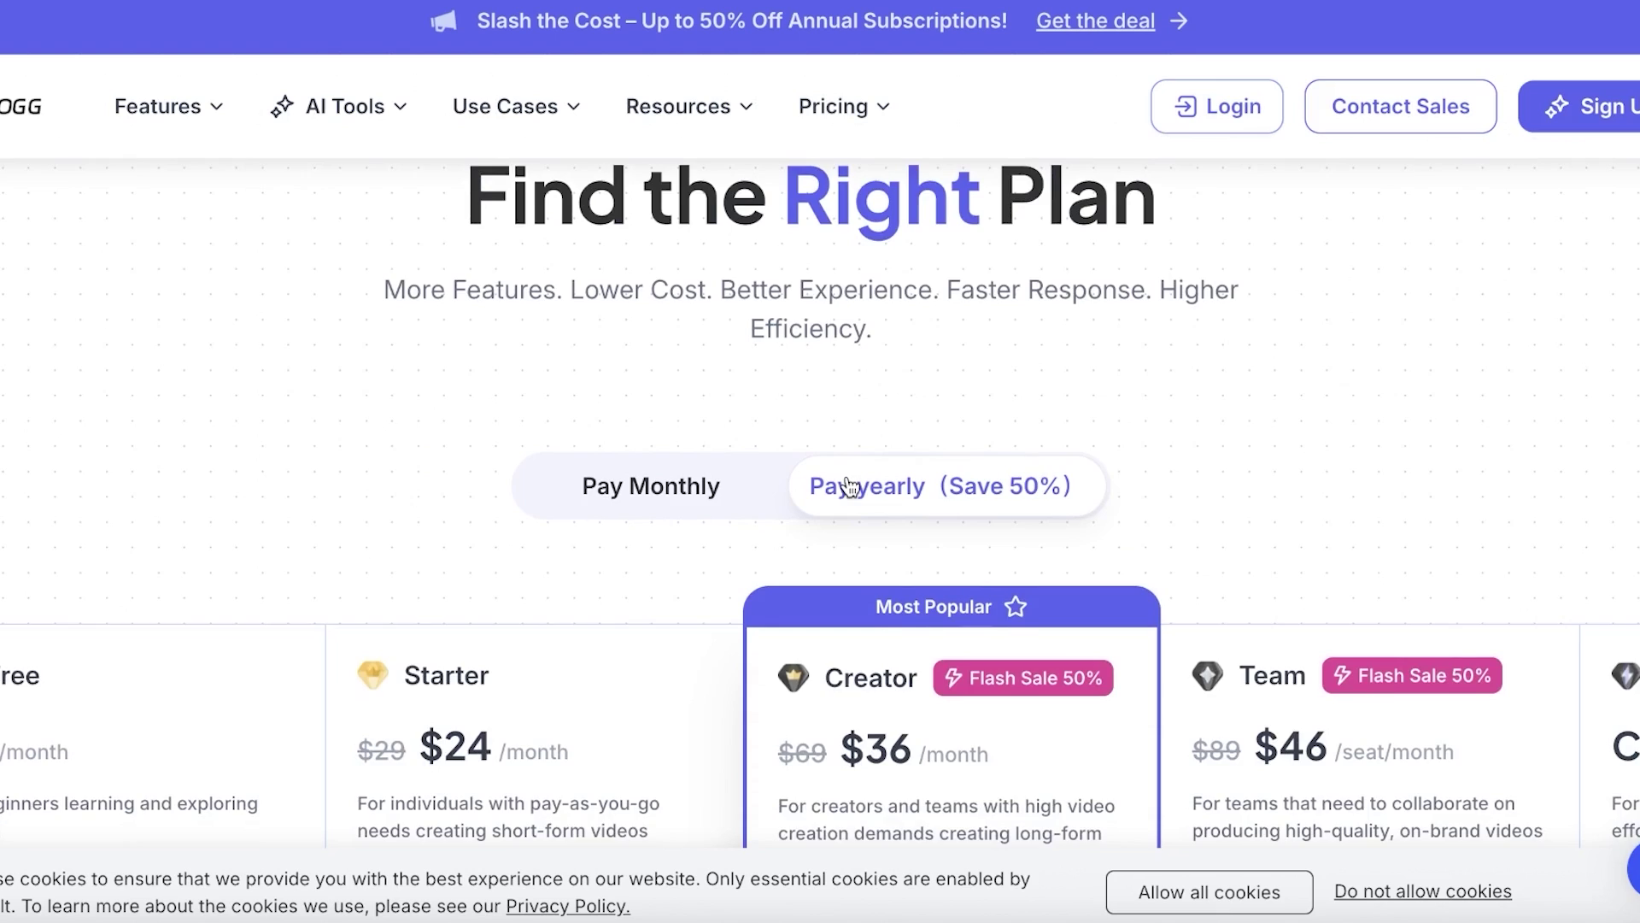
{"action": "scroll", "coordinate": [850, 485], "scroll_direction": "down", "scroll_amount": 5}
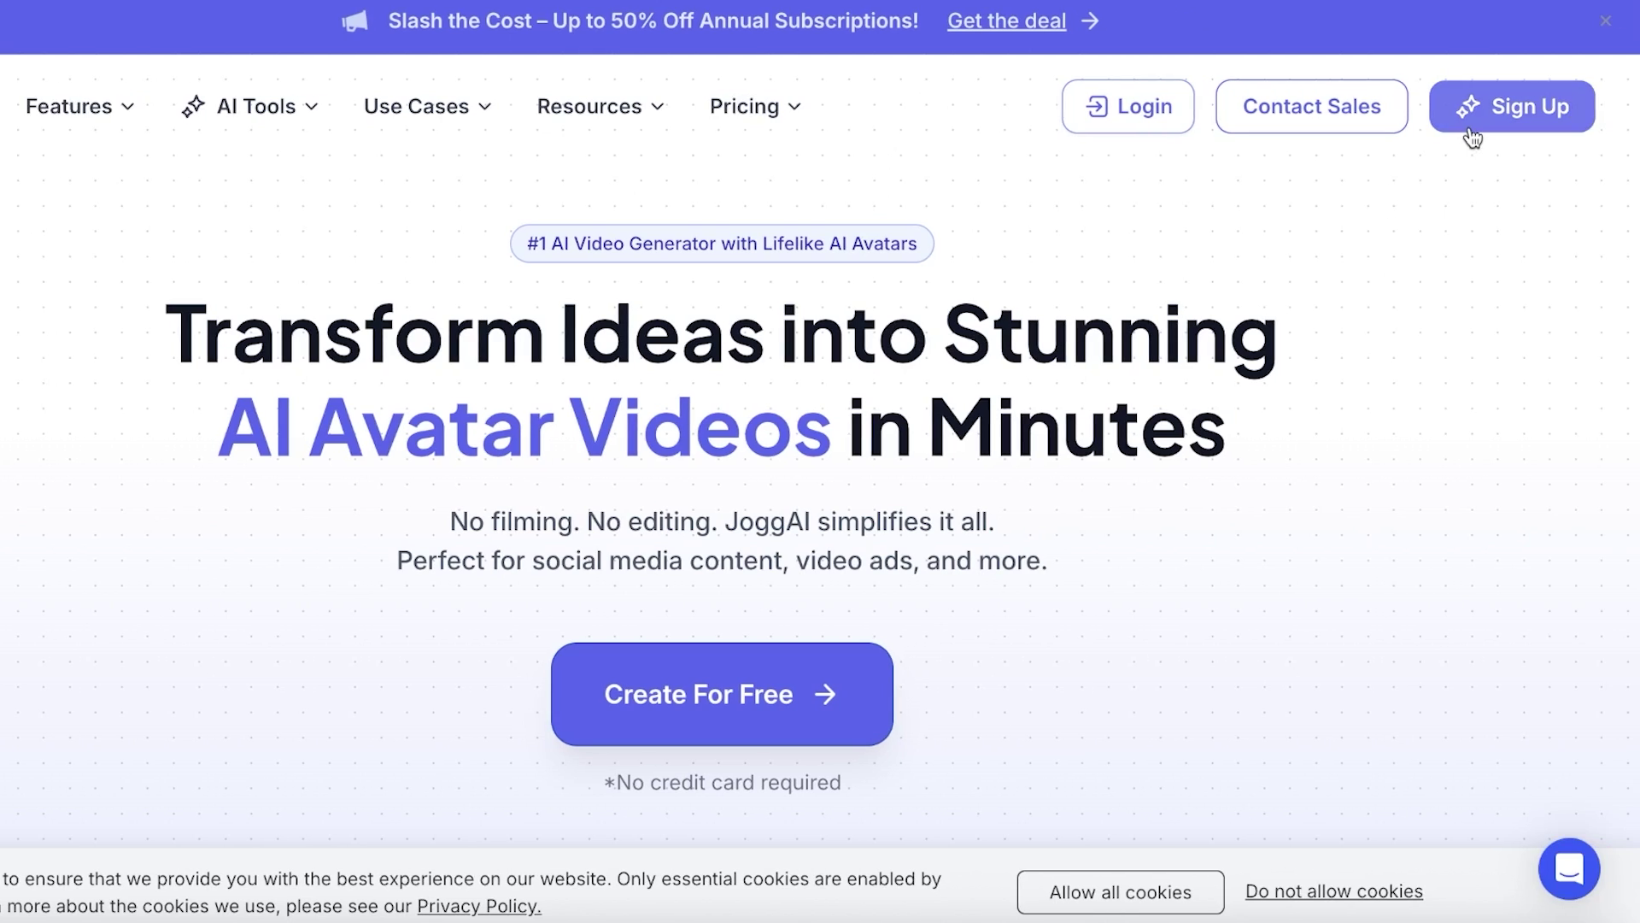
{"action": "left_click", "coordinate": [1572, 124]}
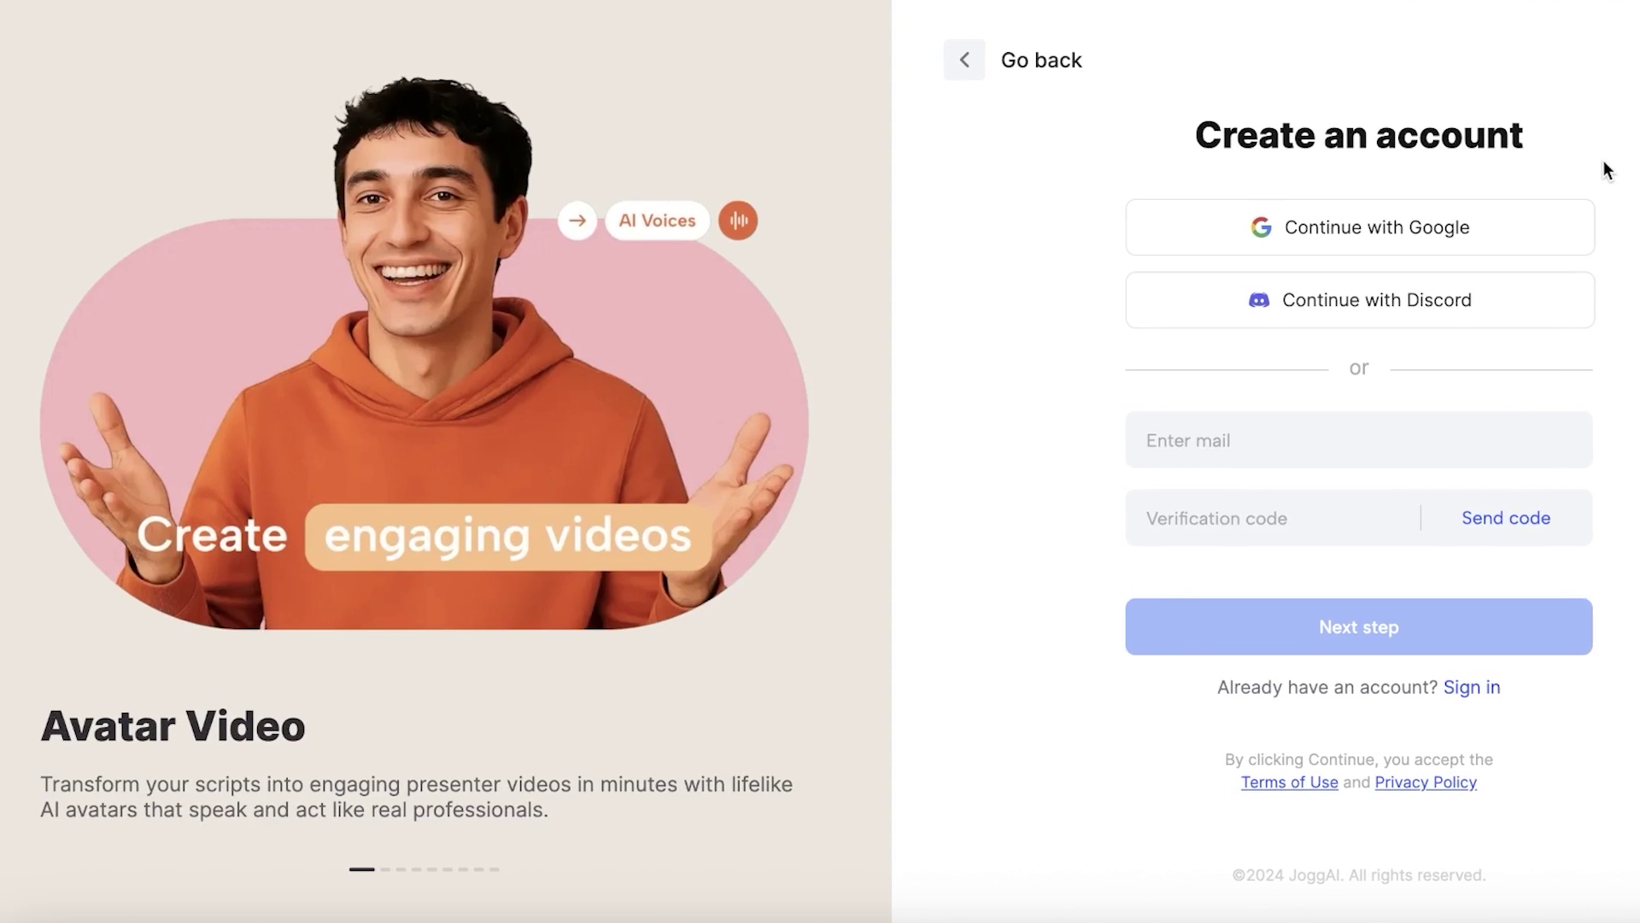
Step: Sign up for JoggAI with a Google account
{"action": "left_click", "coordinate": [1416, 218]}
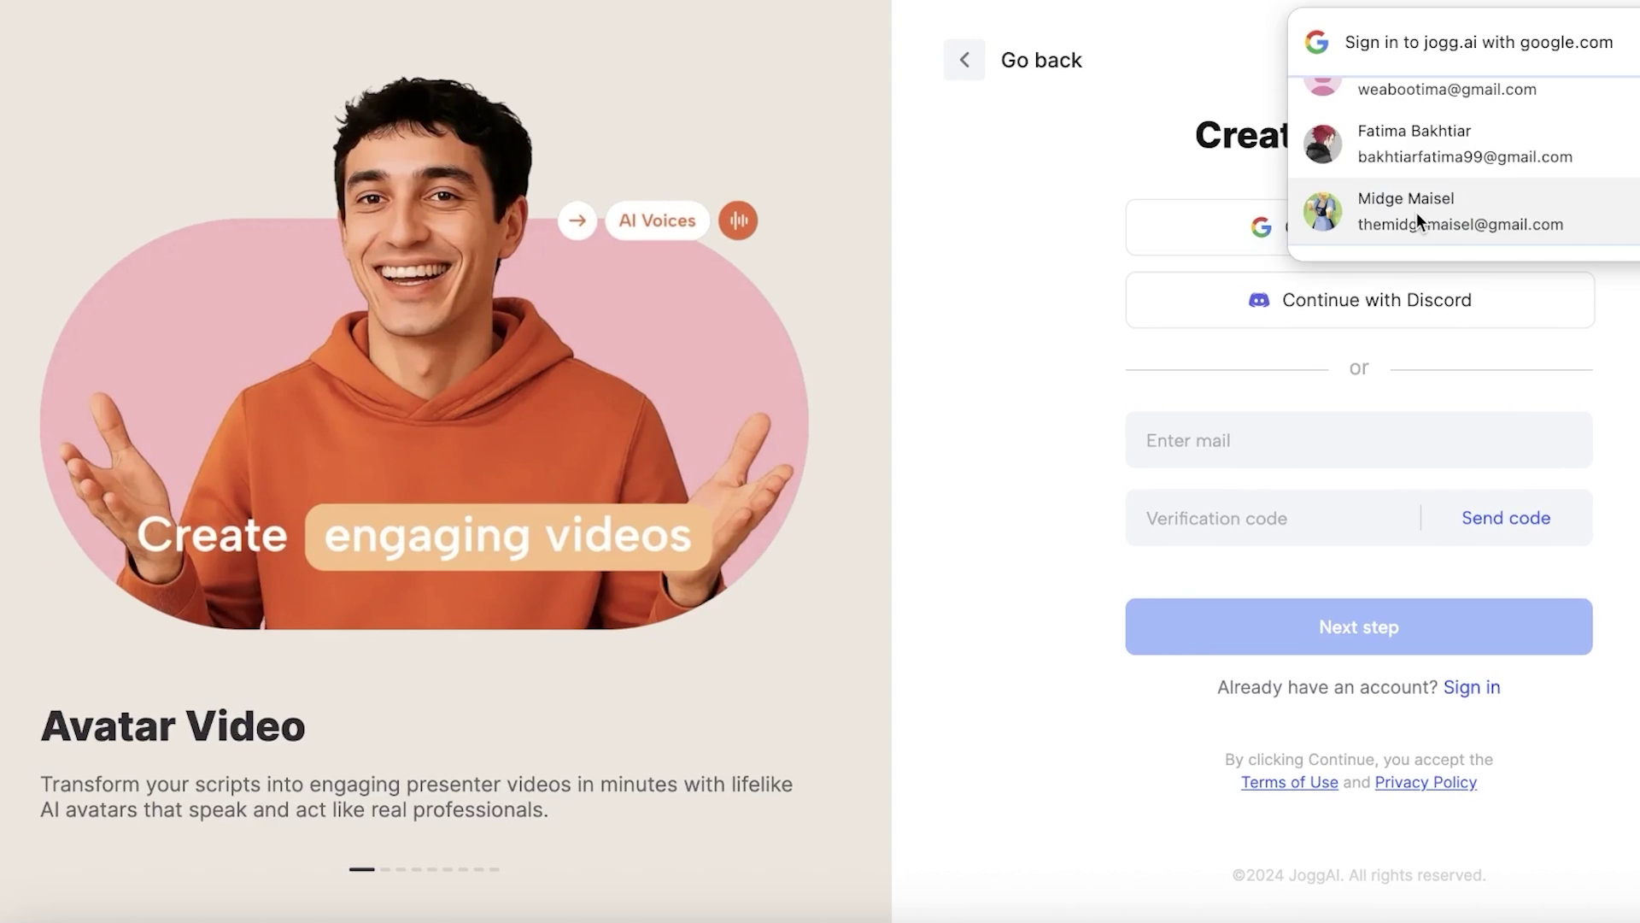
{"action": "left_click", "coordinate": [1495, 89]}
{"action": "left_click", "coordinate": [1524, 191]}
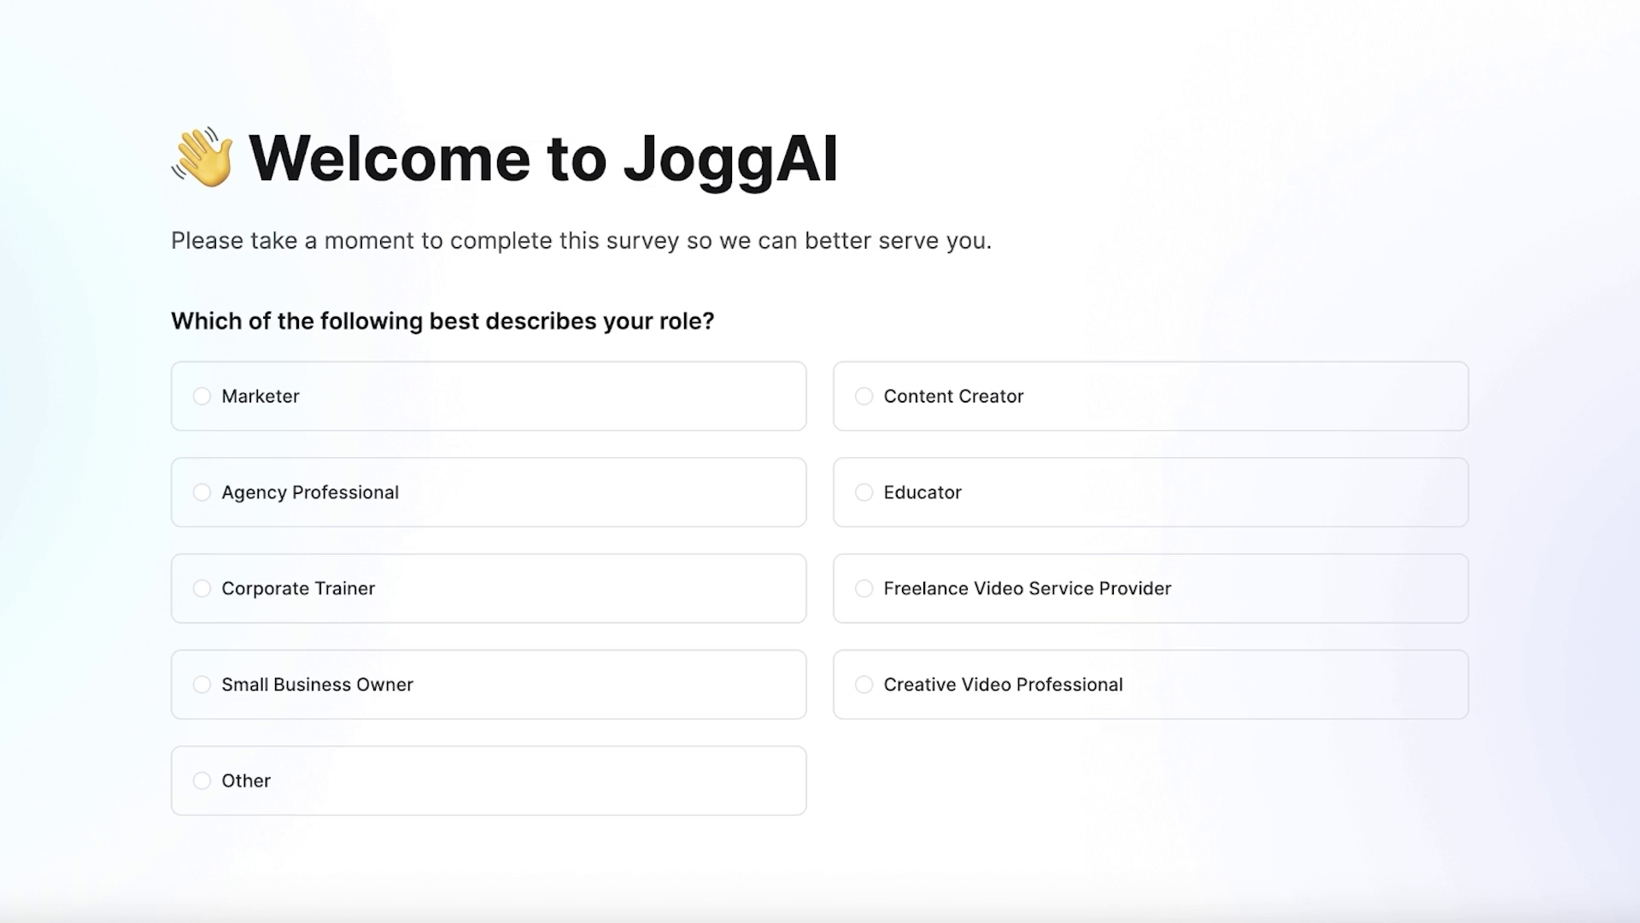
Step: Submit the welcome survey as a self-employed Marketer, one-off project, found via Search Engine
{"action": "left_click", "coordinate": [480, 403]}
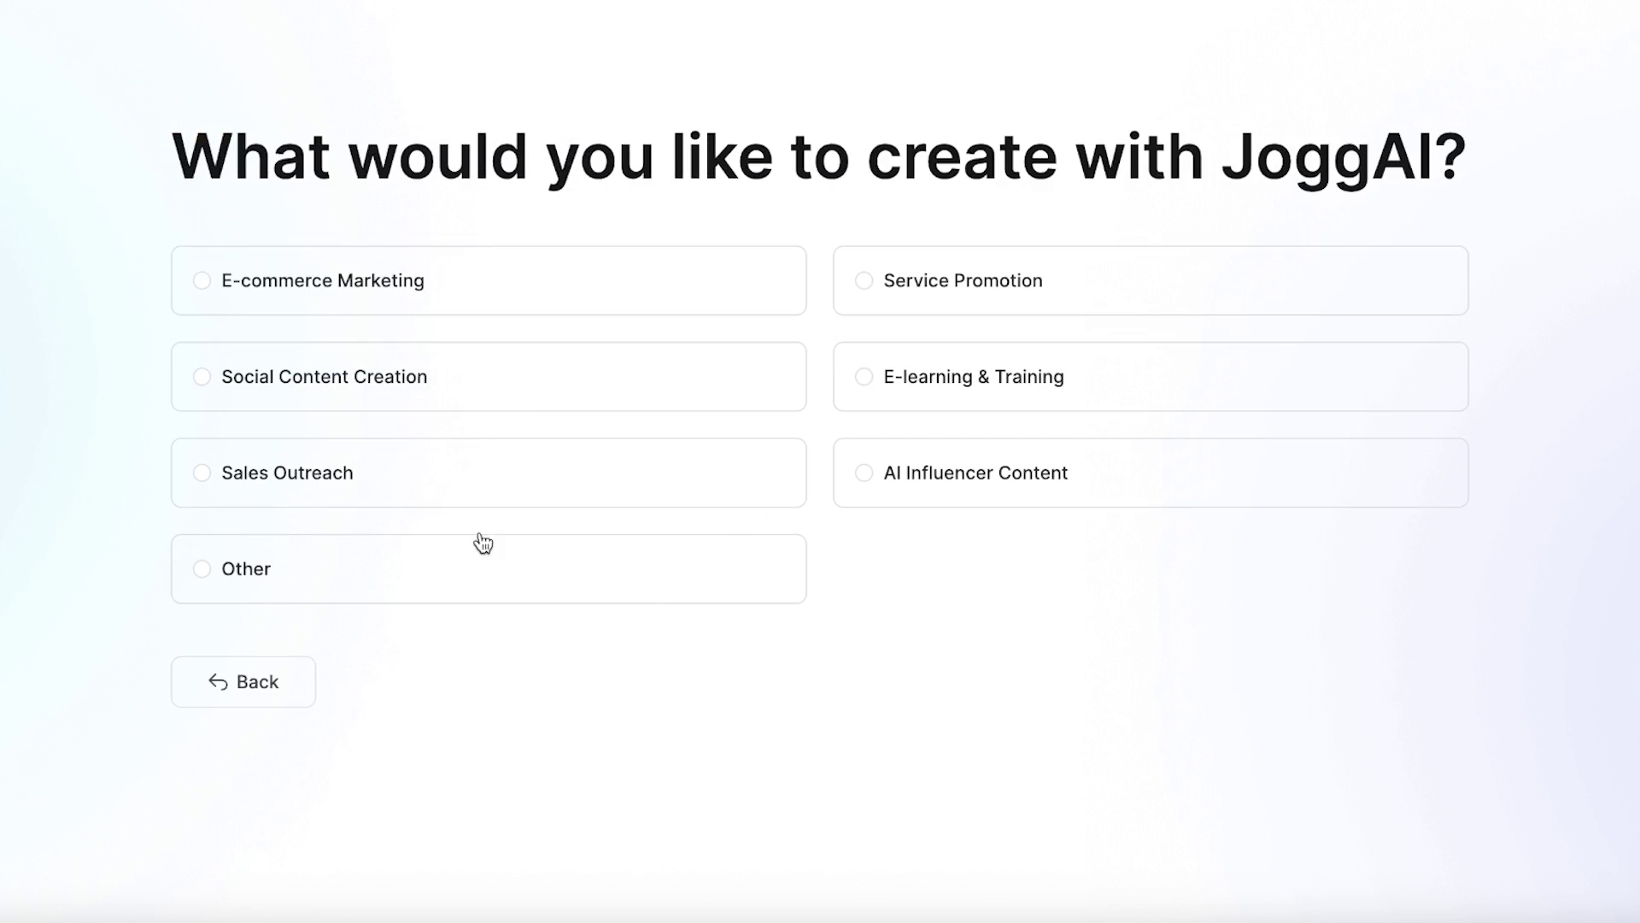
{"action": "left_click", "coordinate": [617, 386]}
{"action": "left_click", "coordinate": [611, 297]}
{"action": "left_click", "coordinate": [571, 280]}
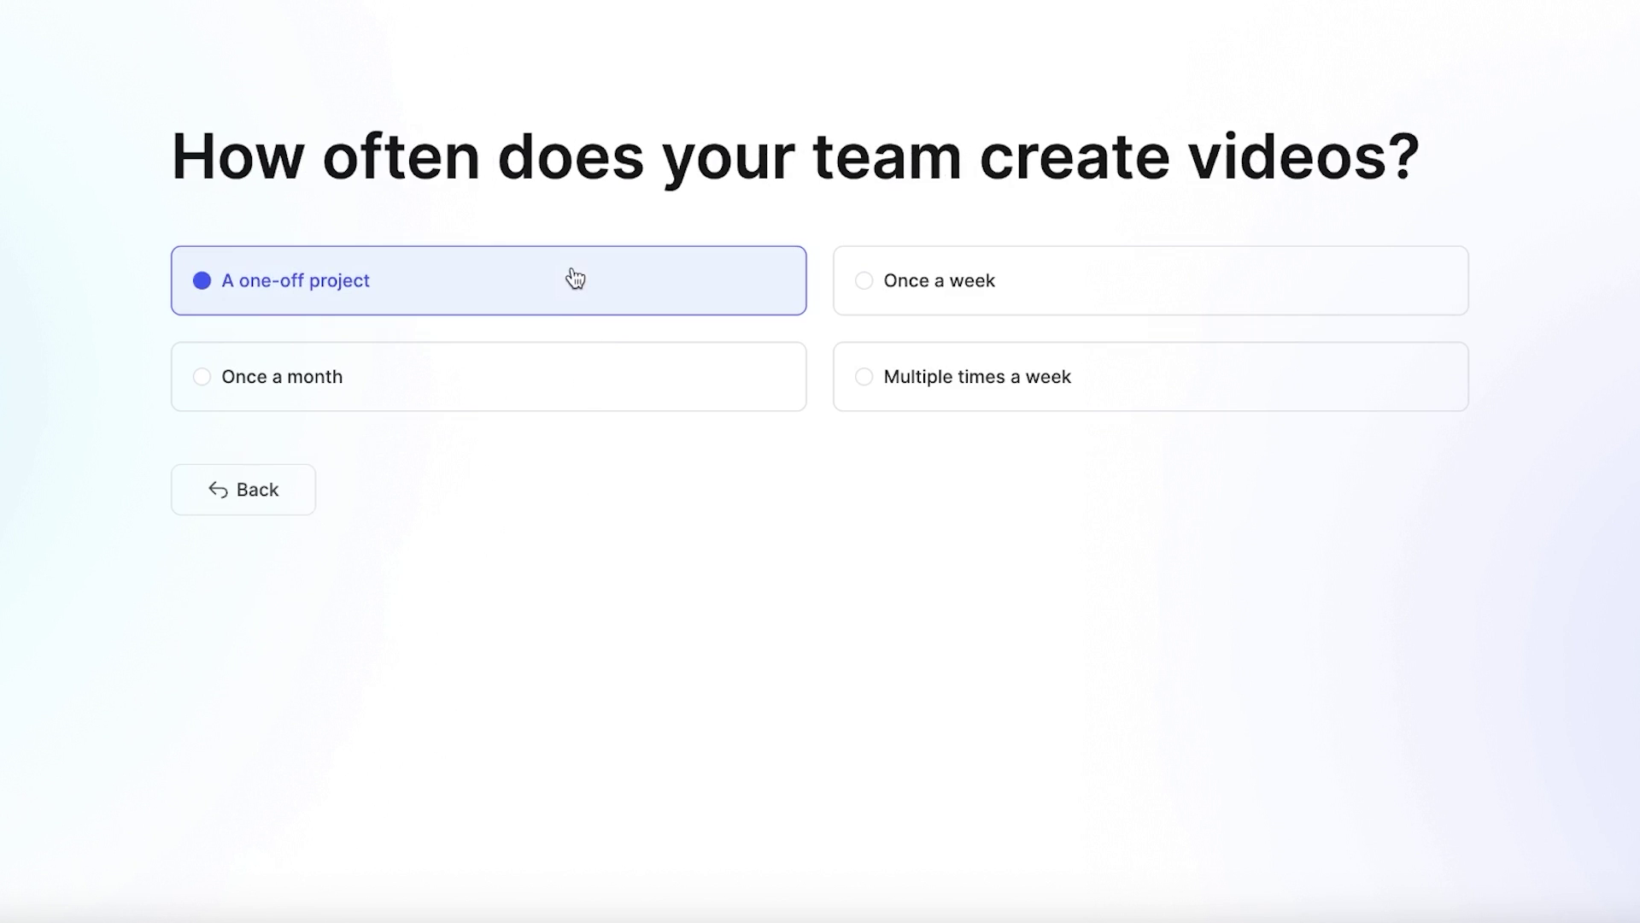
{"action": "left_click", "coordinate": [463, 289]}
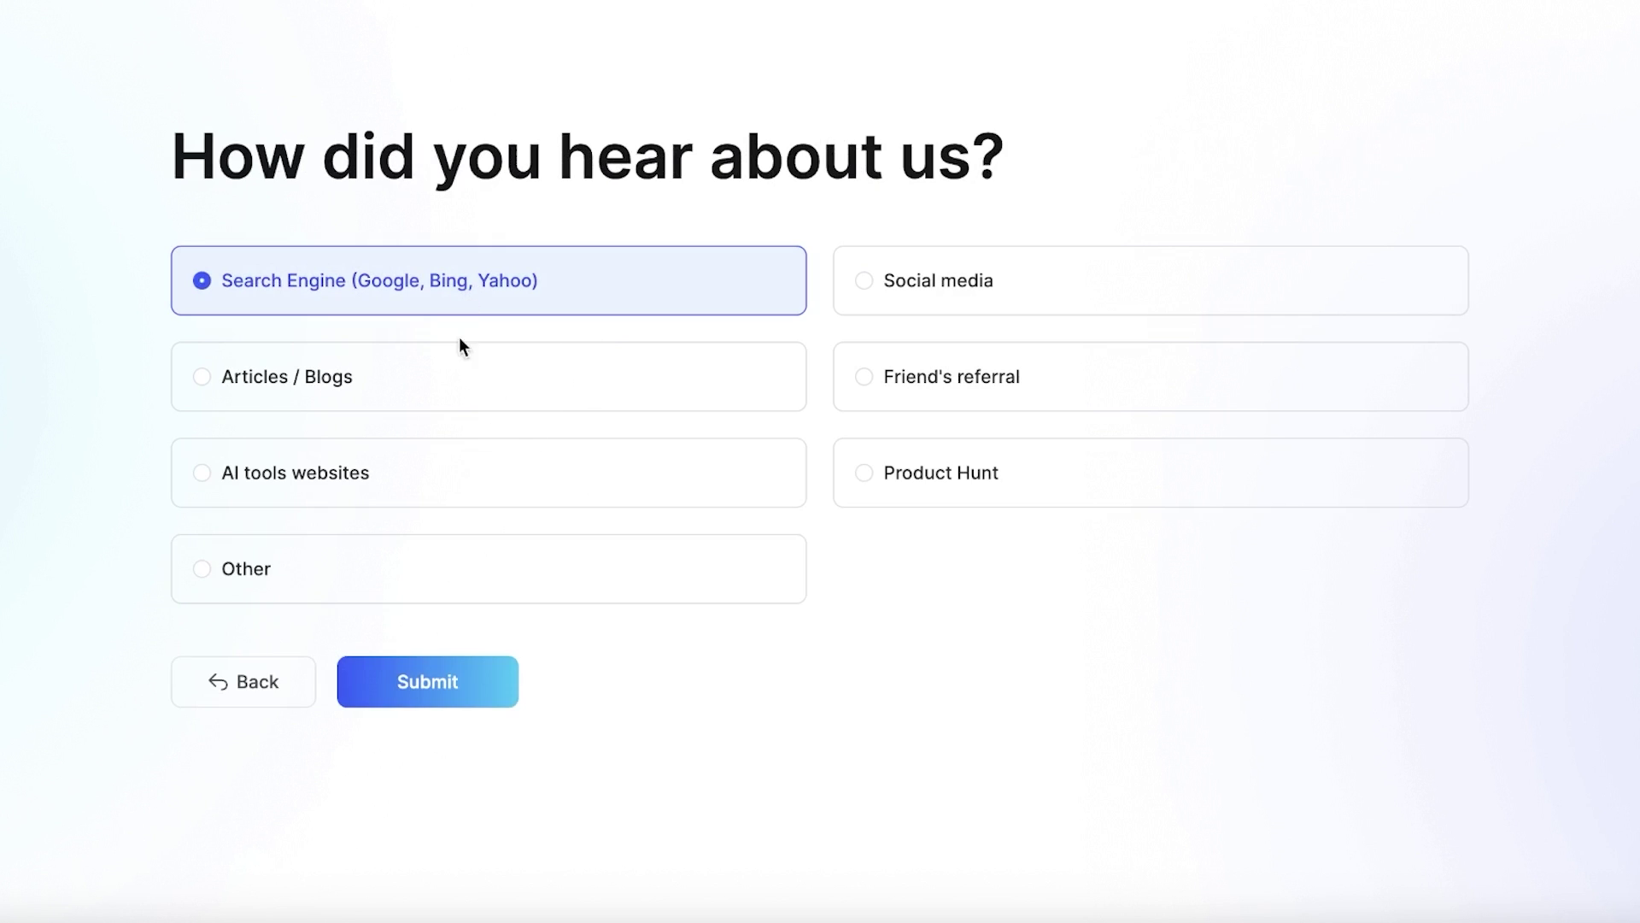
{"action": "left_click", "coordinate": [448, 670]}
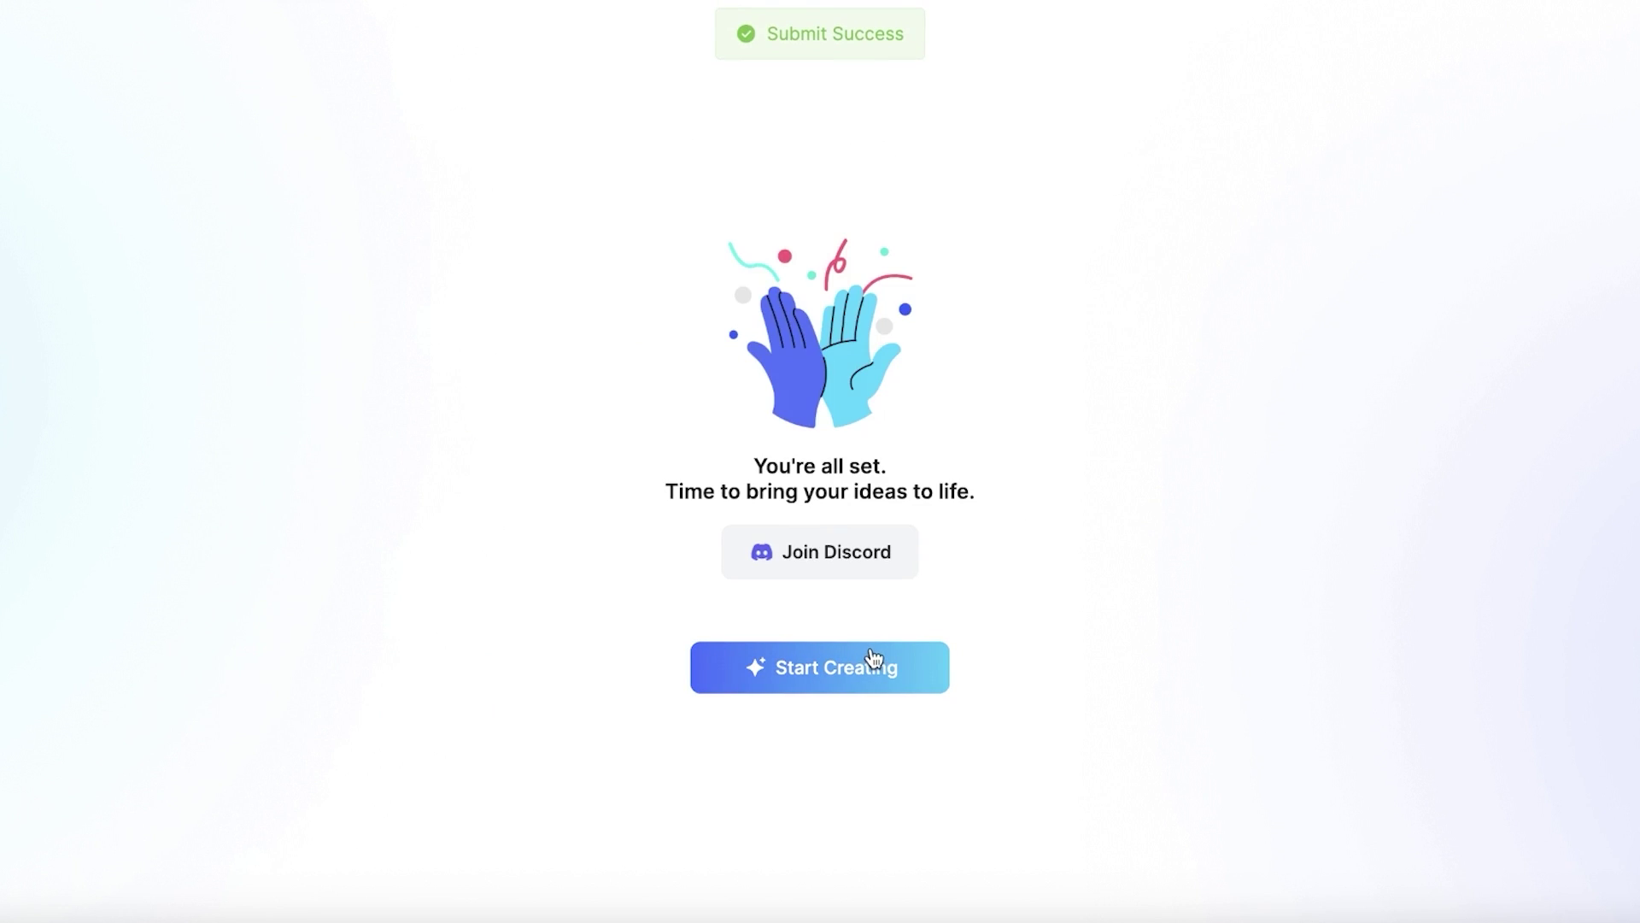
{"action": "left_click", "coordinate": [871, 653]}
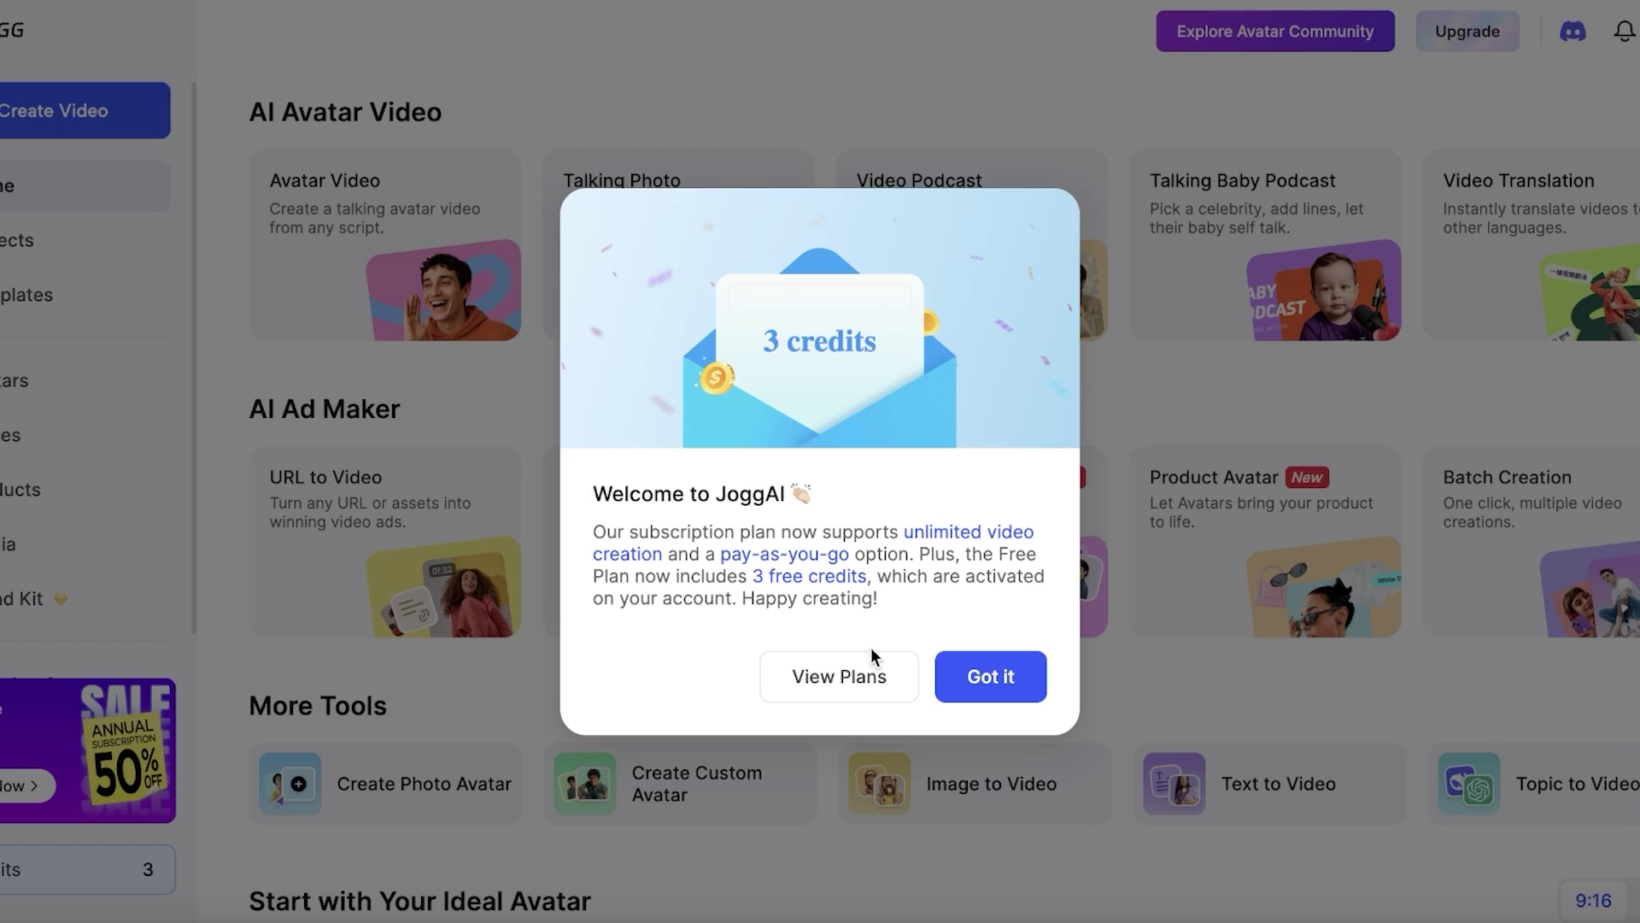
Step: Dismiss the credits notice, browse the JoggAI avatar Library, and start a Custom Avatar
{"action": "left_click", "coordinate": [959, 680]}
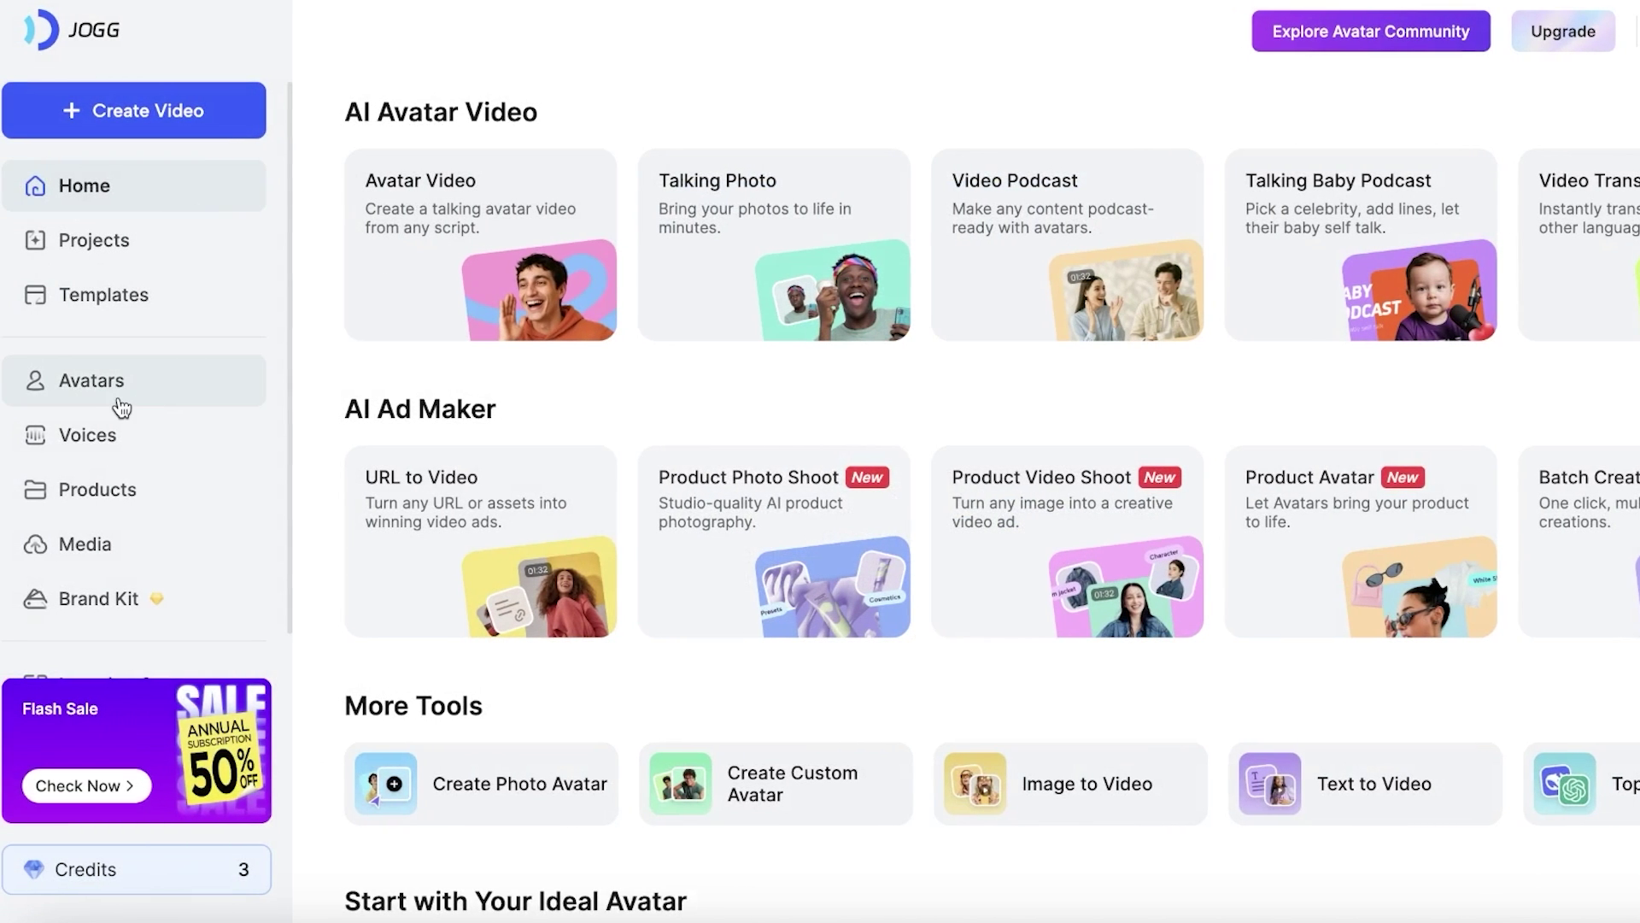
{"action": "left_click", "coordinate": [122, 408]}
{"action": "scroll", "coordinate": [703, 453], "scroll_direction": "down", "scroll_amount": 4}
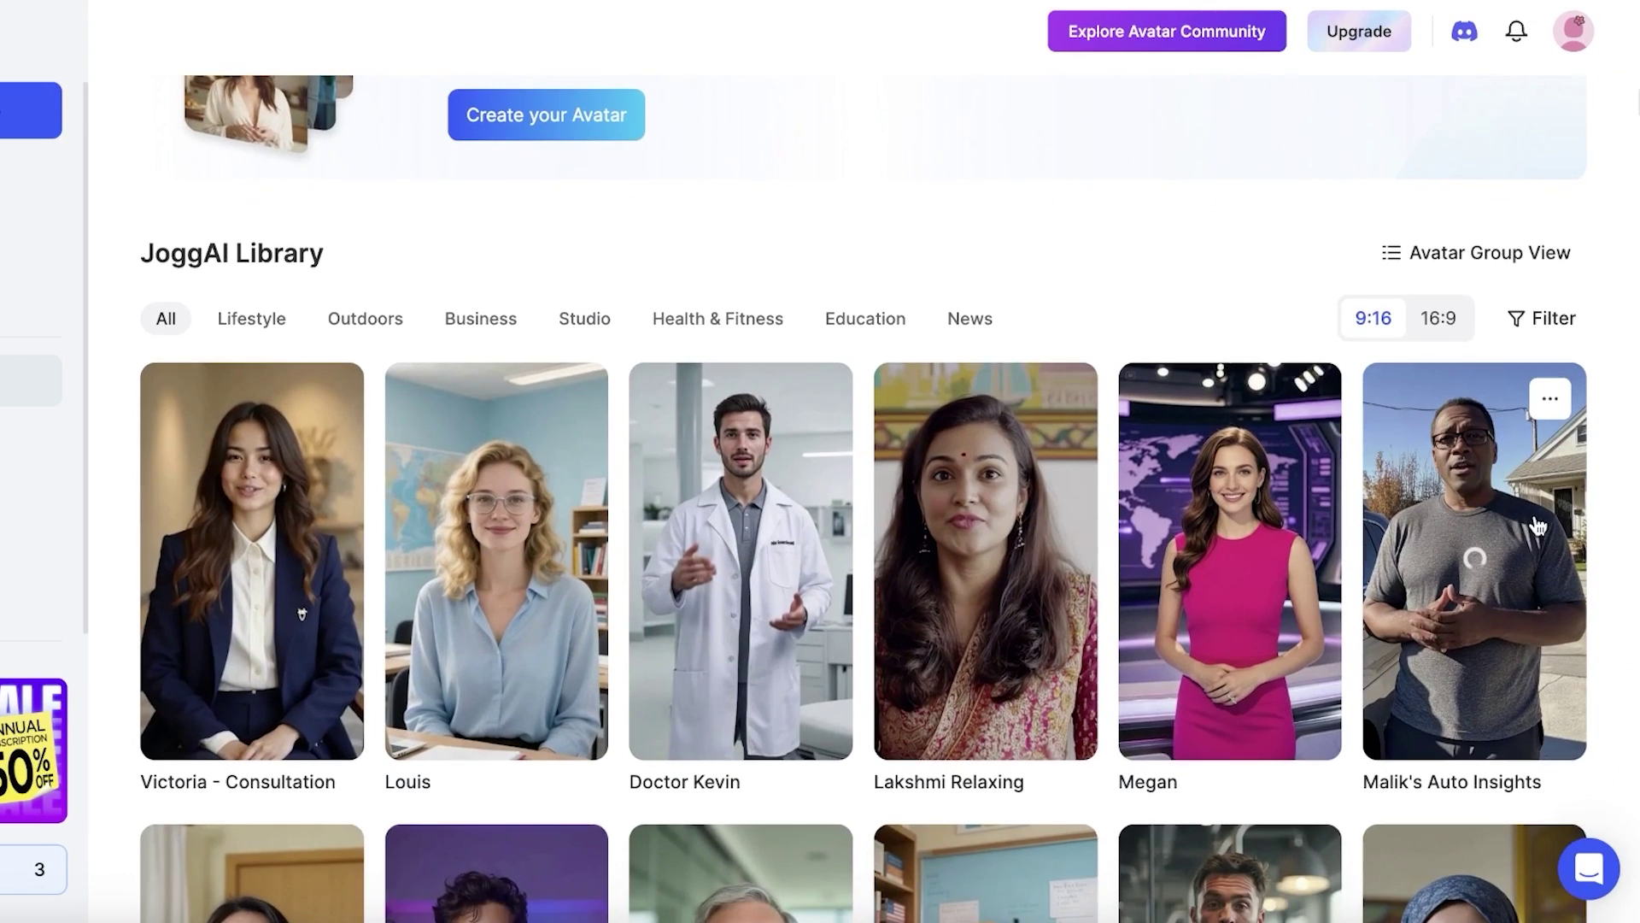
{"action": "scroll", "coordinate": [792, 528], "scroll_direction": "down", "scroll_amount": 4}
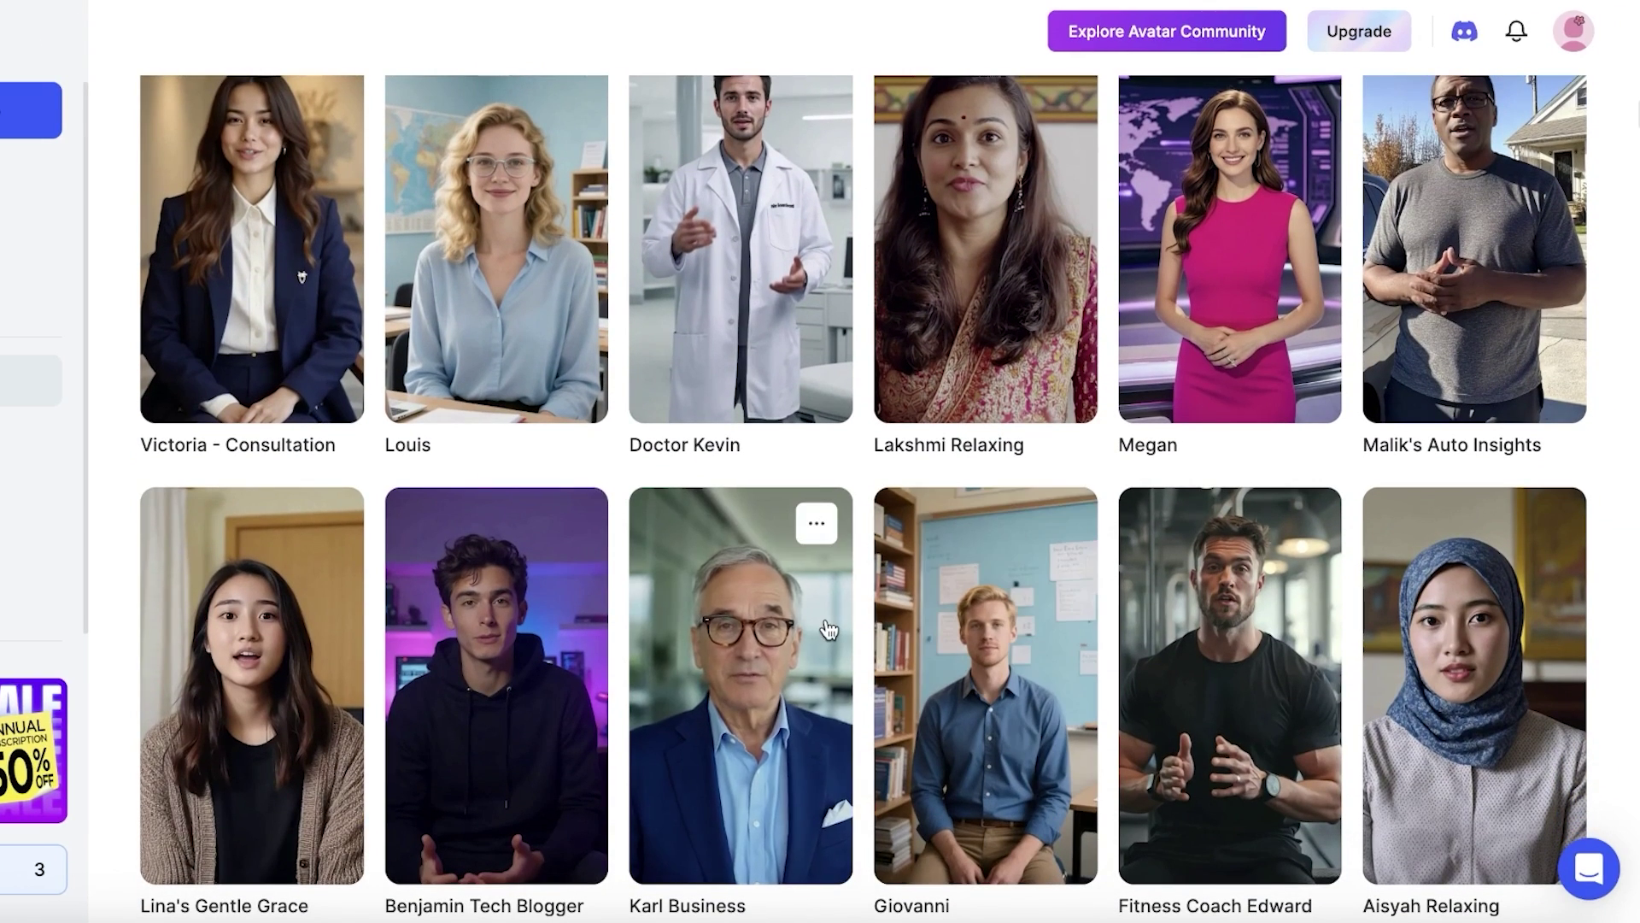
{"action": "scroll", "coordinate": [588, 521], "scroll_direction": "up", "scroll_amount": 8}
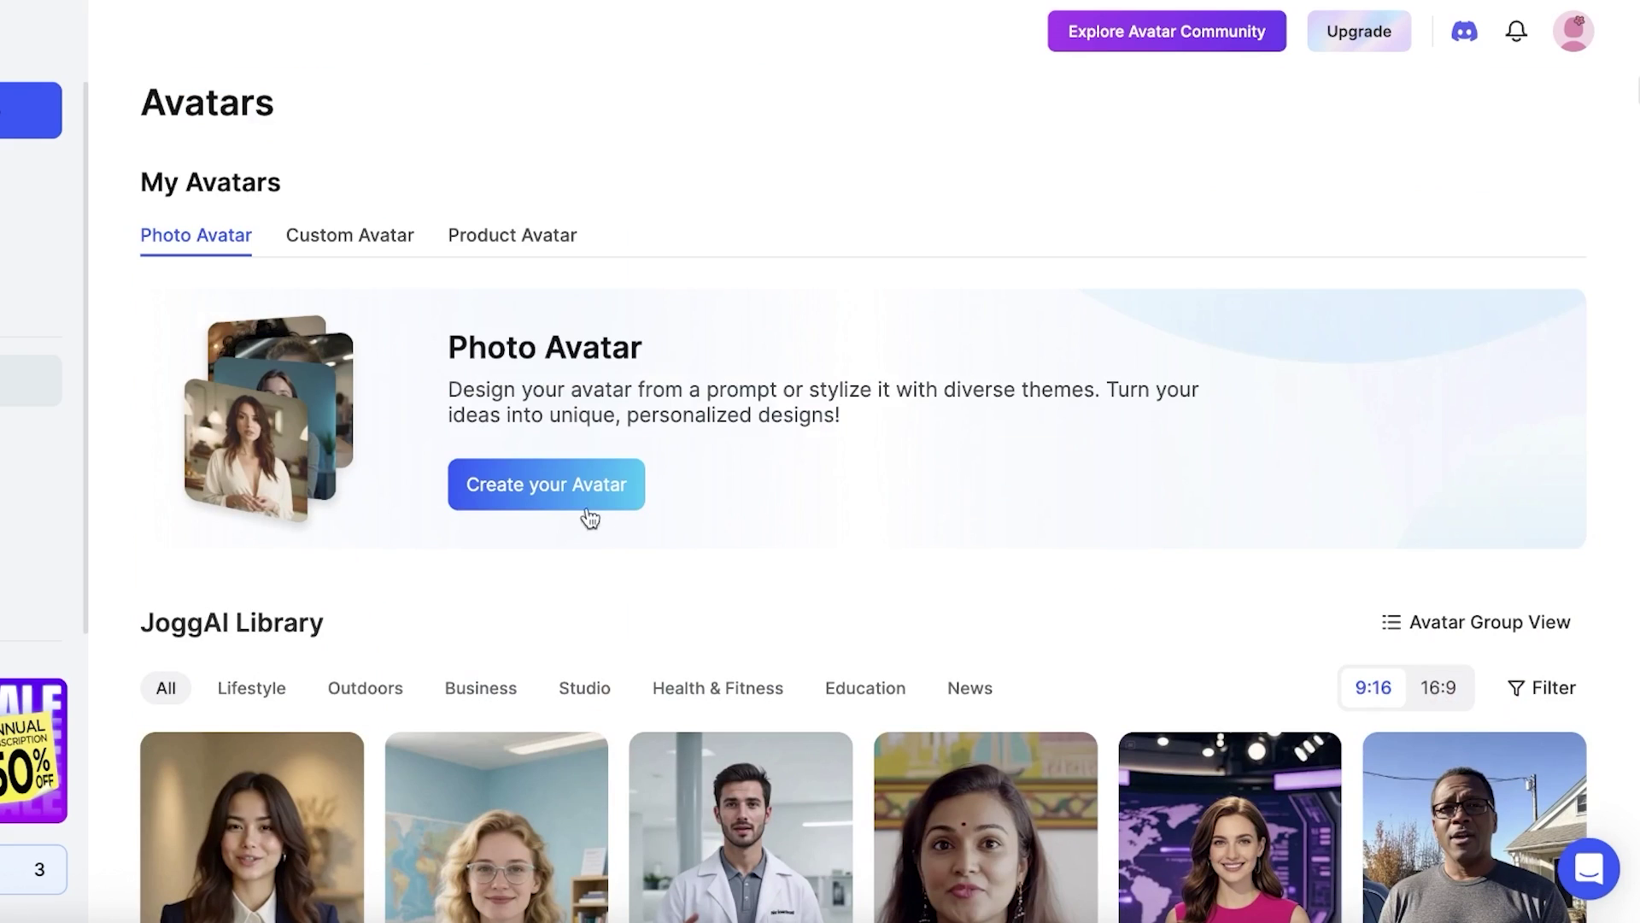
{"action": "left_click", "coordinate": [332, 246]}
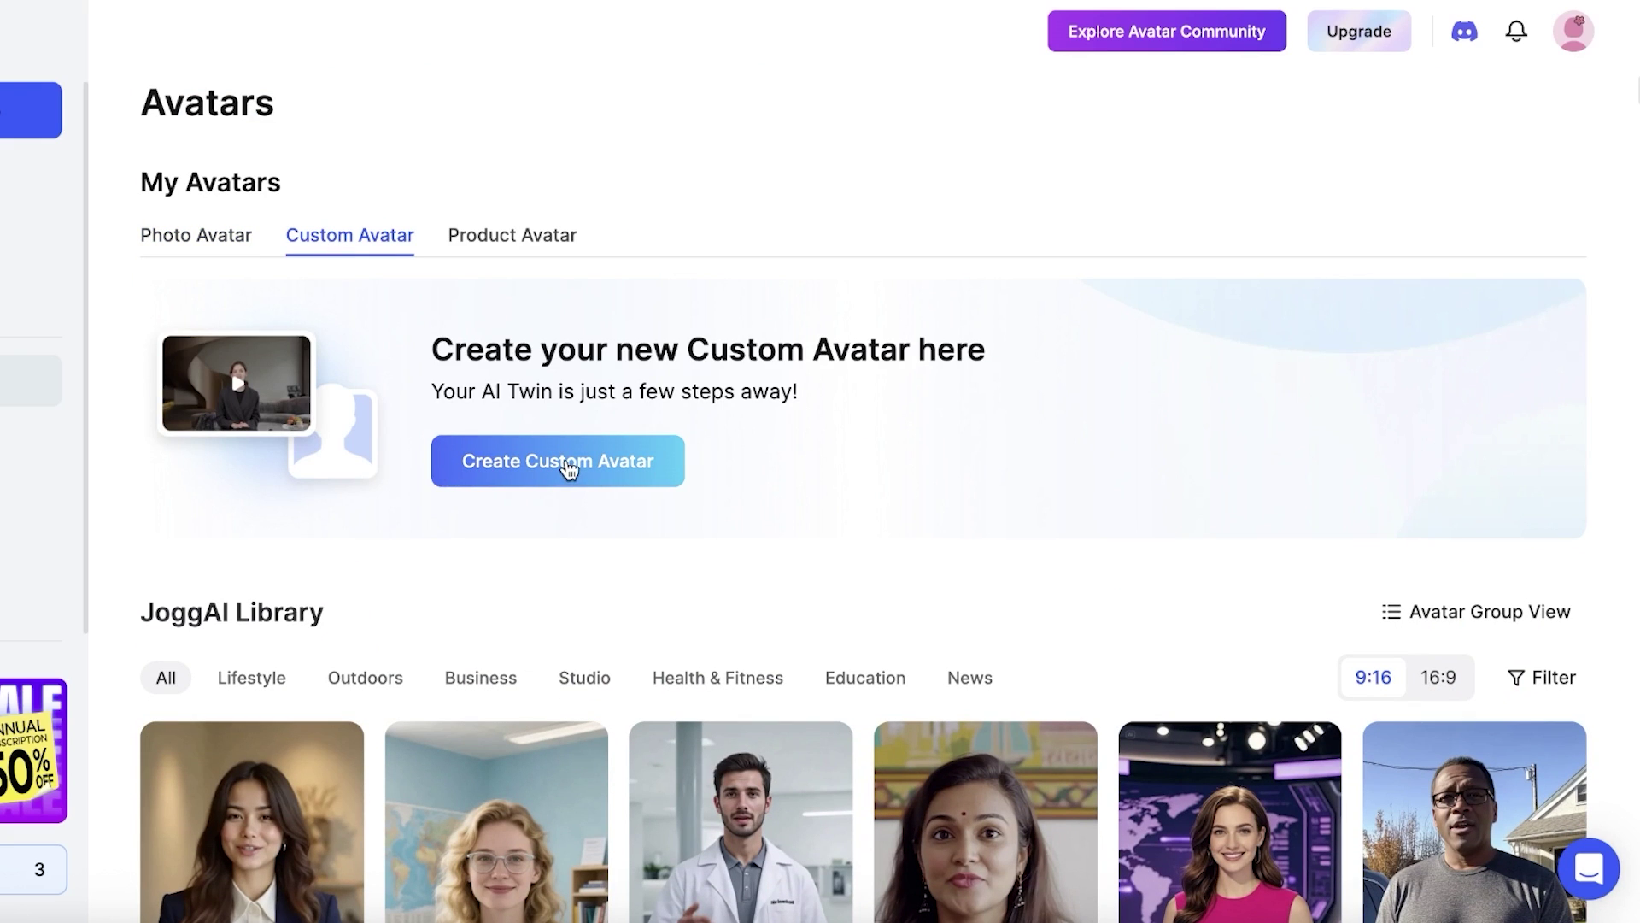
{"action": "left_click", "coordinate": [569, 468]}
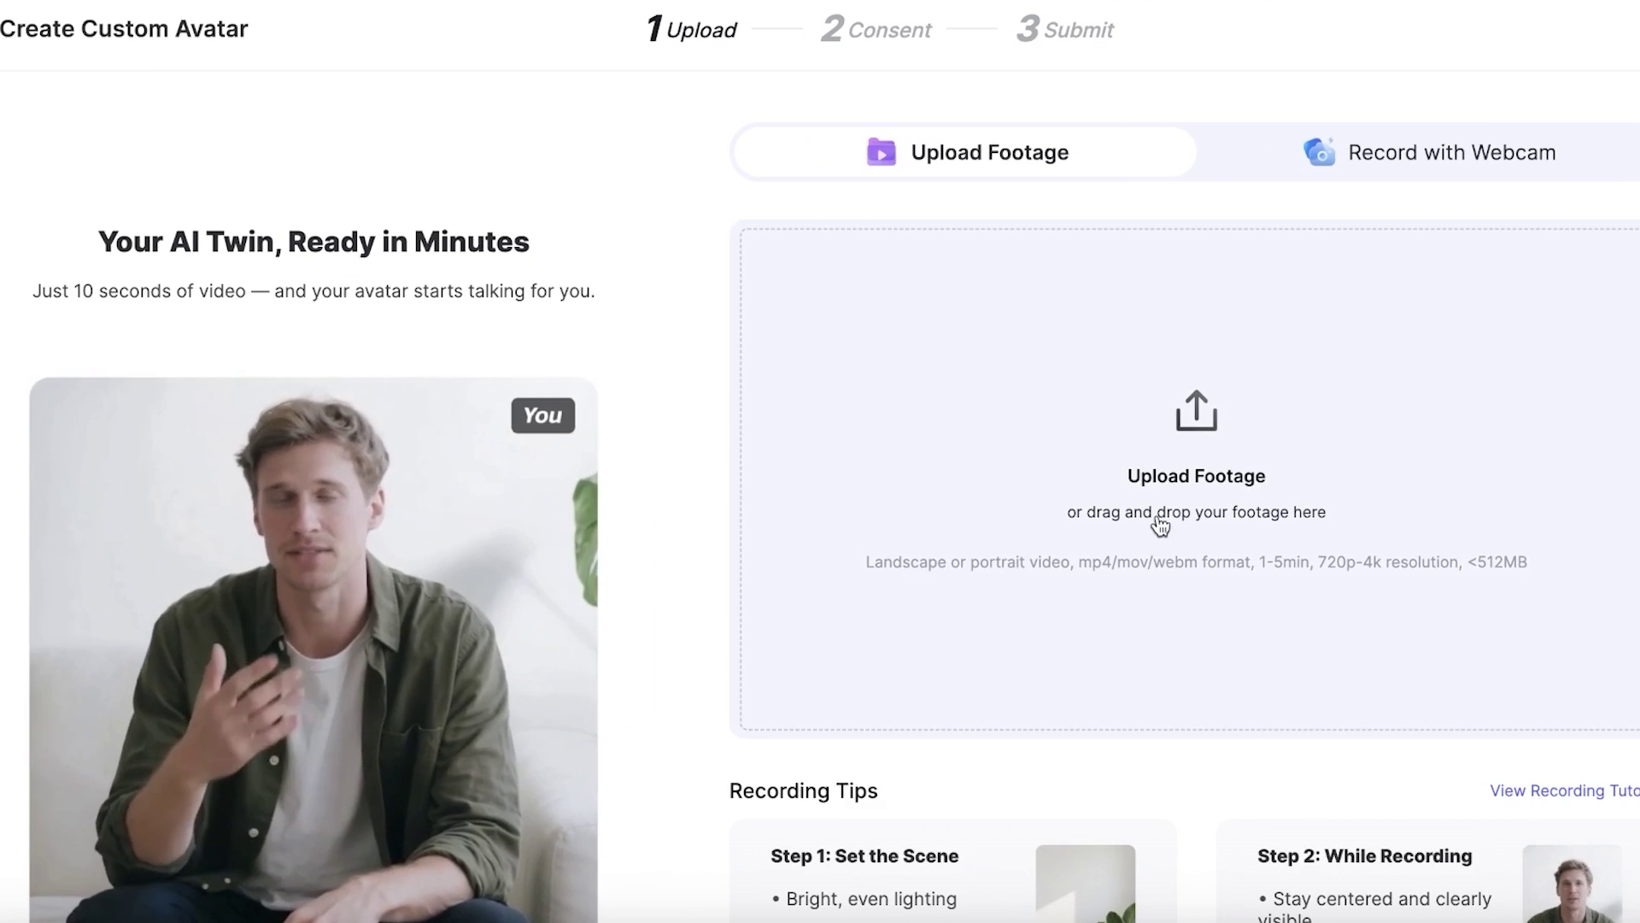
Step: Try uploading Untitled design.mp4 as avatar footage, which is rejected as under 30 seconds
{"action": "scroll", "coordinate": [1144, 478], "scroll_direction": "down", "scroll_amount": 1}
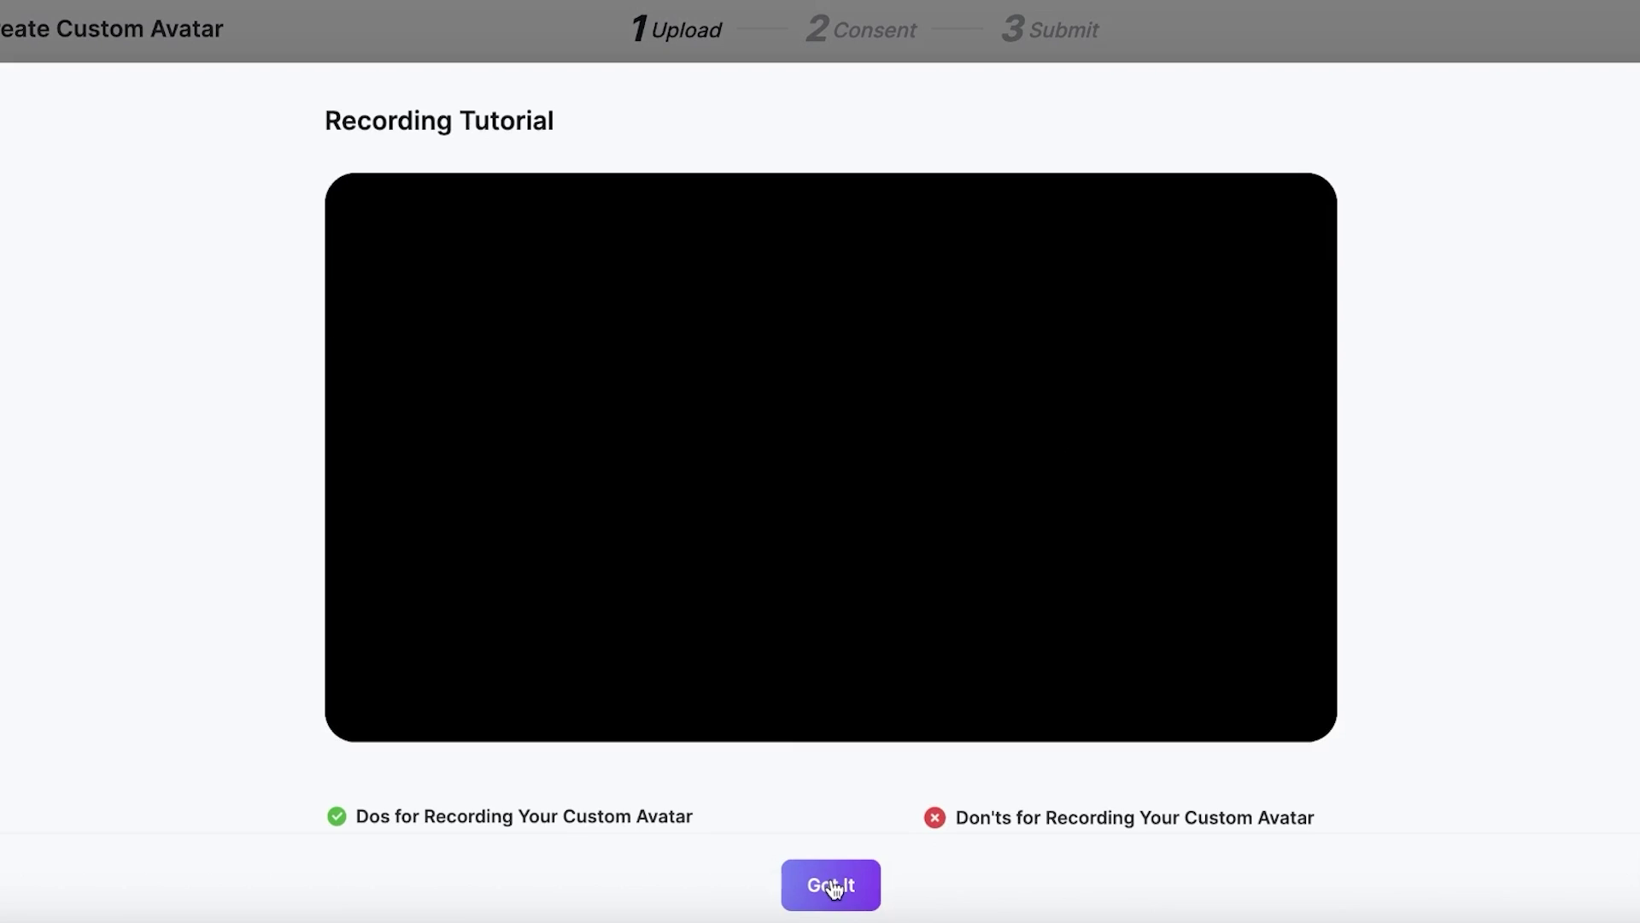
{"action": "left_click", "coordinate": [833, 888]}
{"action": "left_click", "coordinate": [1170, 371]}
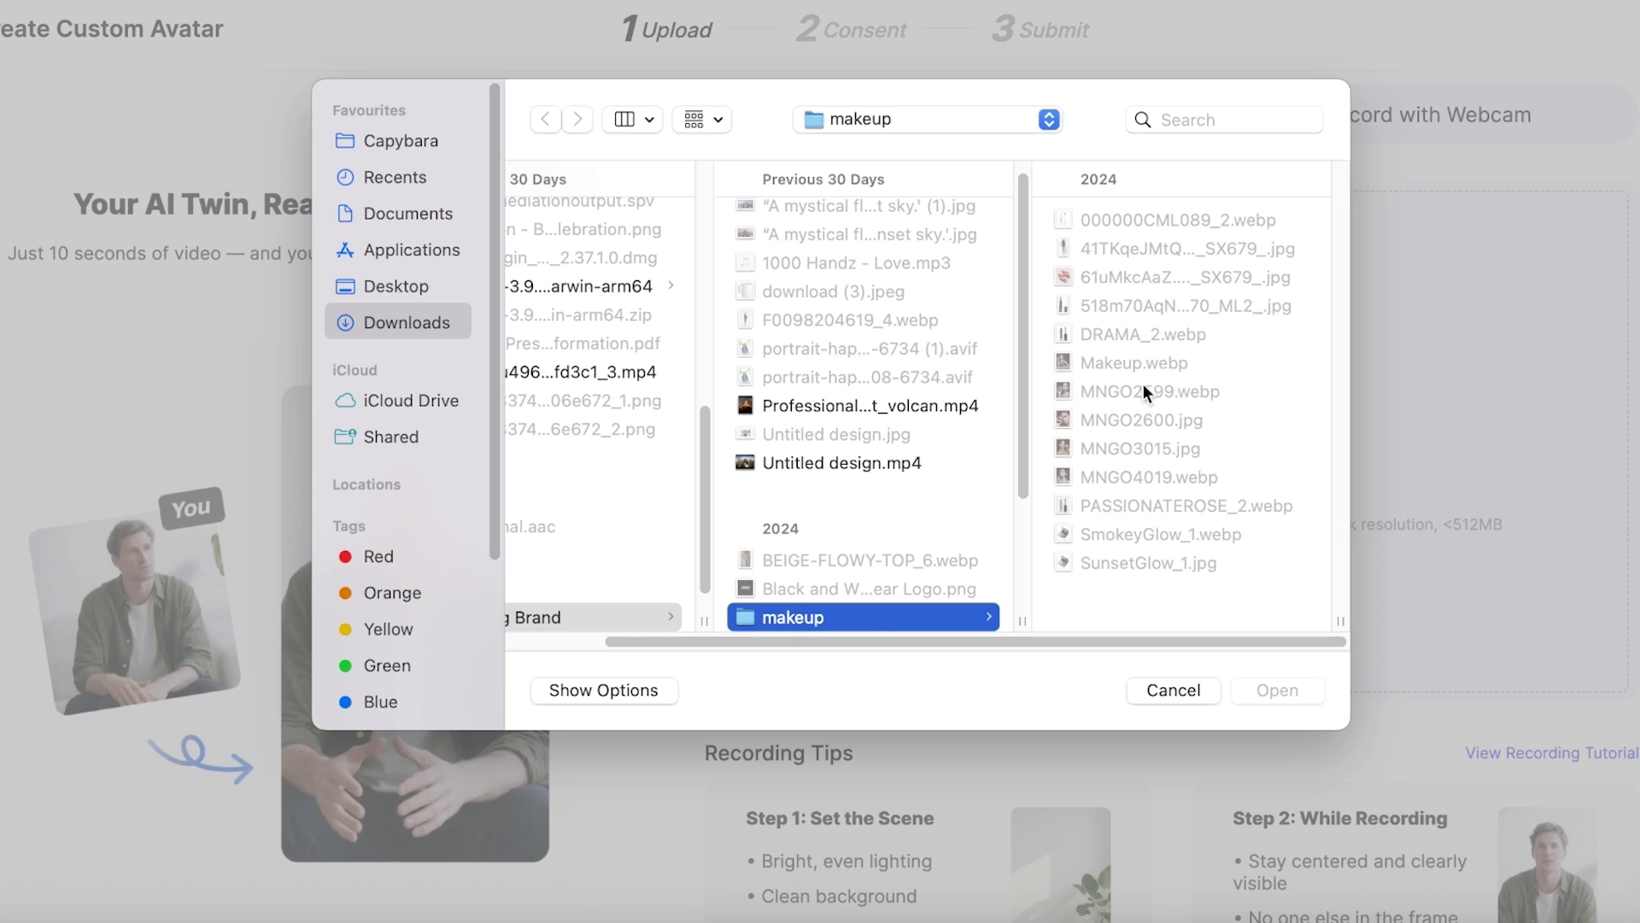
{"action": "left_click_drag", "start_coordinate": [805, 642], "coordinate": [710, 648]}
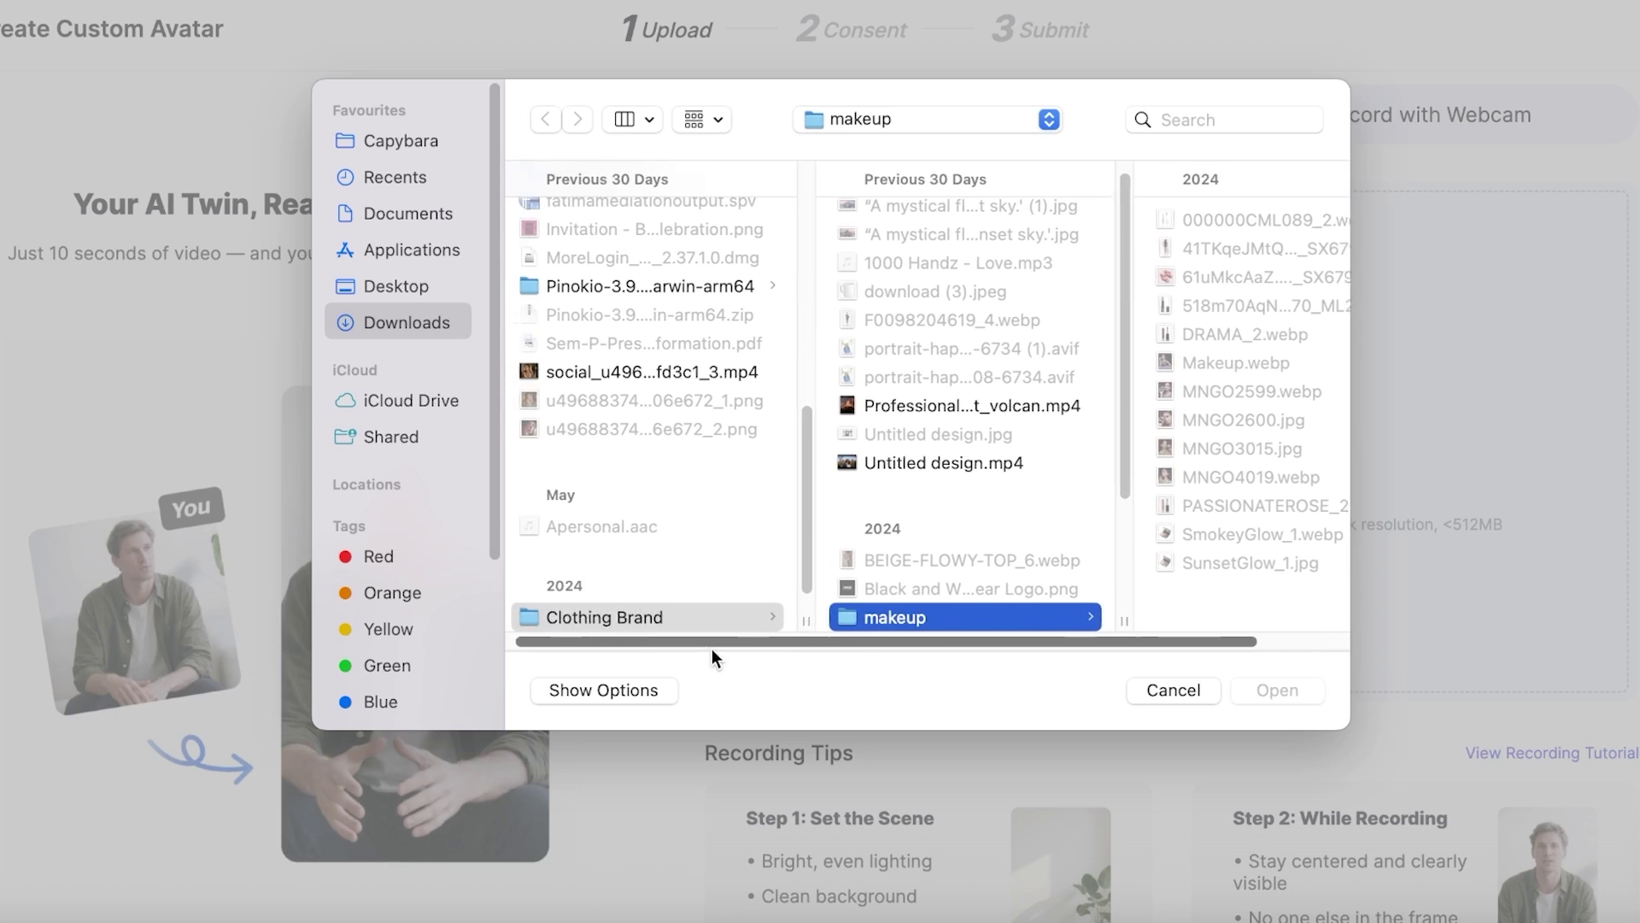
{"action": "left_click", "coordinate": [921, 463]}
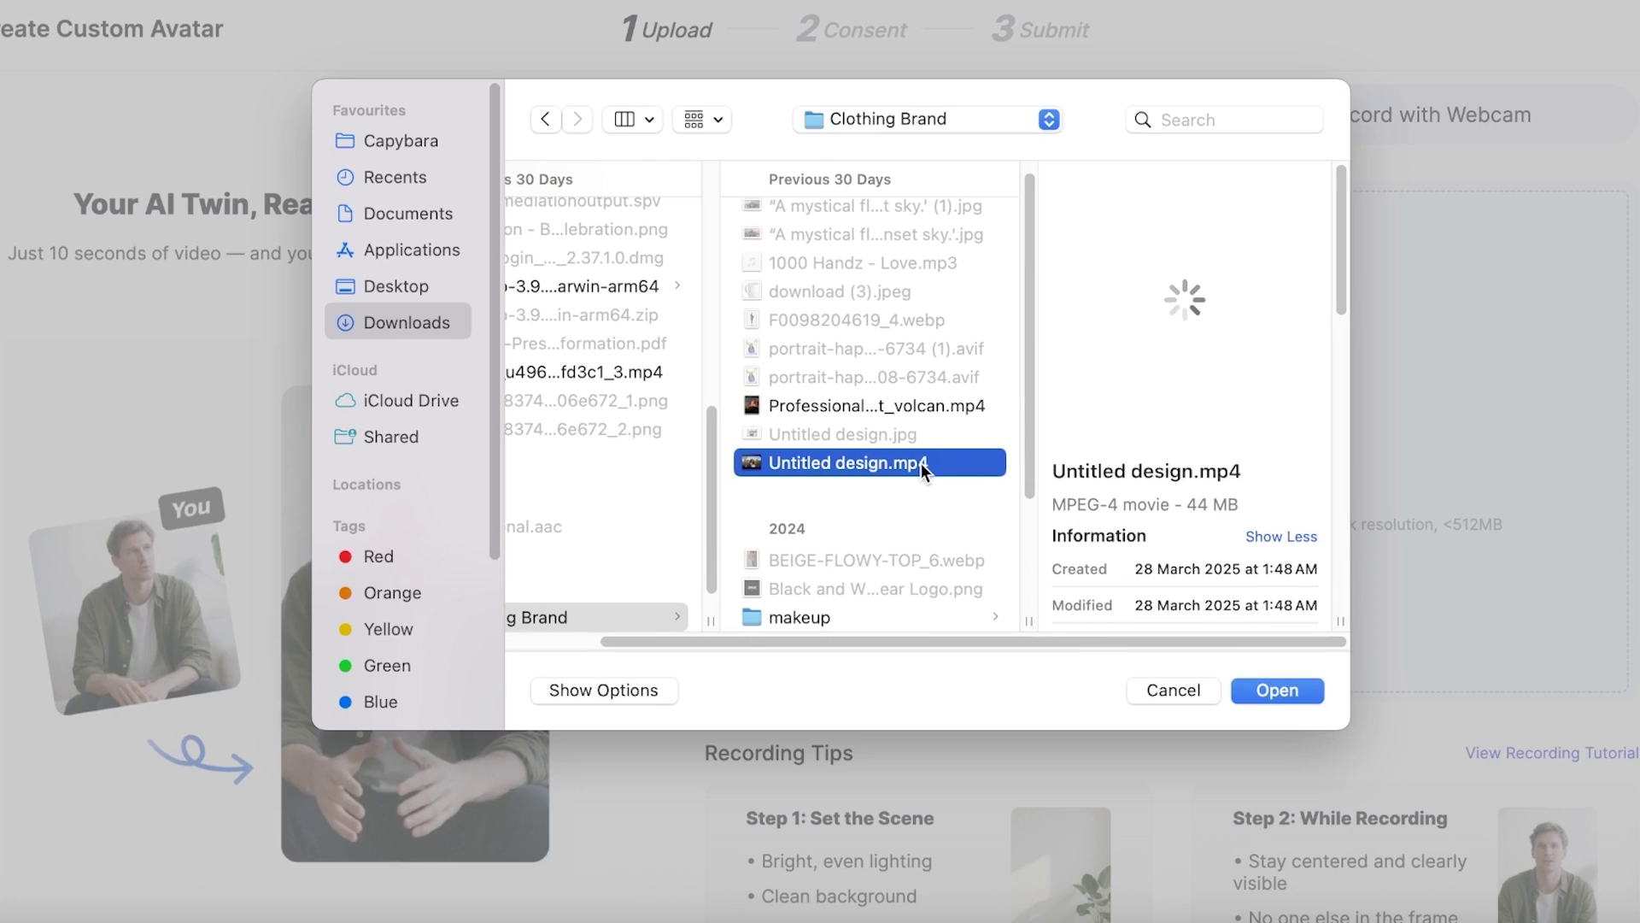
{"action": "left_click", "coordinate": [1271, 693]}
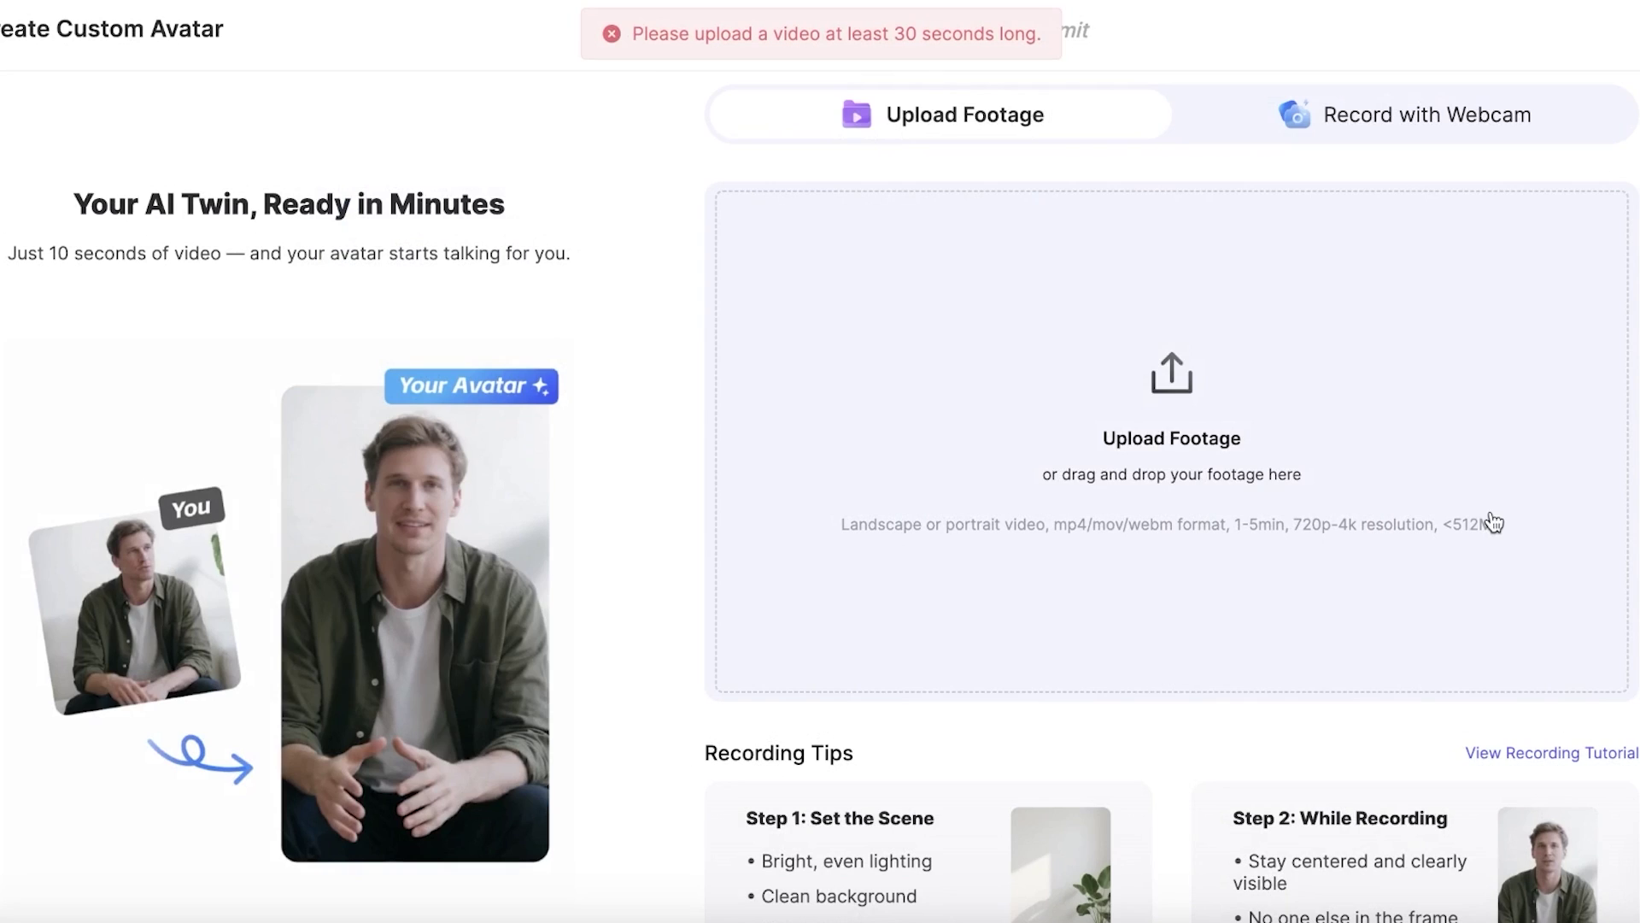
Step: Upload the 34-second vecteezy businesswoman phone-call .mov from Downloads instead
{"action": "left_click", "coordinate": [1202, 416]}
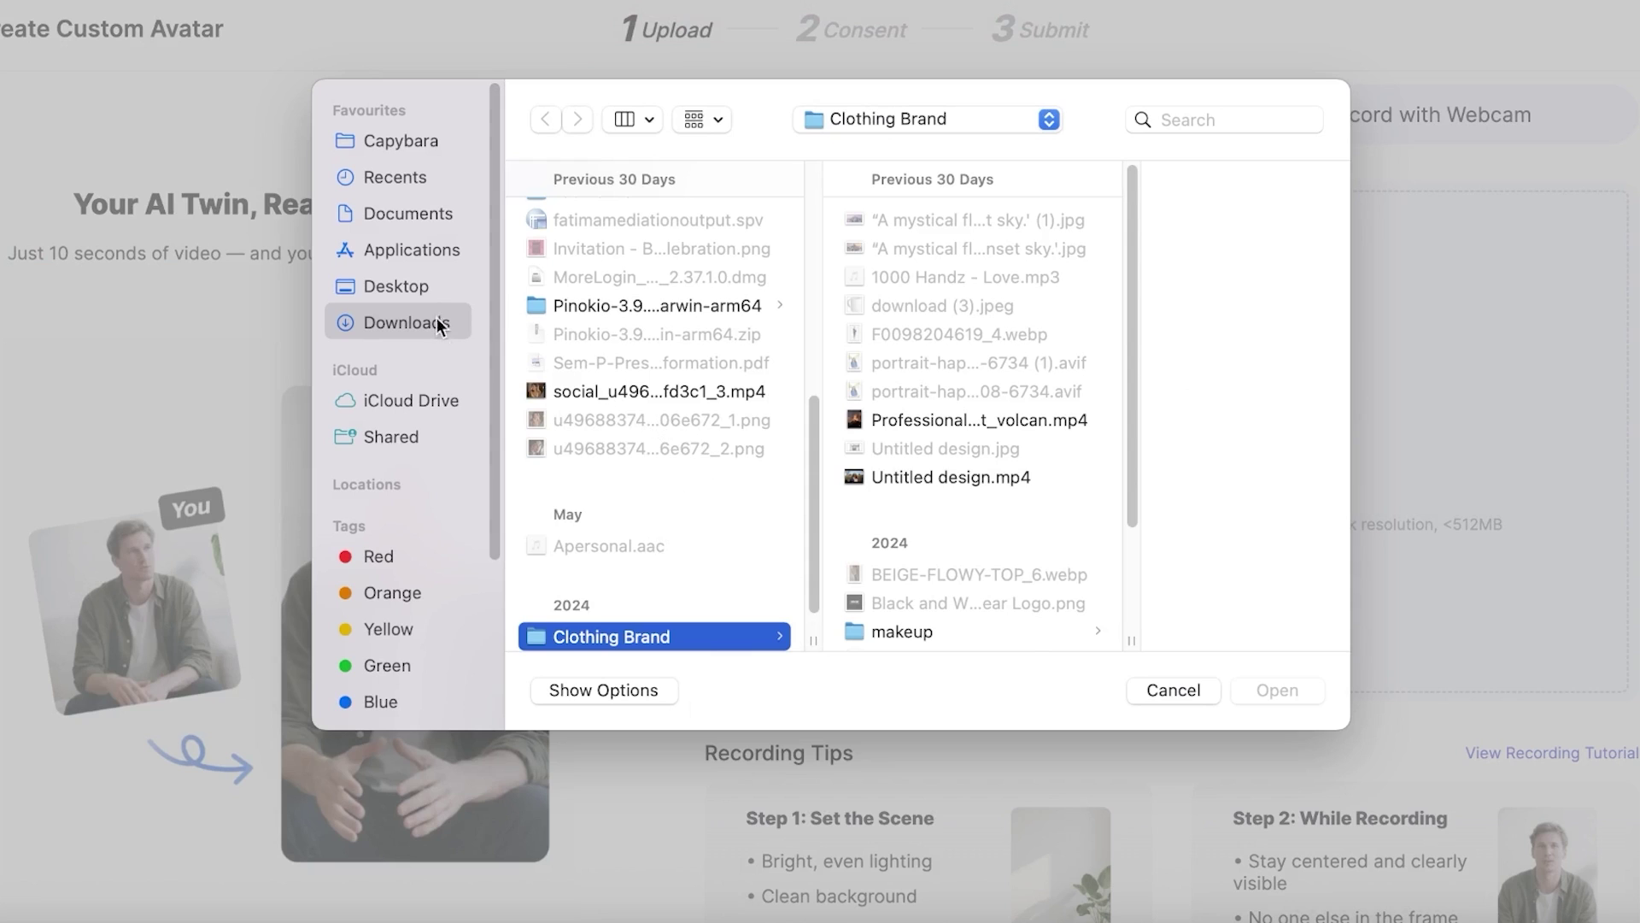
{"action": "left_click", "coordinate": [410, 291]}
{"action": "left_click", "coordinate": [408, 321]}
{"action": "scroll", "coordinate": [652, 388], "scroll_direction": "down", "scroll_amount": 3}
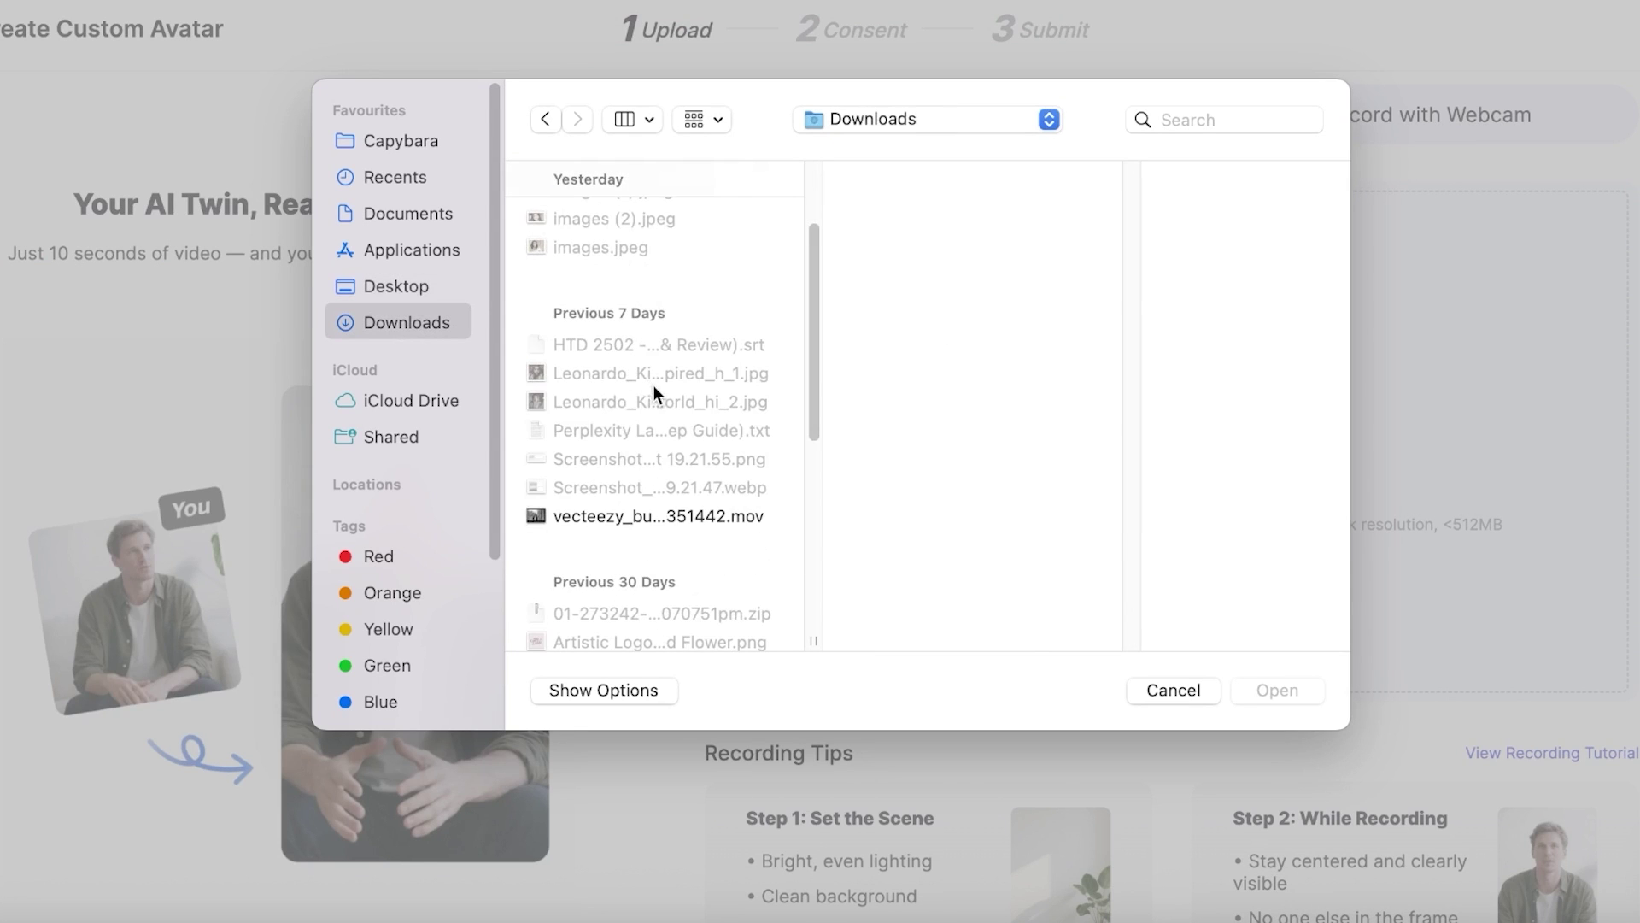
{"action": "left_click", "coordinate": [663, 477]}
{"action": "left_click", "coordinate": [1285, 694]}
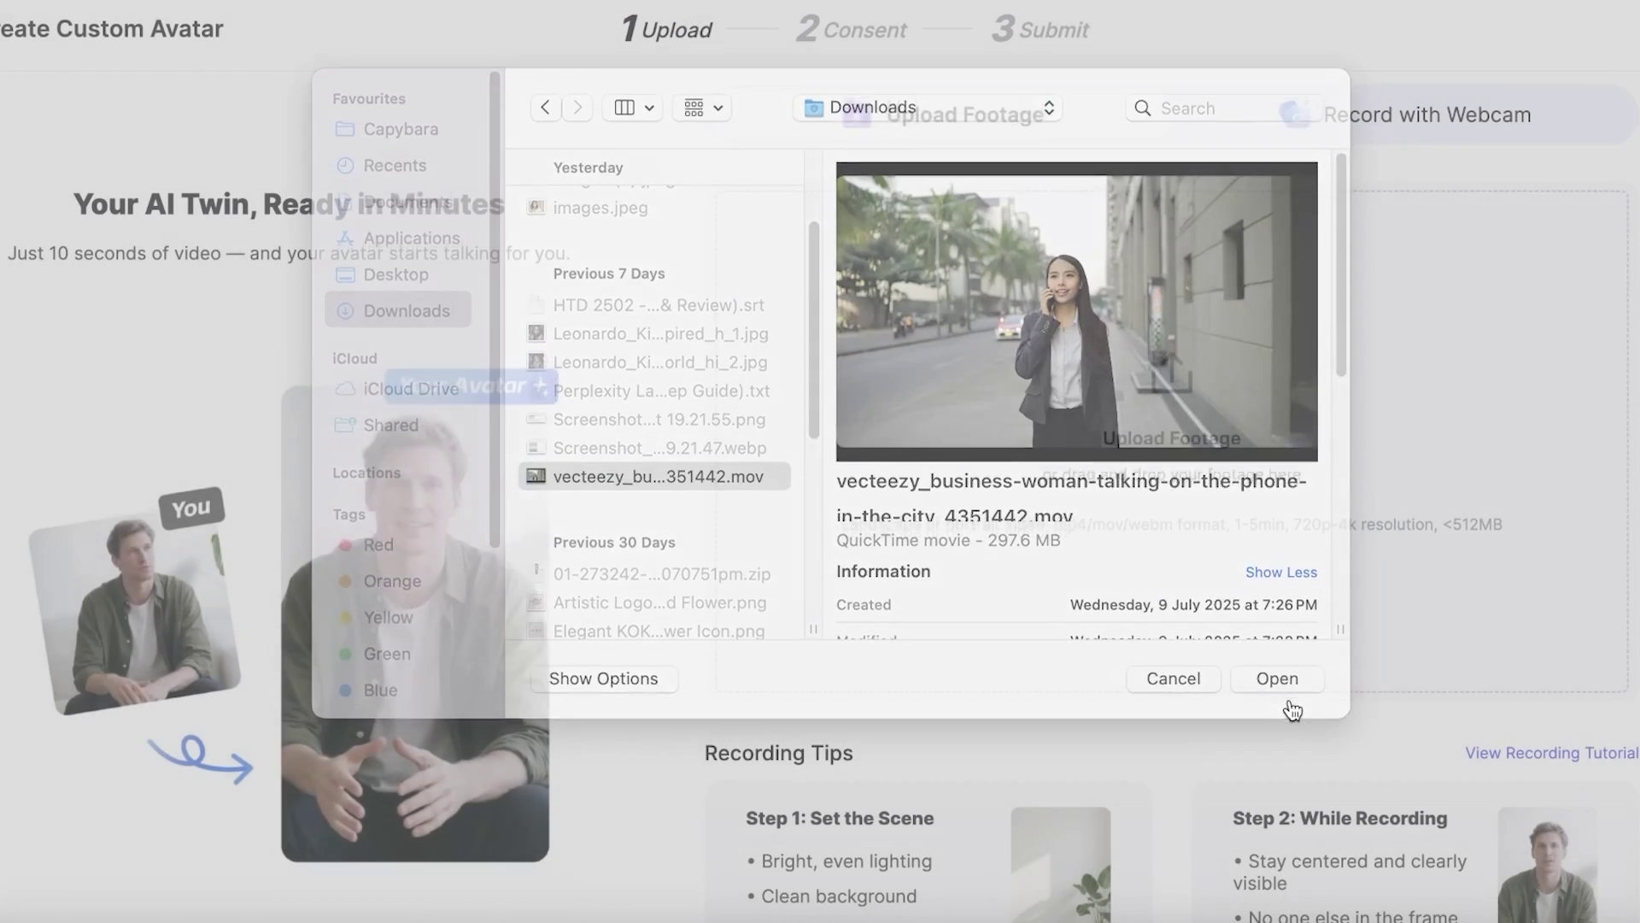
{"action": "scroll", "coordinate": [922, 827], "scroll_direction": "down", "scroll_amount": 1}
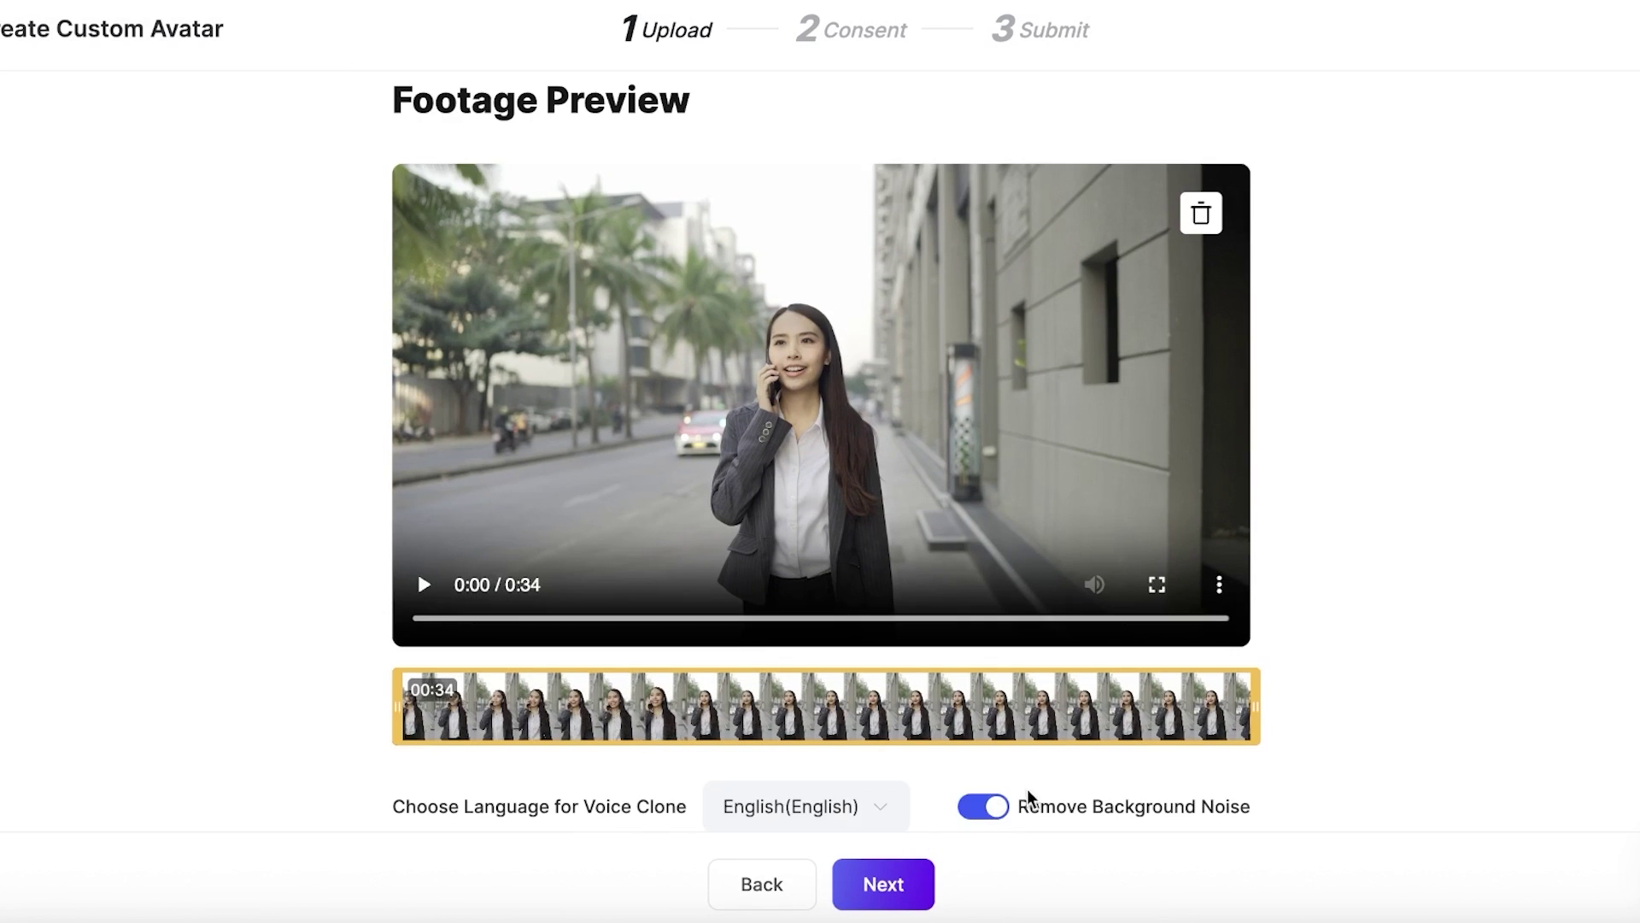
Step: Turn off Remove Background Noise, view the consent step, then leave the avatar setup without saving
{"action": "left_click", "coordinate": [984, 808]}
{"action": "left_click", "coordinate": [885, 887]}
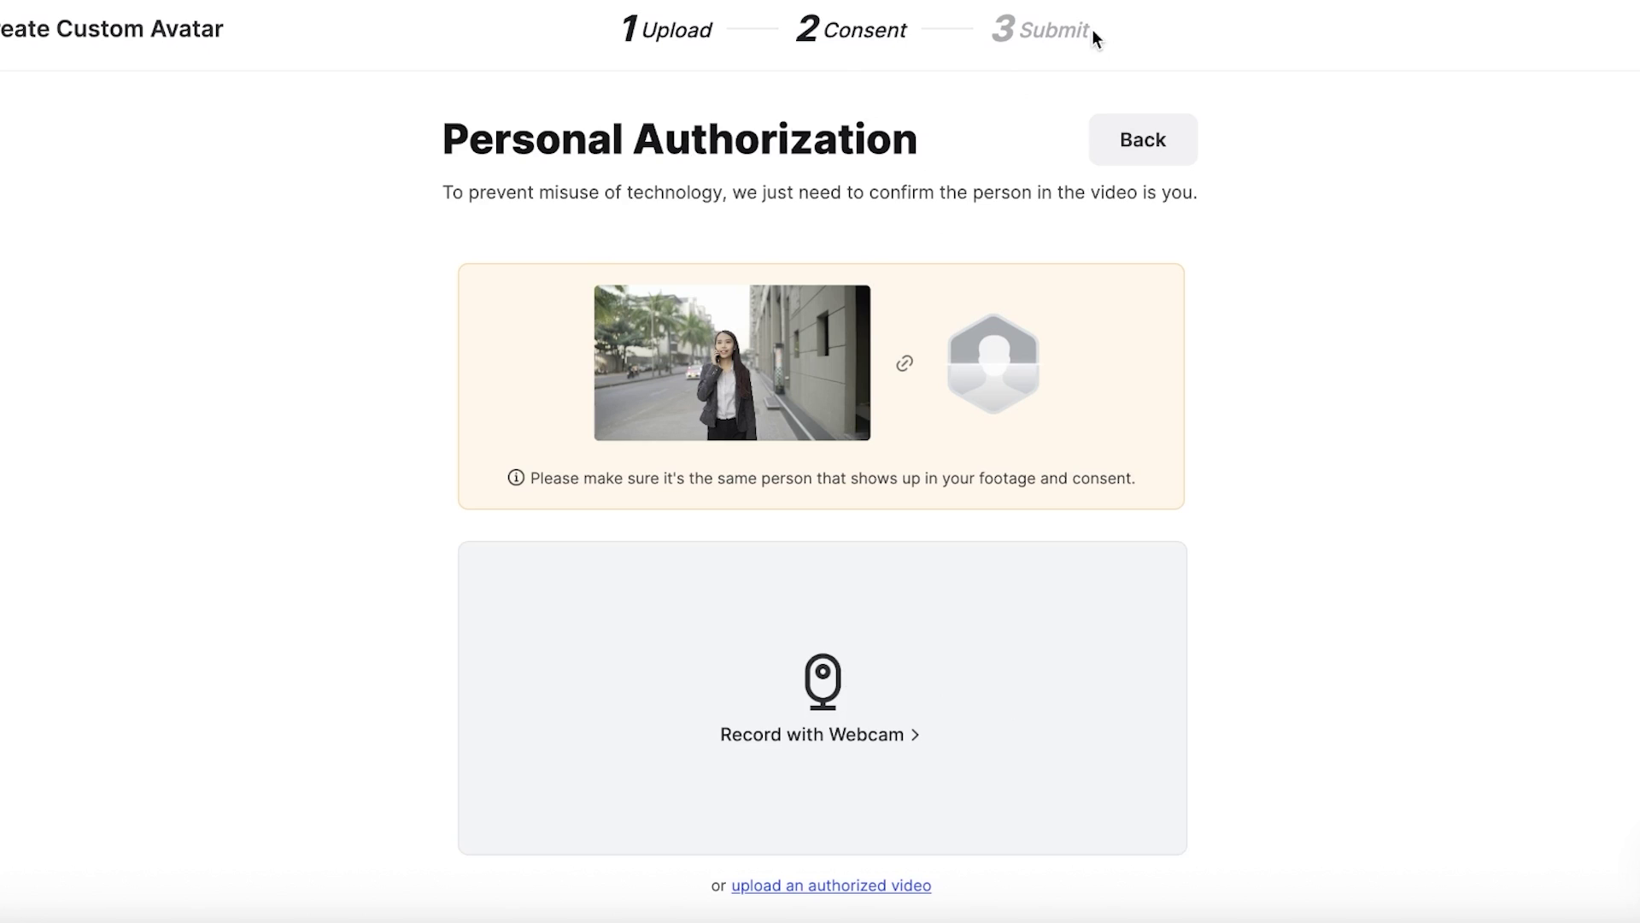
{"action": "left_click", "coordinate": [1145, 141]}
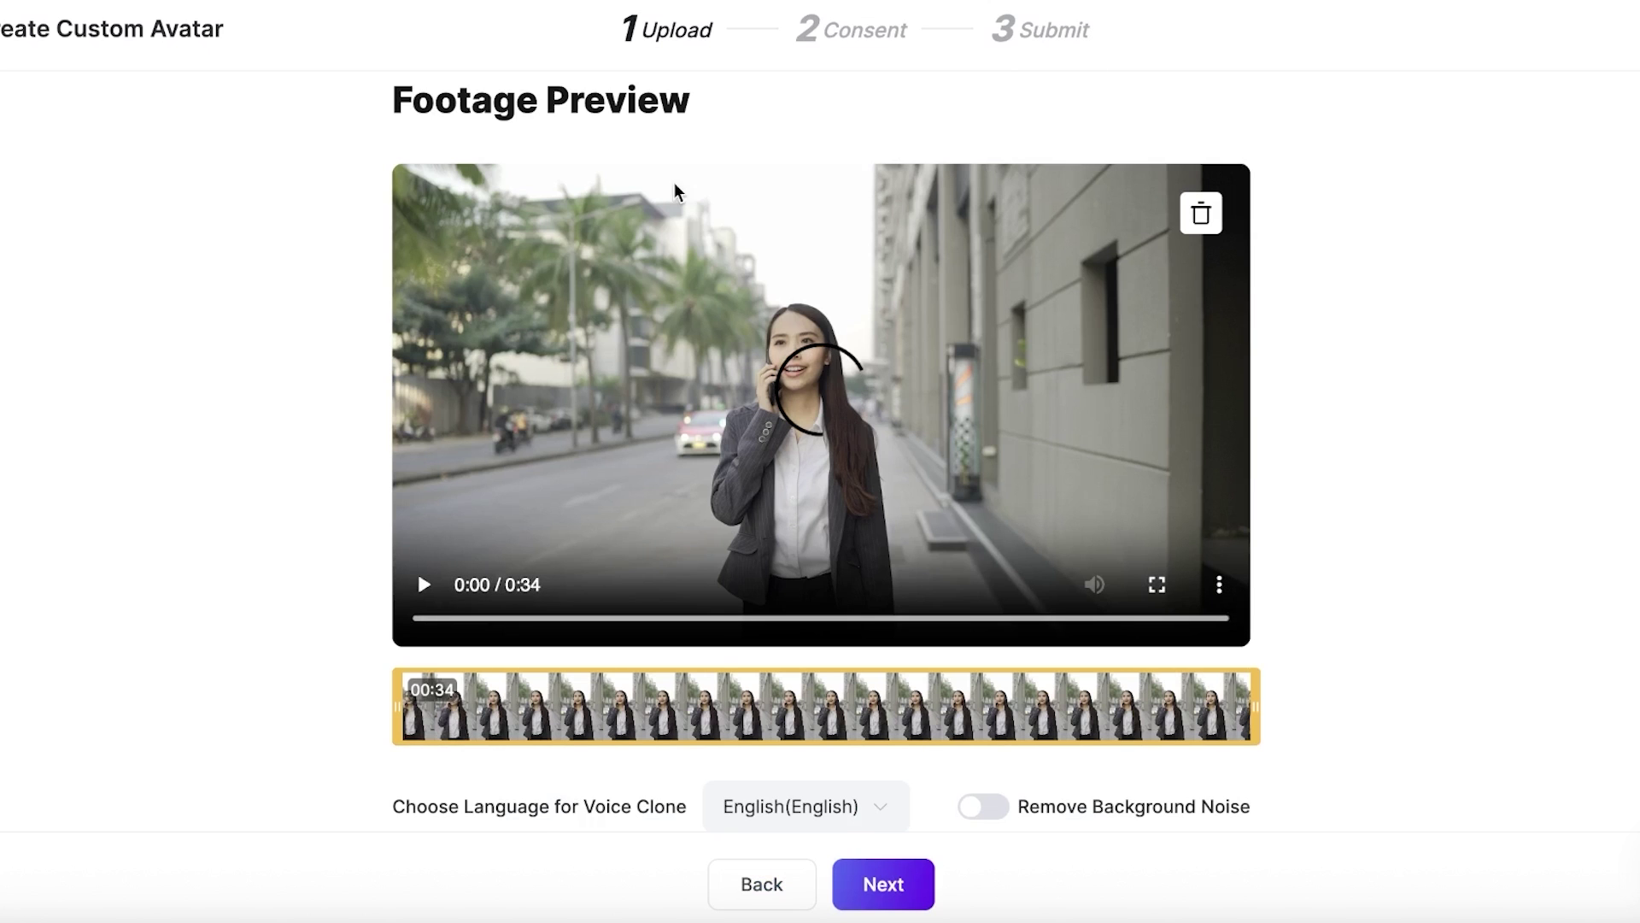
{"action": "left_click", "coordinate": [3, 15]}
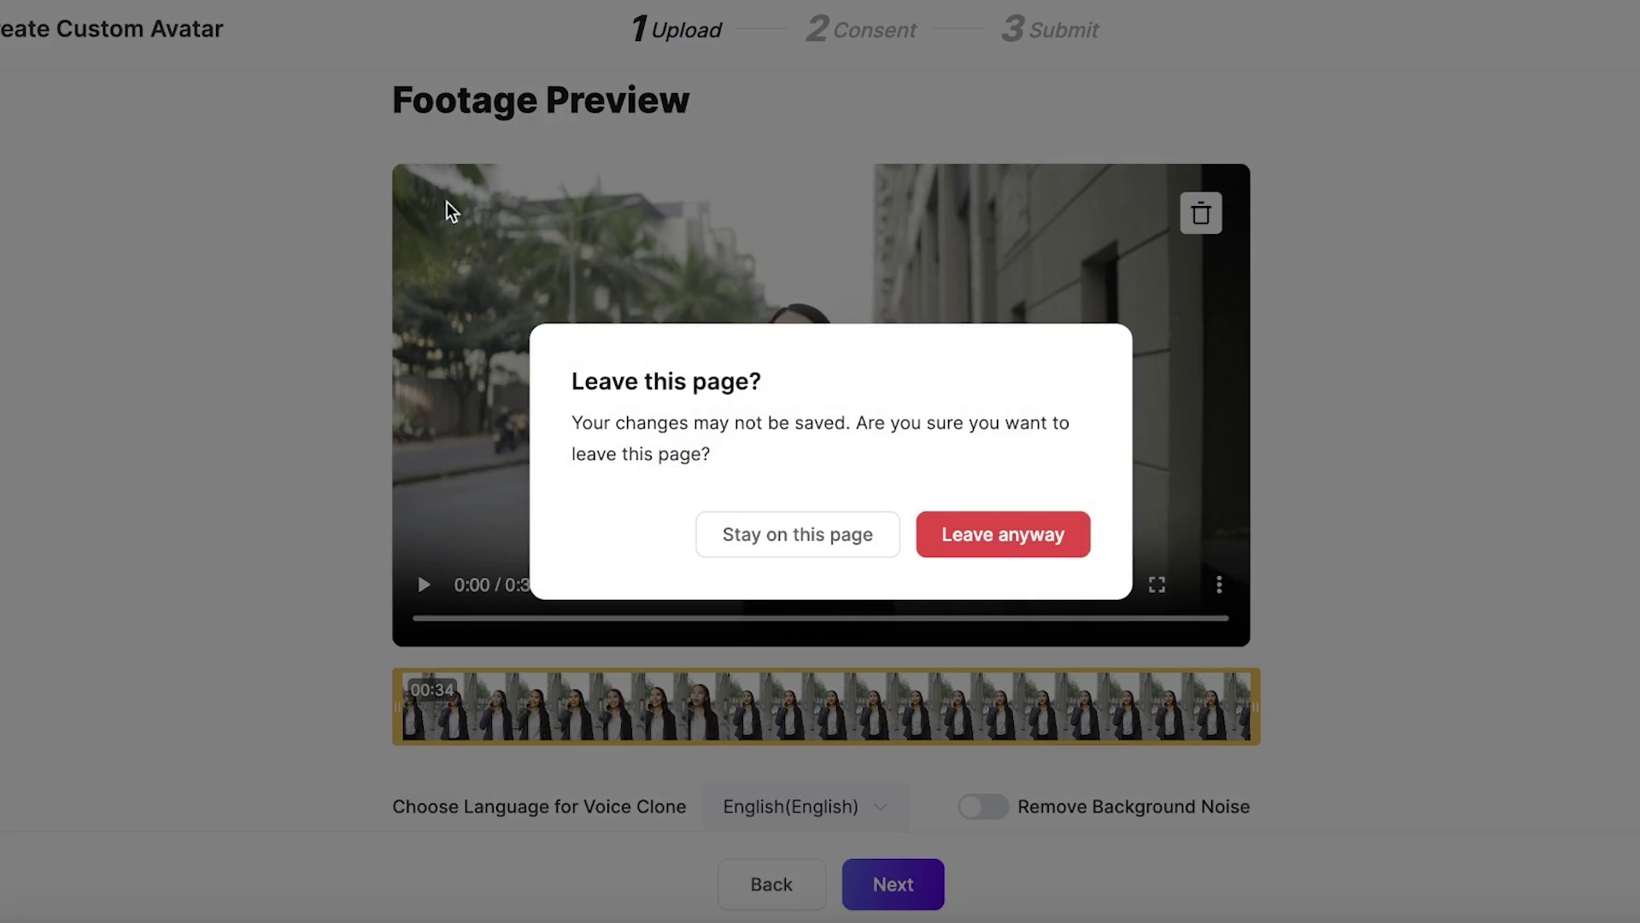
{"action": "left_click", "coordinate": [998, 557]}
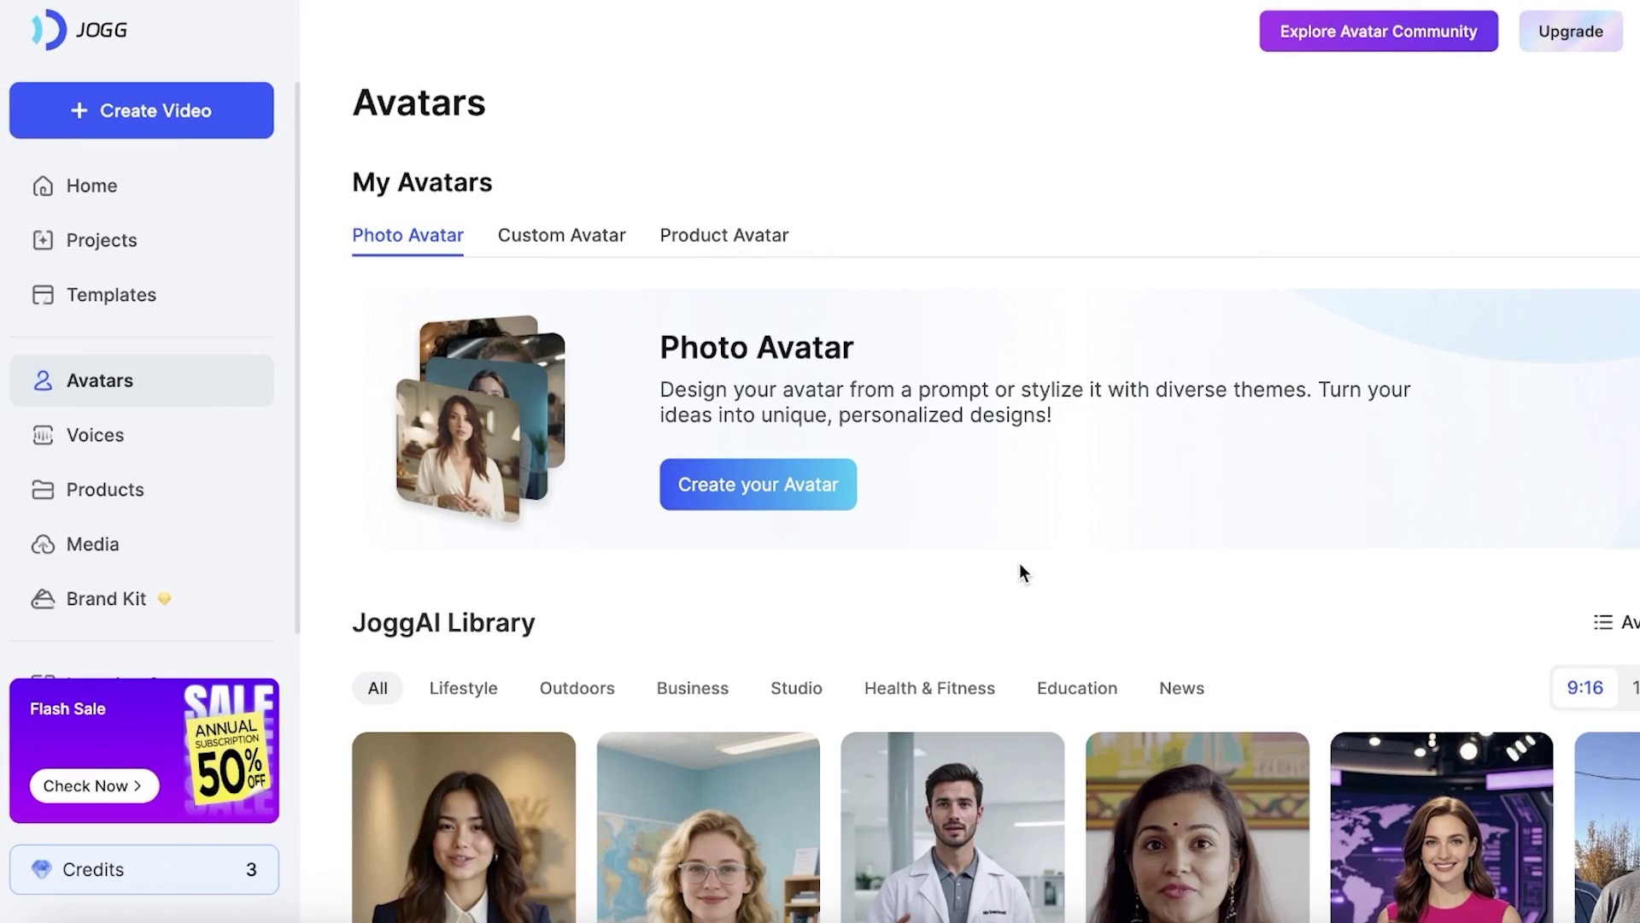
Step: Scroll the Product Avatar section of the JoggAI Library and start a video with Ella Studio
{"action": "scroll", "coordinate": [854, 307], "scroll_direction": "down", "scroll_amount": 3}
{"action": "scroll", "coordinate": [839, 289], "scroll_direction": "up", "scroll_amount": 1}
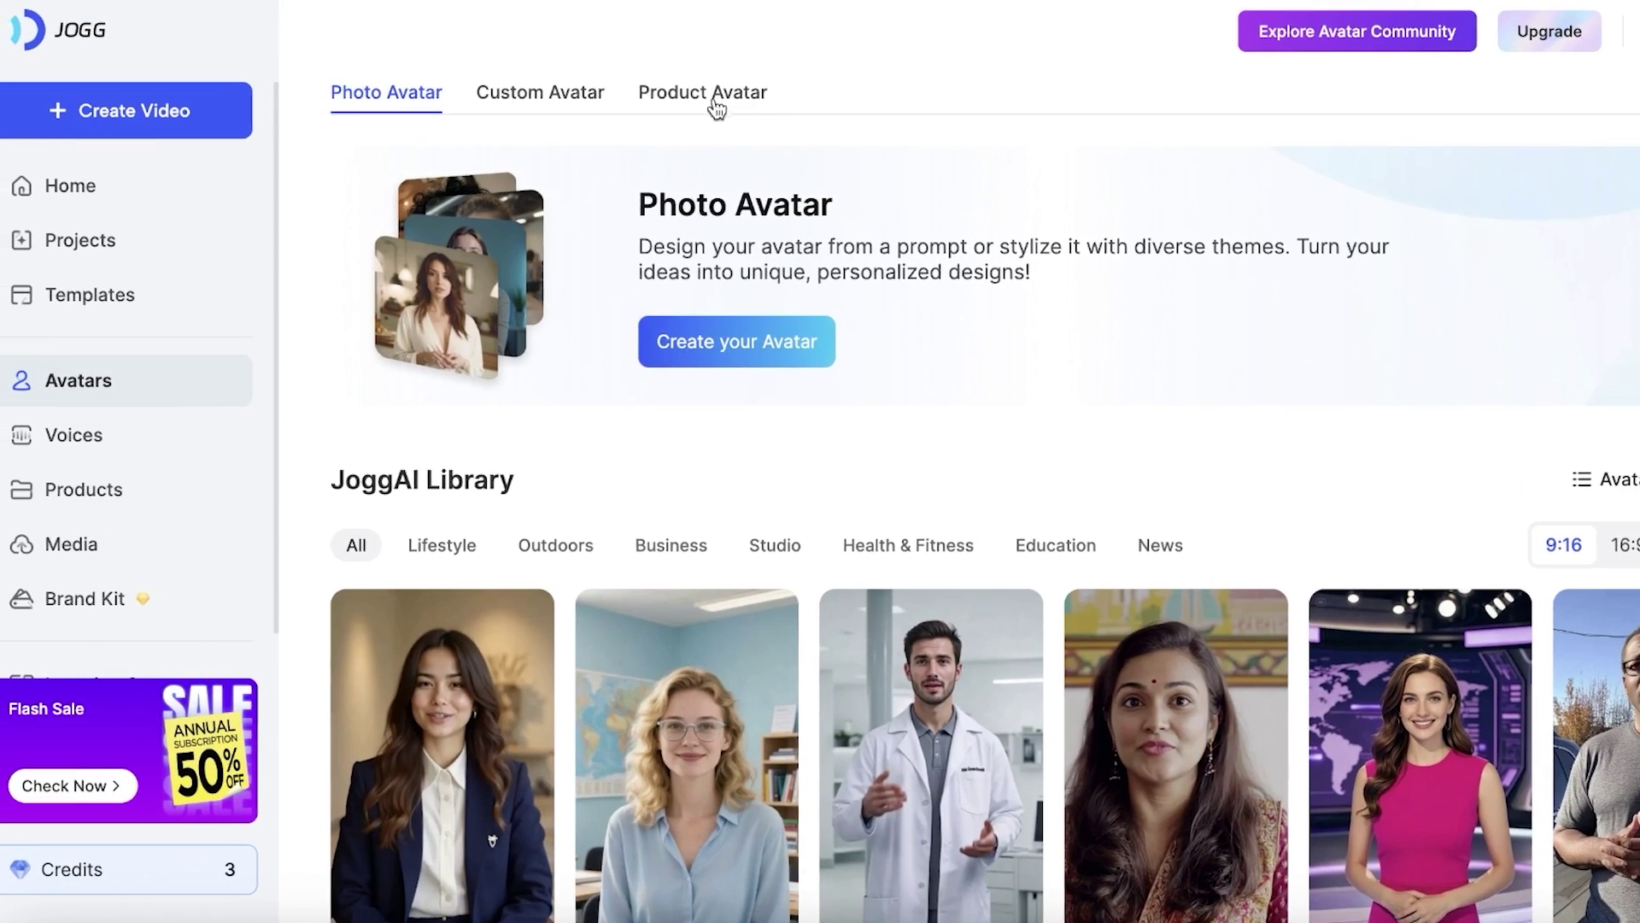
{"action": "left_click", "coordinate": [722, 96]}
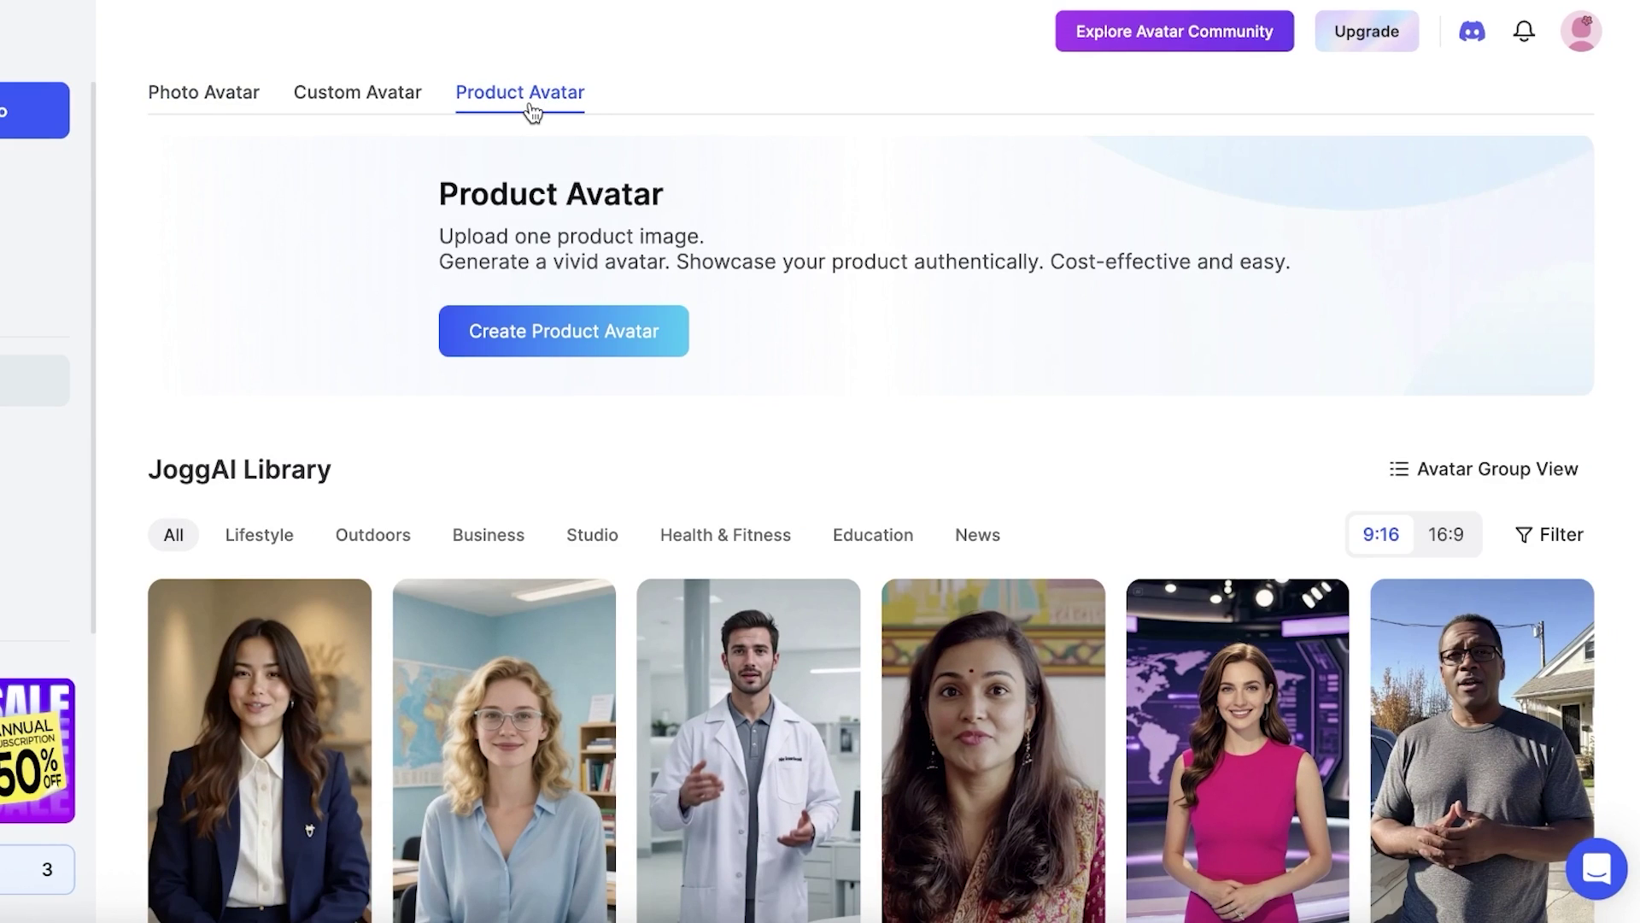
{"action": "scroll", "coordinate": [710, 450], "scroll_direction": "down", "scroll_amount": 3}
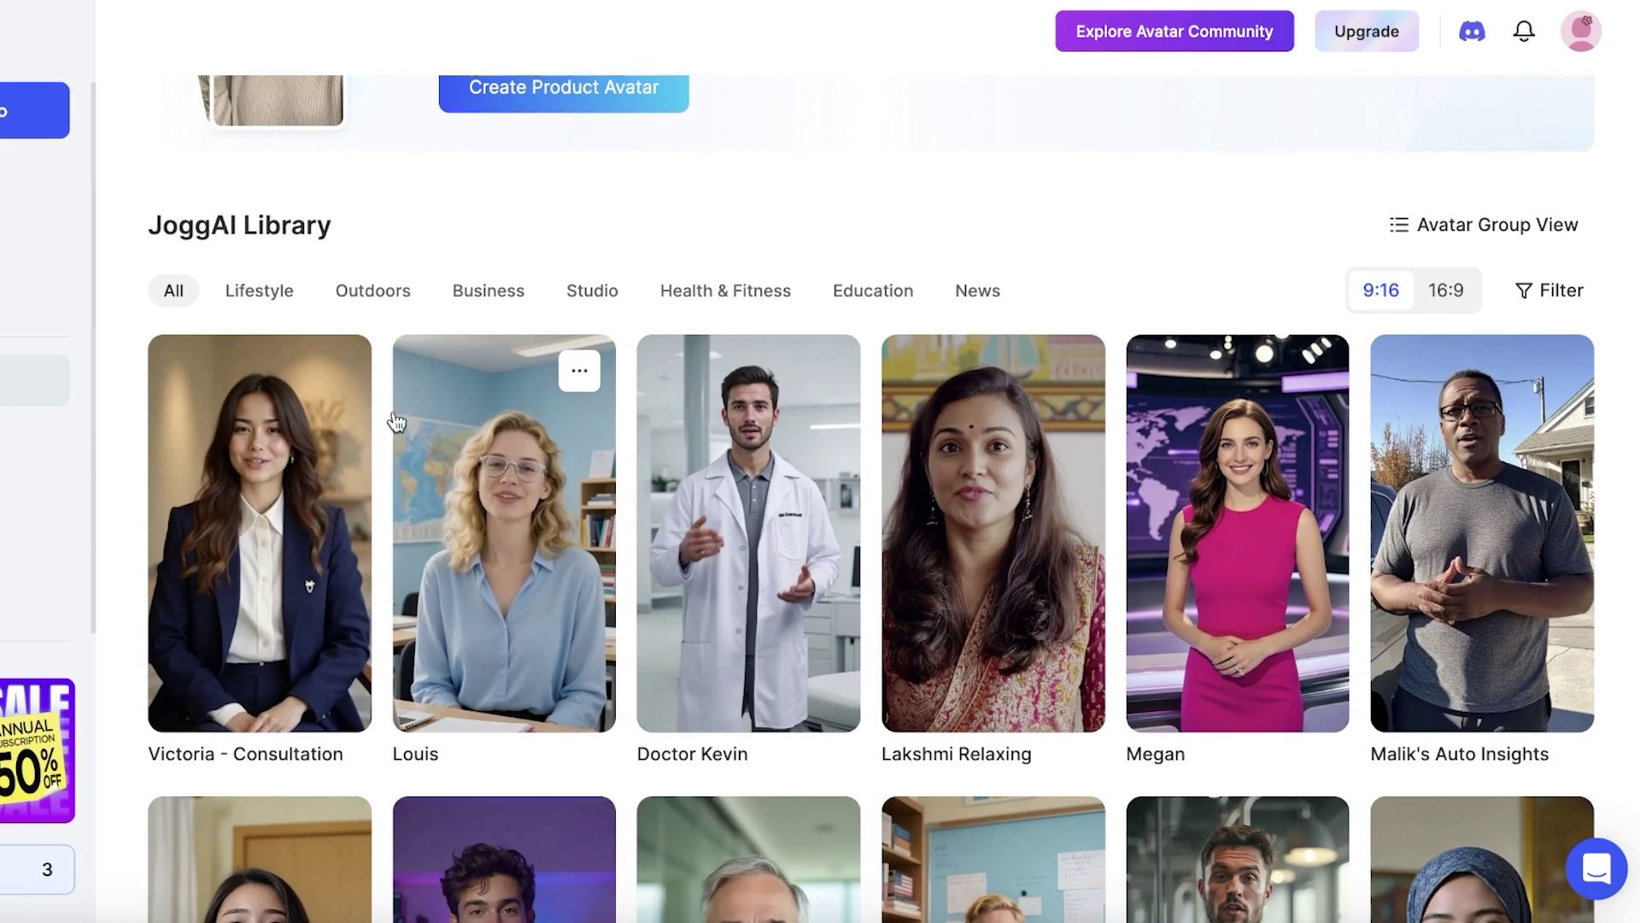
{"action": "scroll", "coordinate": [813, 554], "scroll_direction": "down", "scroll_amount": 14}
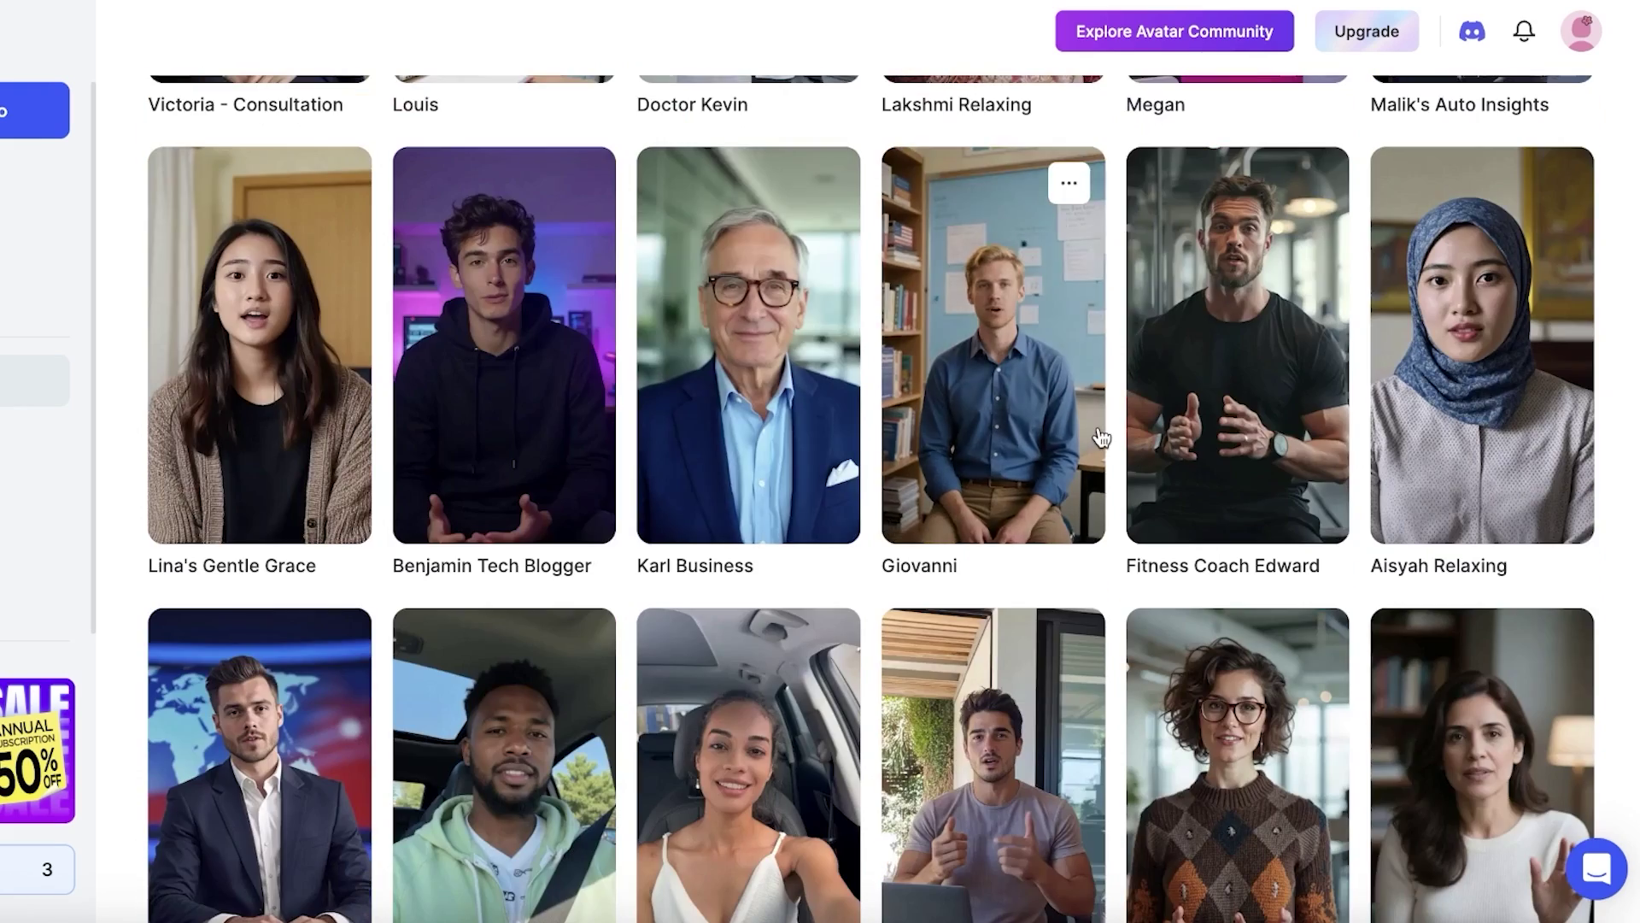
{"action": "scroll", "coordinate": [1150, 398], "scroll_direction": "down", "scroll_amount": 5}
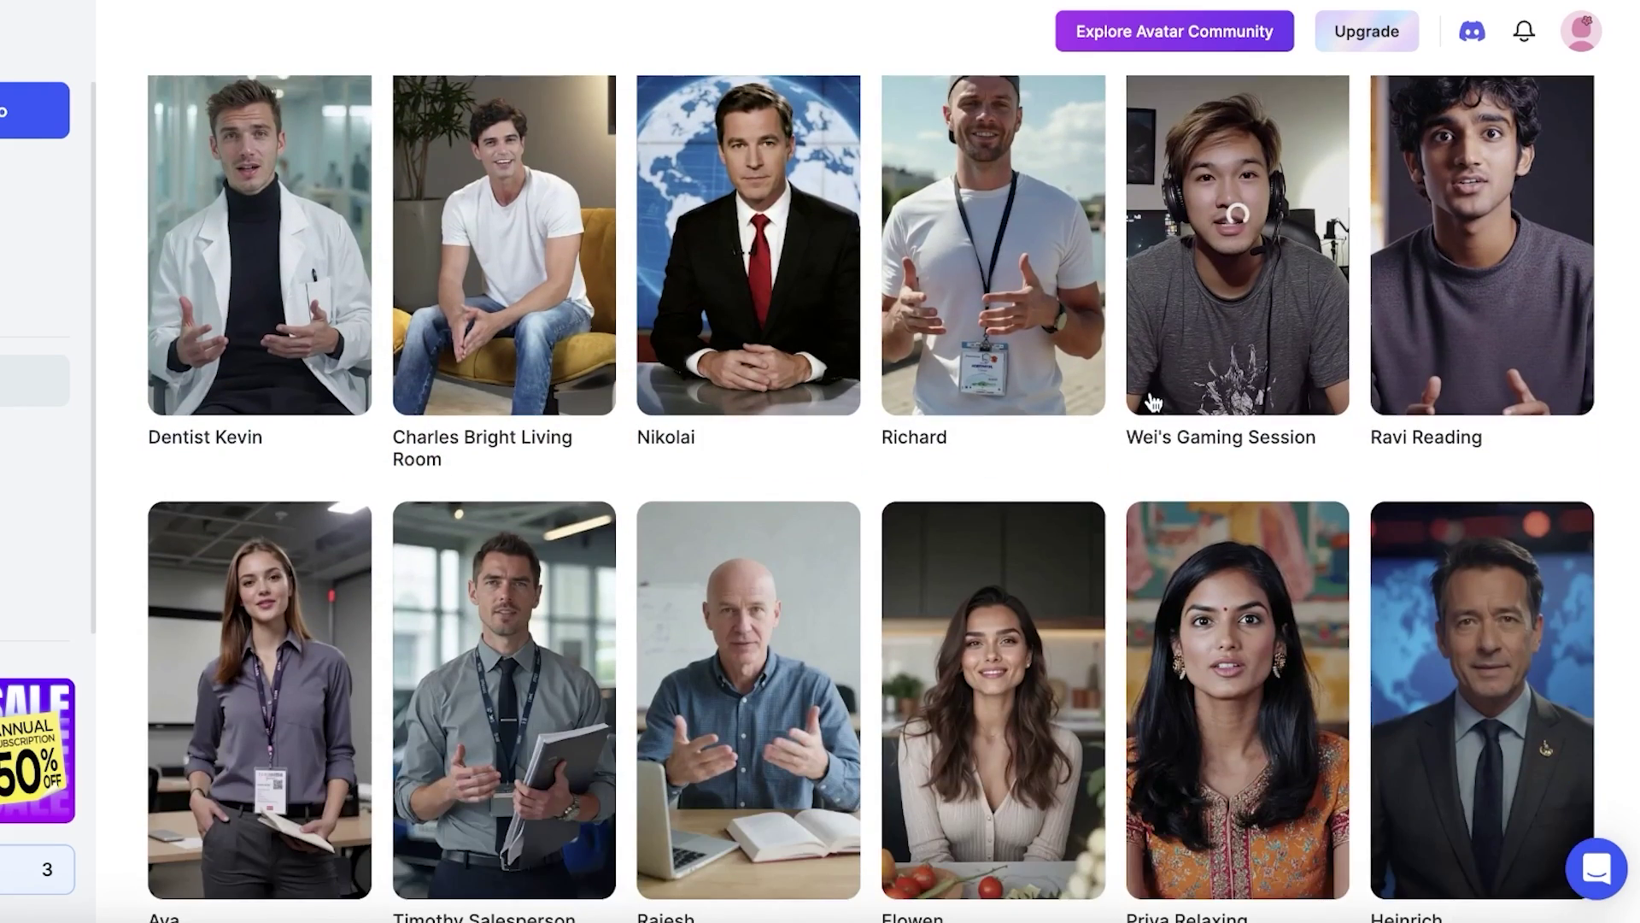
{"action": "scroll", "coordinate": [1115, 582], "scroll_direction": "down", "scroll_amount": 5}
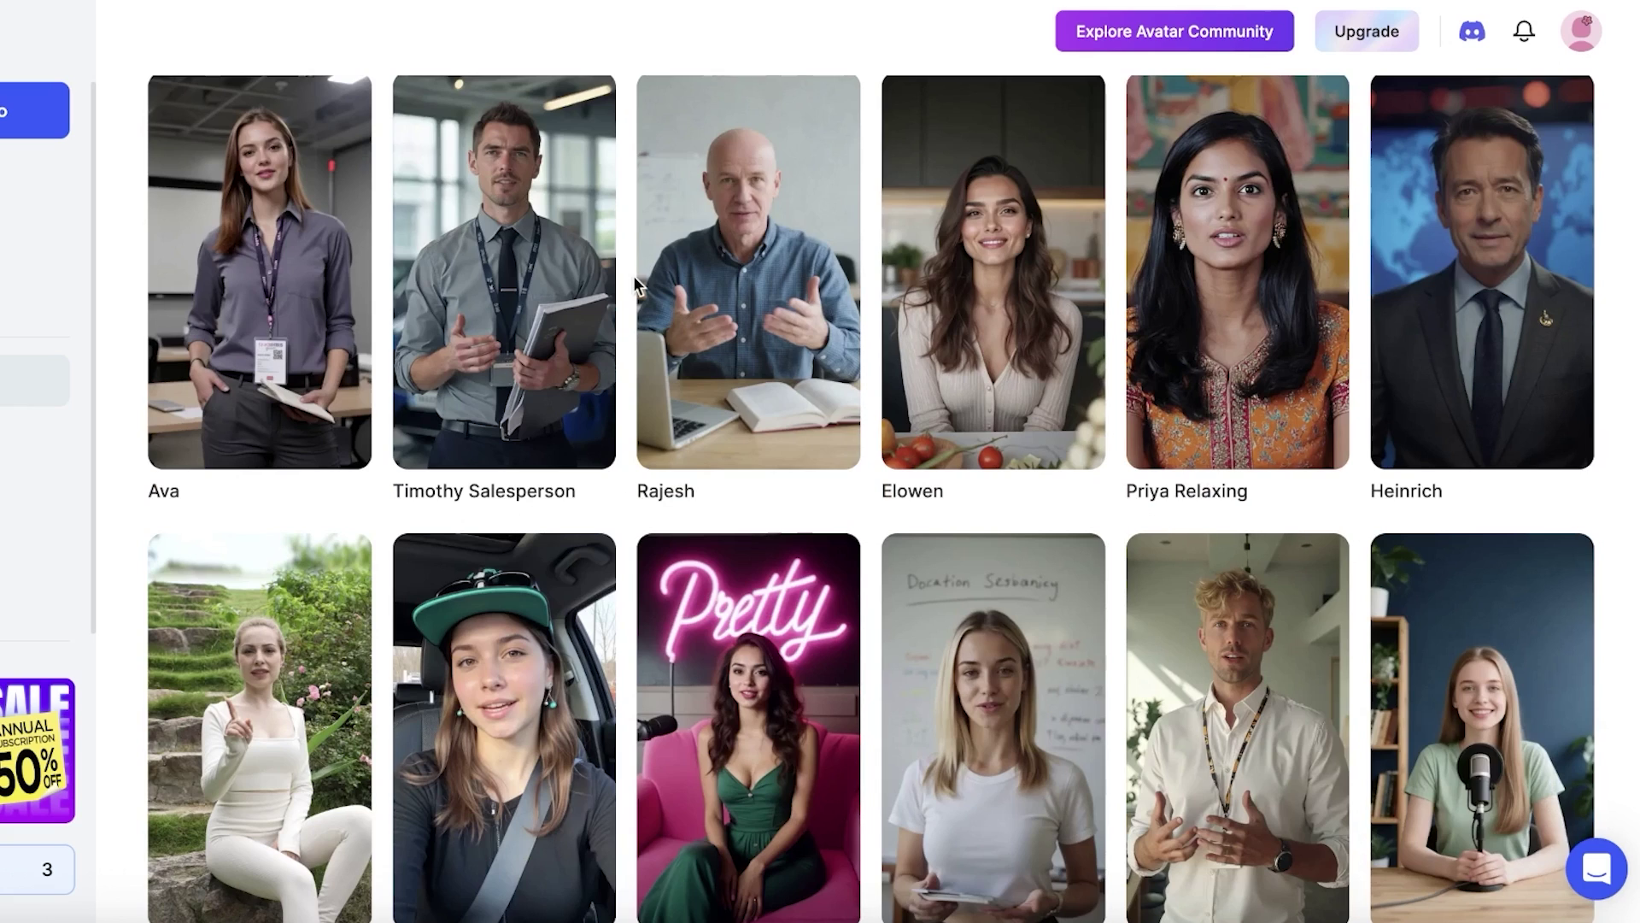
{"action": "scroll", "coordinate": [780, 461], "scroll_direction": "down", "scroll_amount": 3}
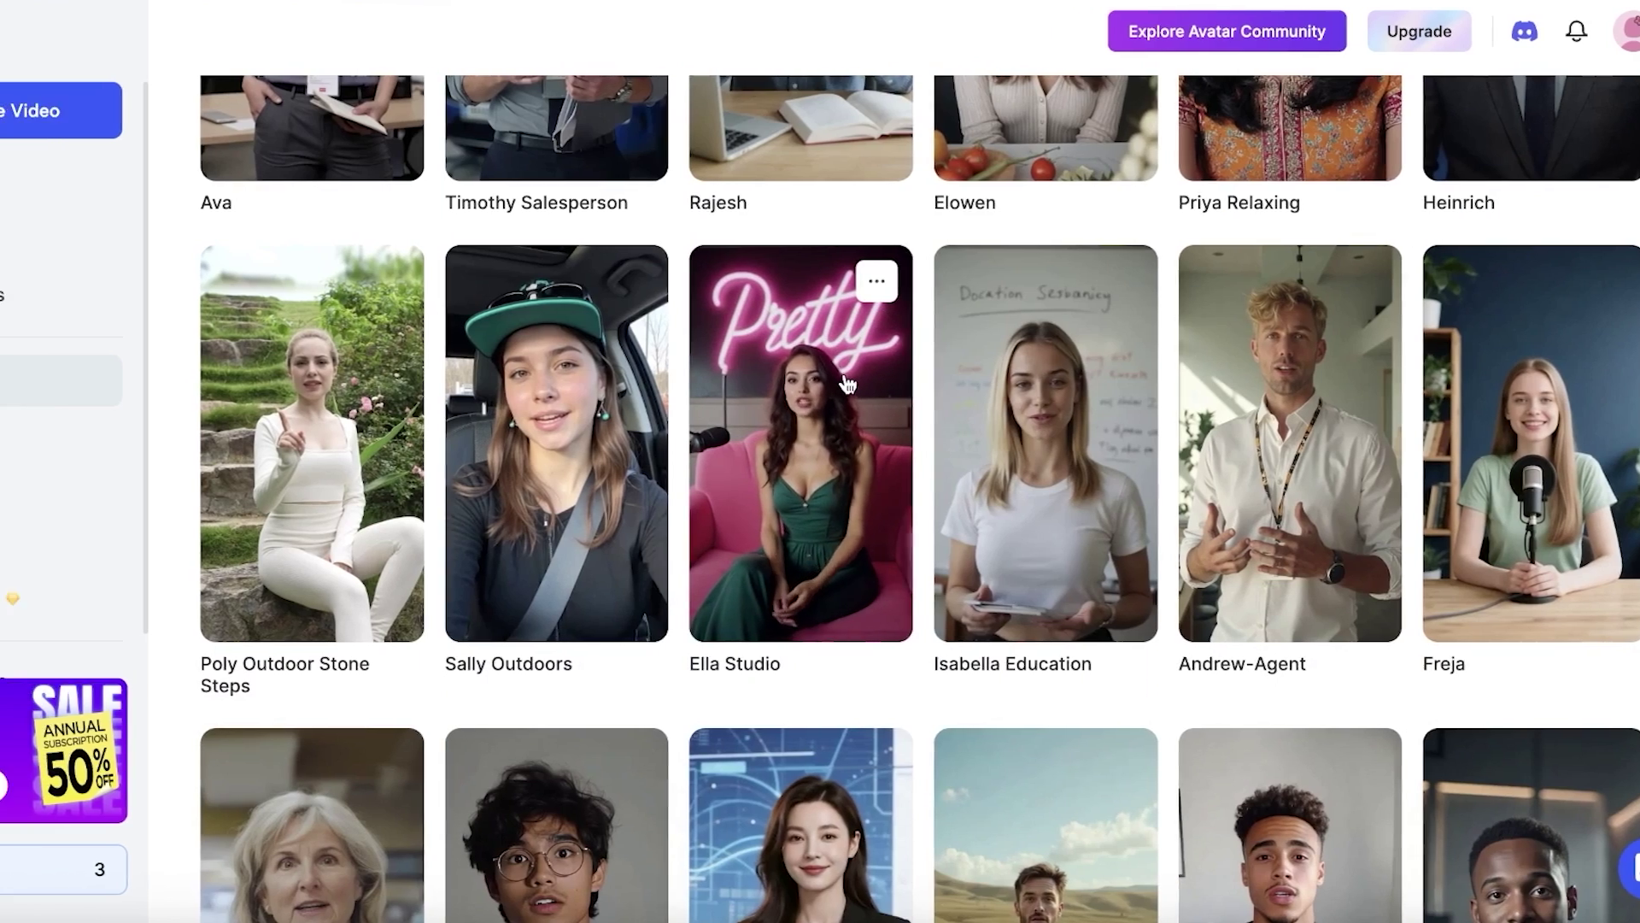
{"action": "left_click", "coordinate": [782, 343]}
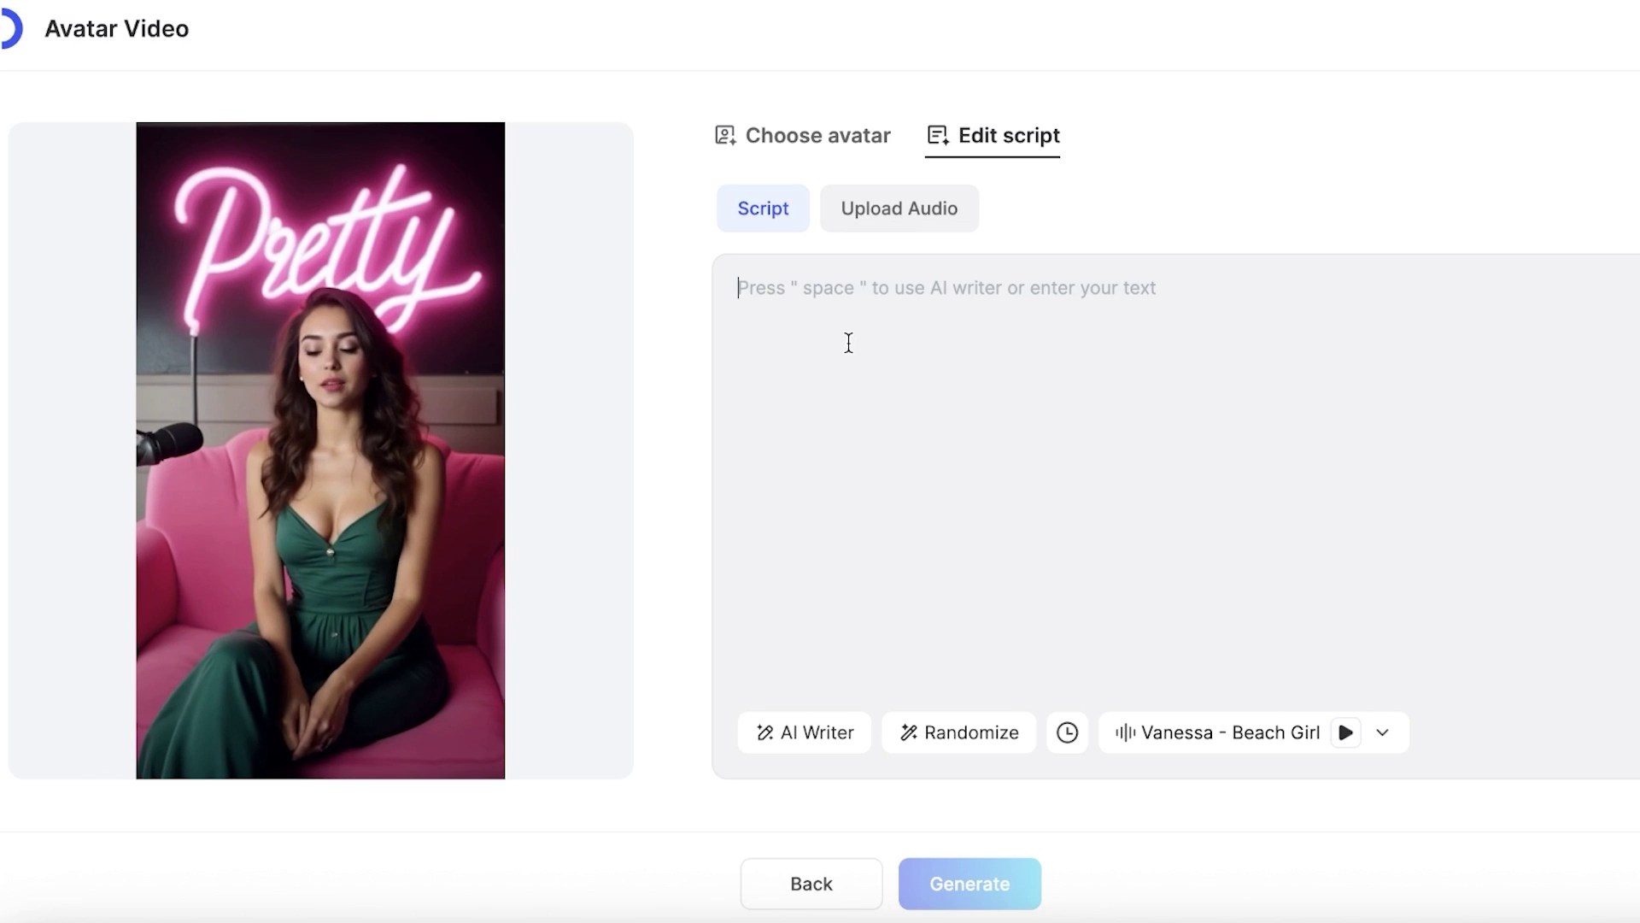
Step: Write the Pretty Mean Girls Podcast intro about bad parking, then open the AI Voices library
{"action": "type", "text": "A"}
{"action": "key", "text": "BackSpace"}
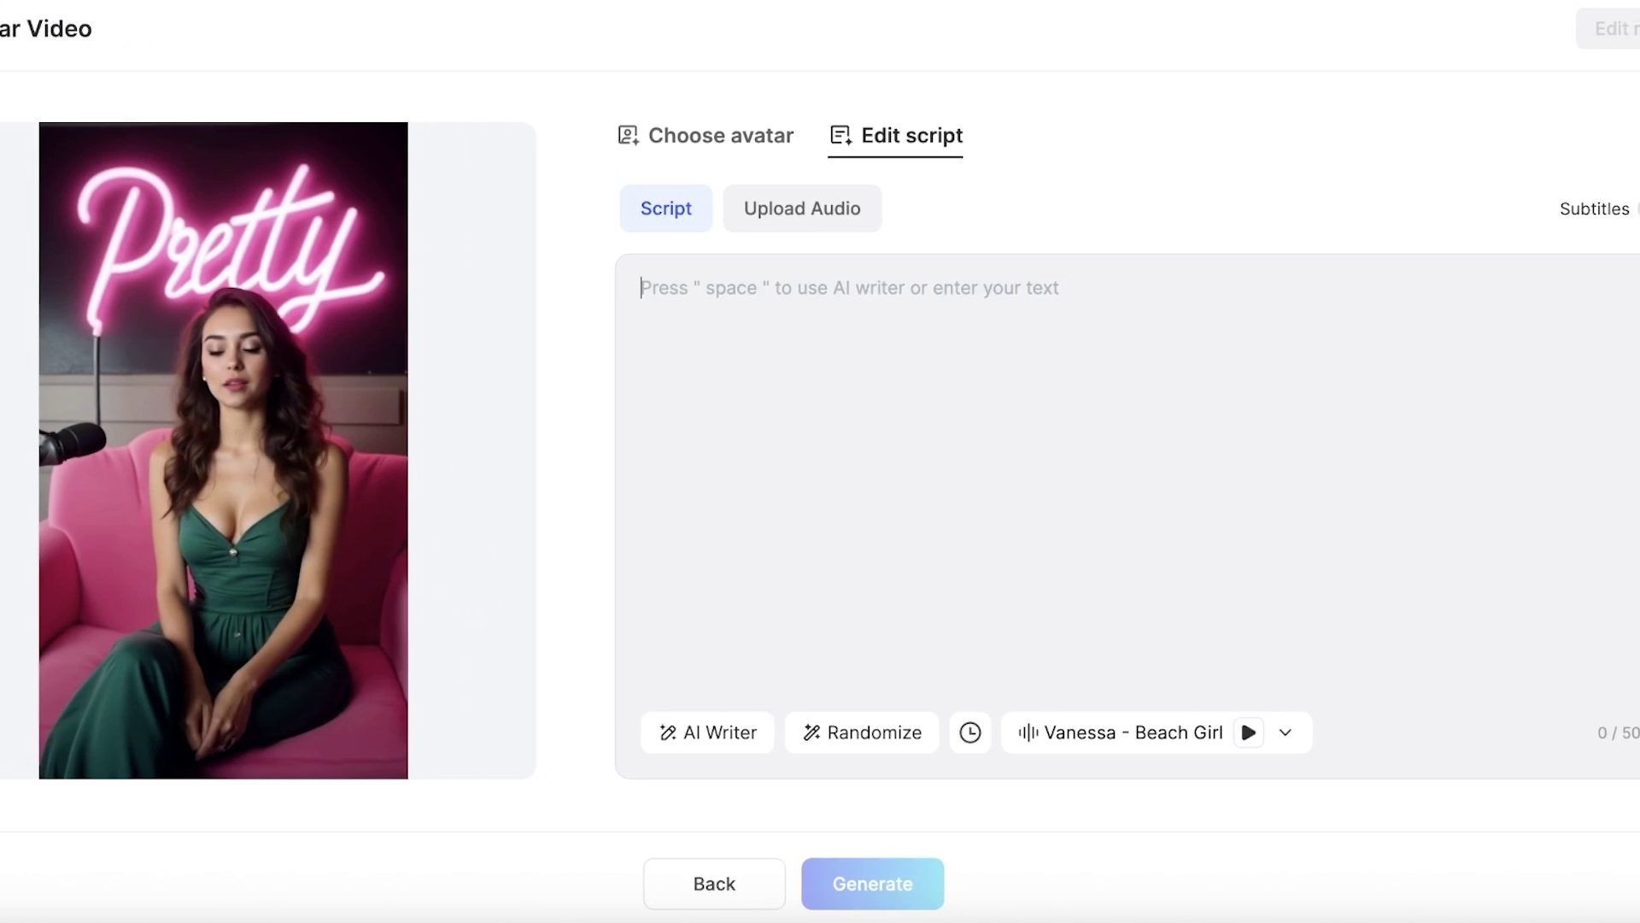
{"action": "type", "text": "Hey, W"}
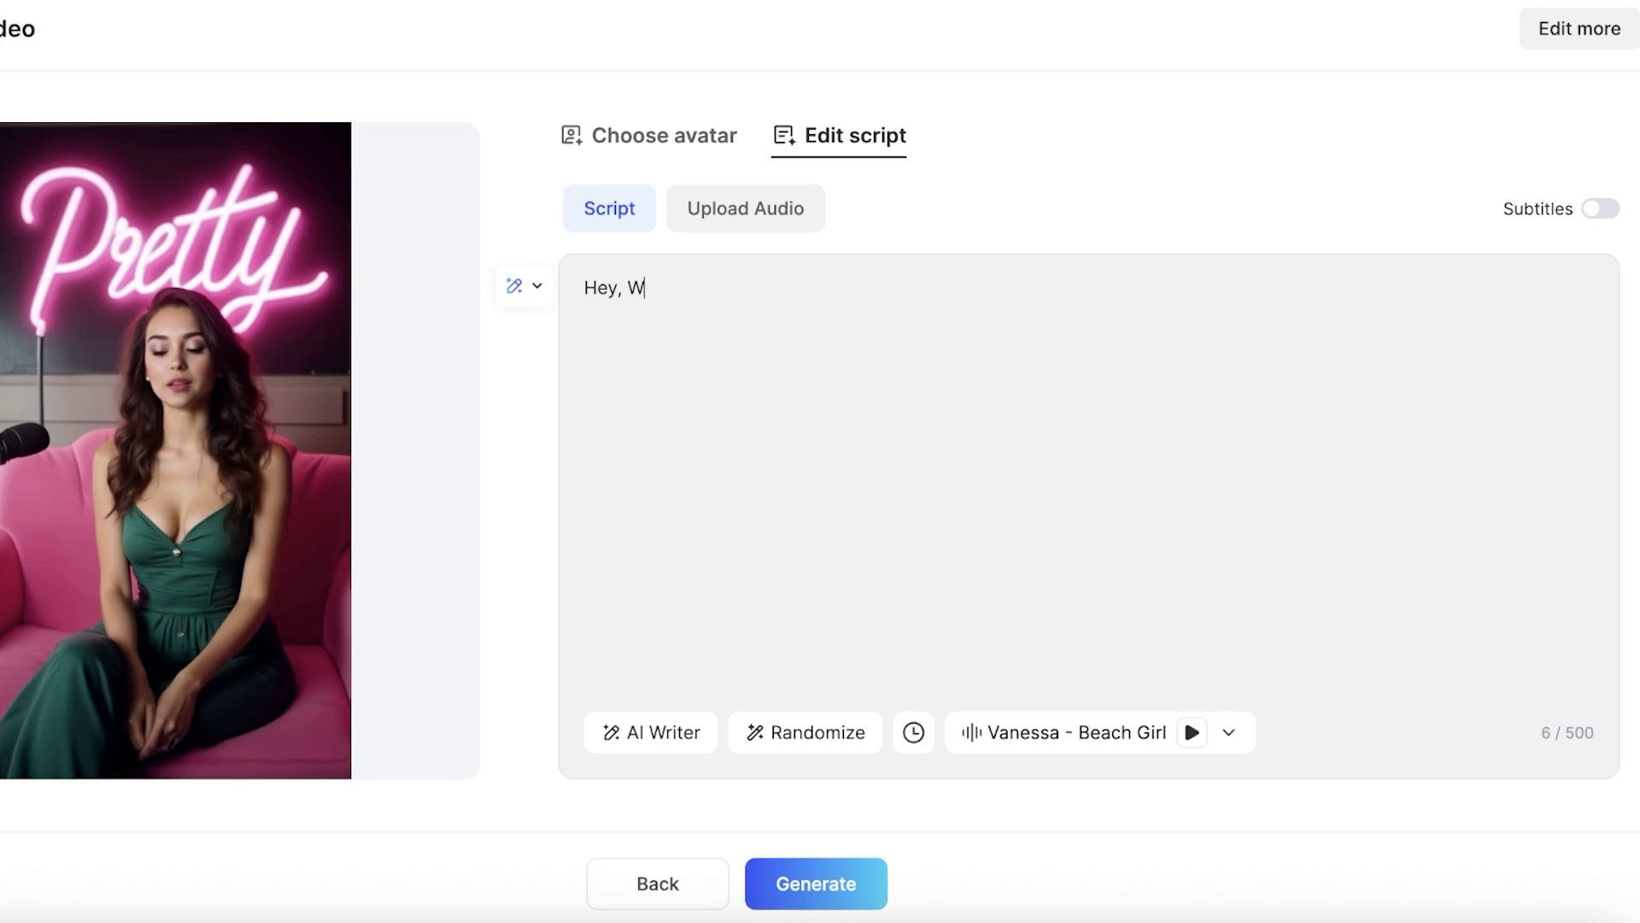
{"action": "type", "text": "elcometto the Pretty Mean Gi"}
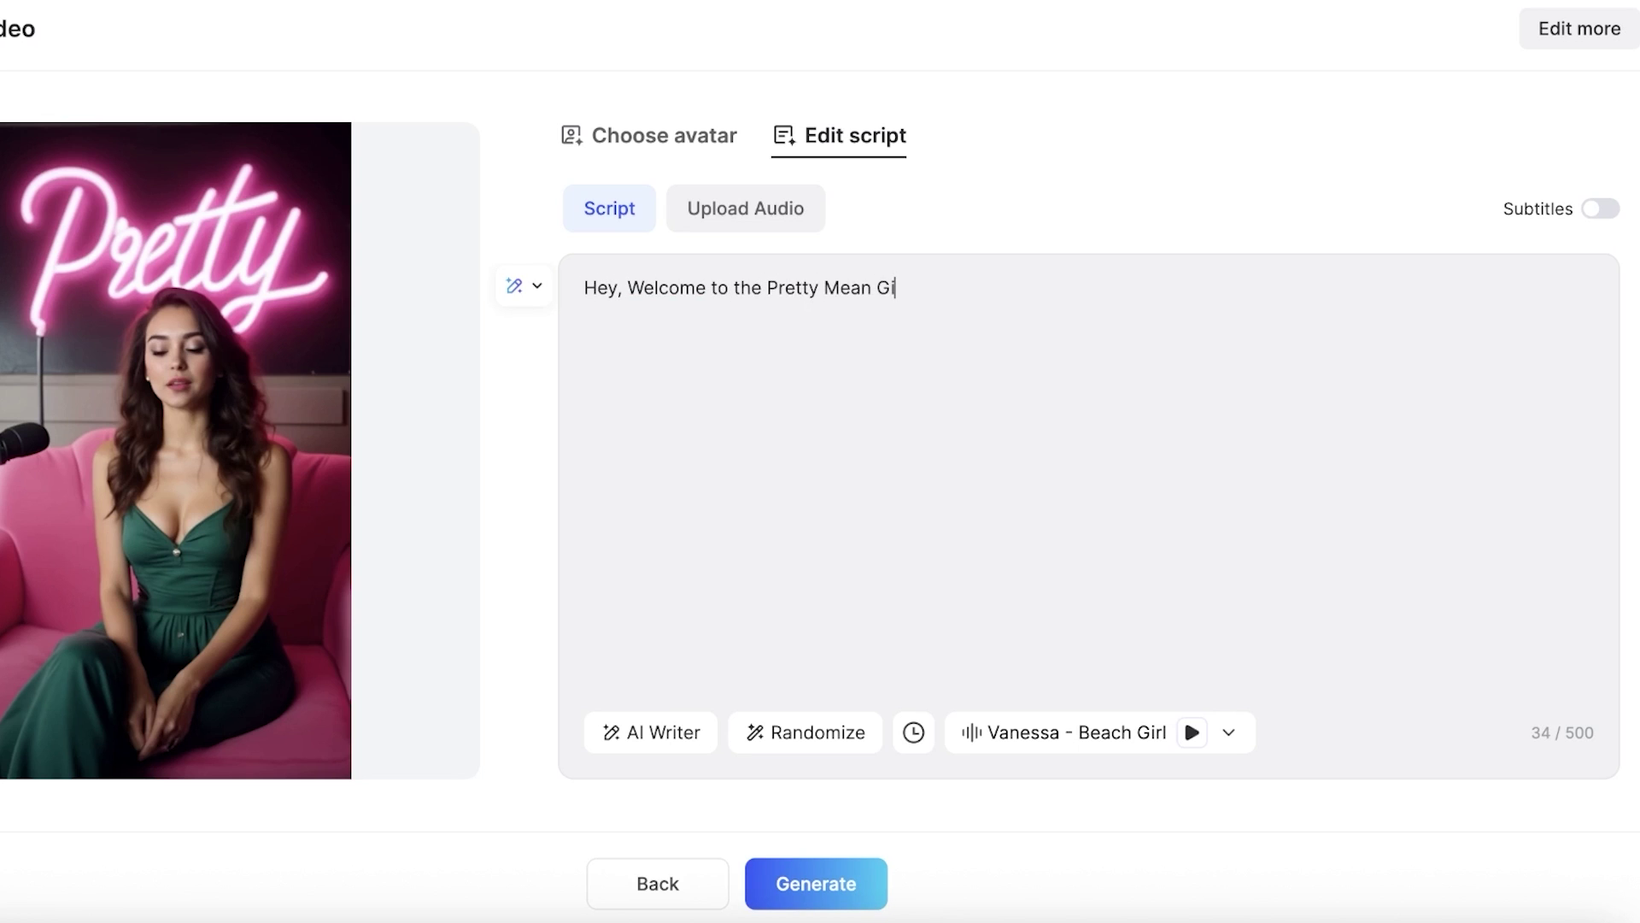
{"action": "type", "text": "rls Podcast today"}
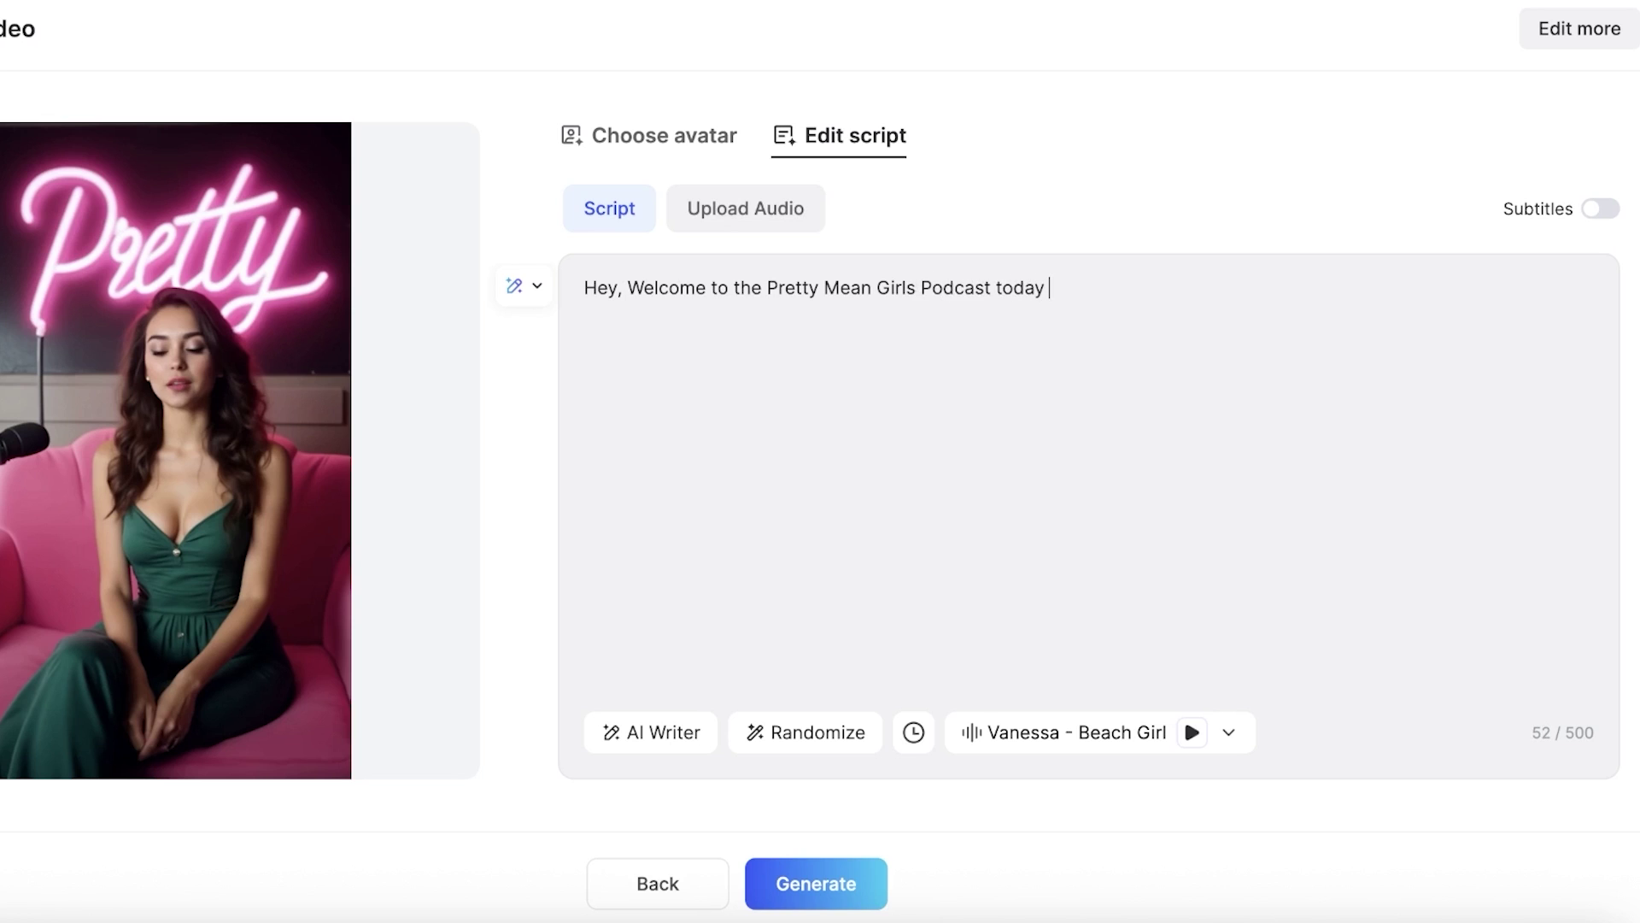
{"action": "type", "text": " imm go"}
{"action": "key", "text": "BackSpace"}
{"action": "key", "text": "BackSpace"}
{"action": "key", "text": "BackSpace"}
{"action": "key", "text": "BackSpace"}
{"action": "type", "text": "gonna be talking about how"}
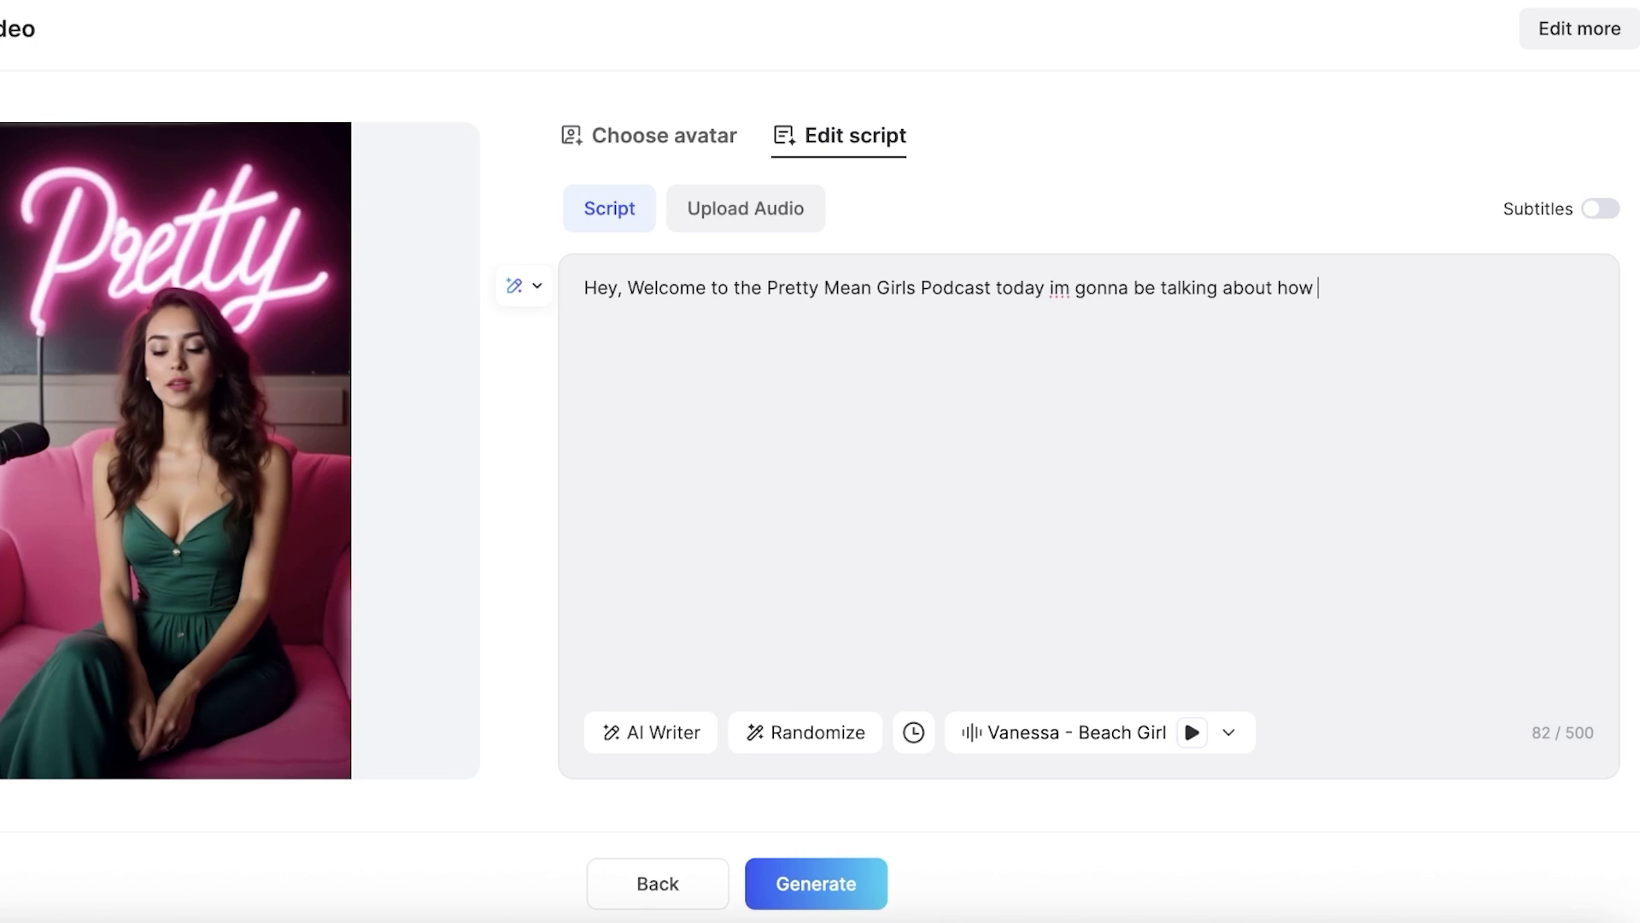
{"action": "type", "text": " bad parking is"}
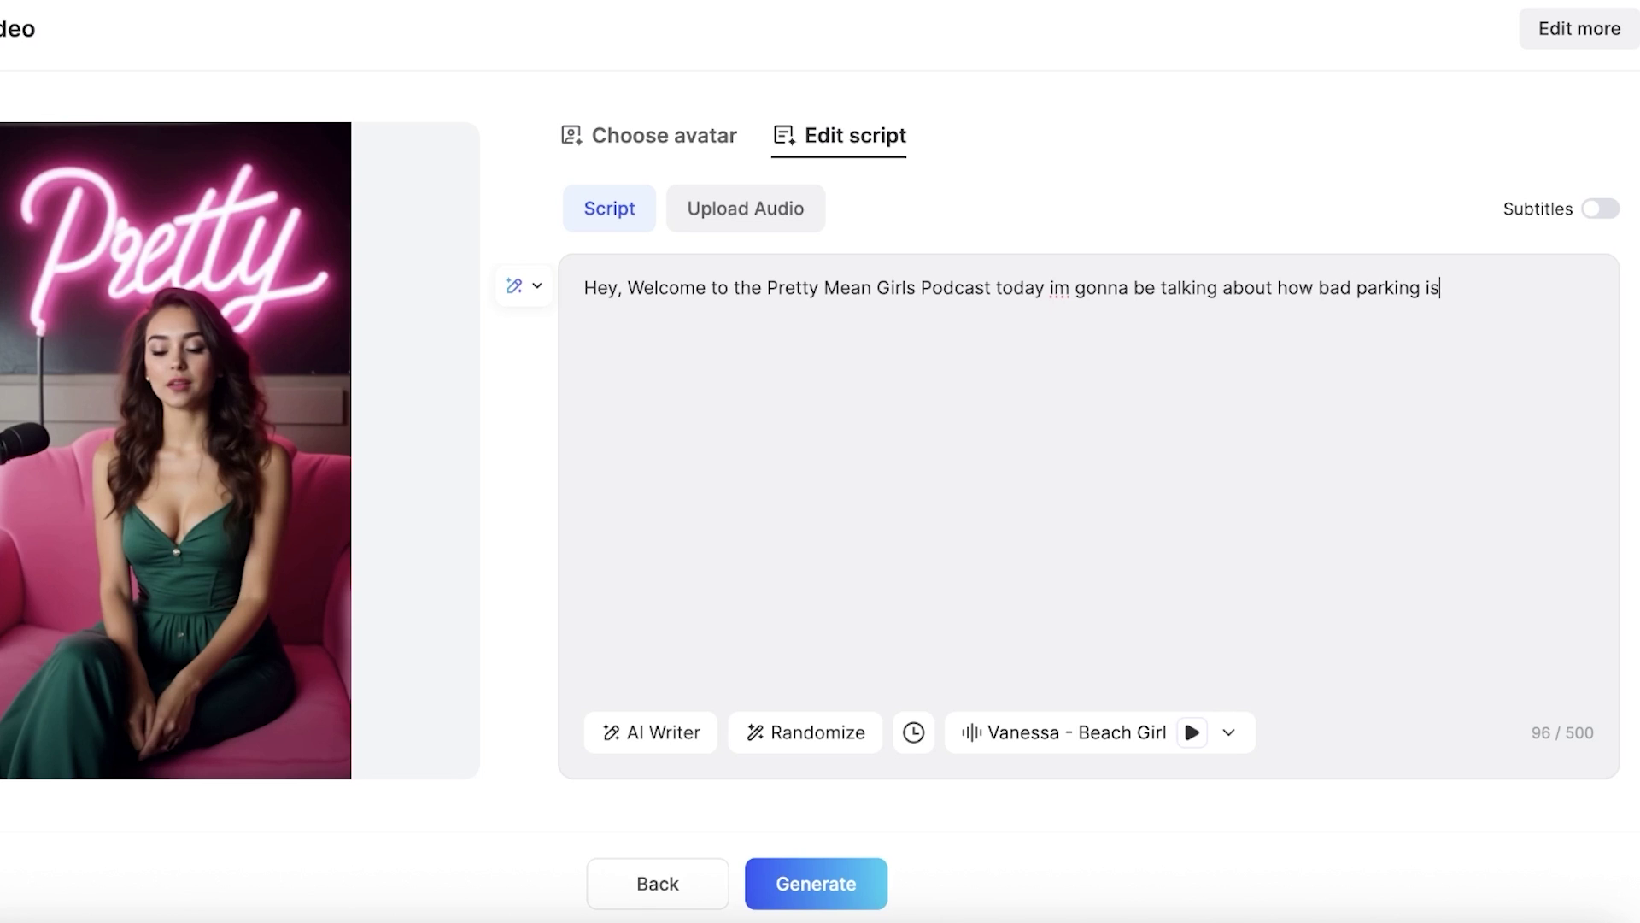
{"action": "left_click", "coordinate": [1122, 733]}
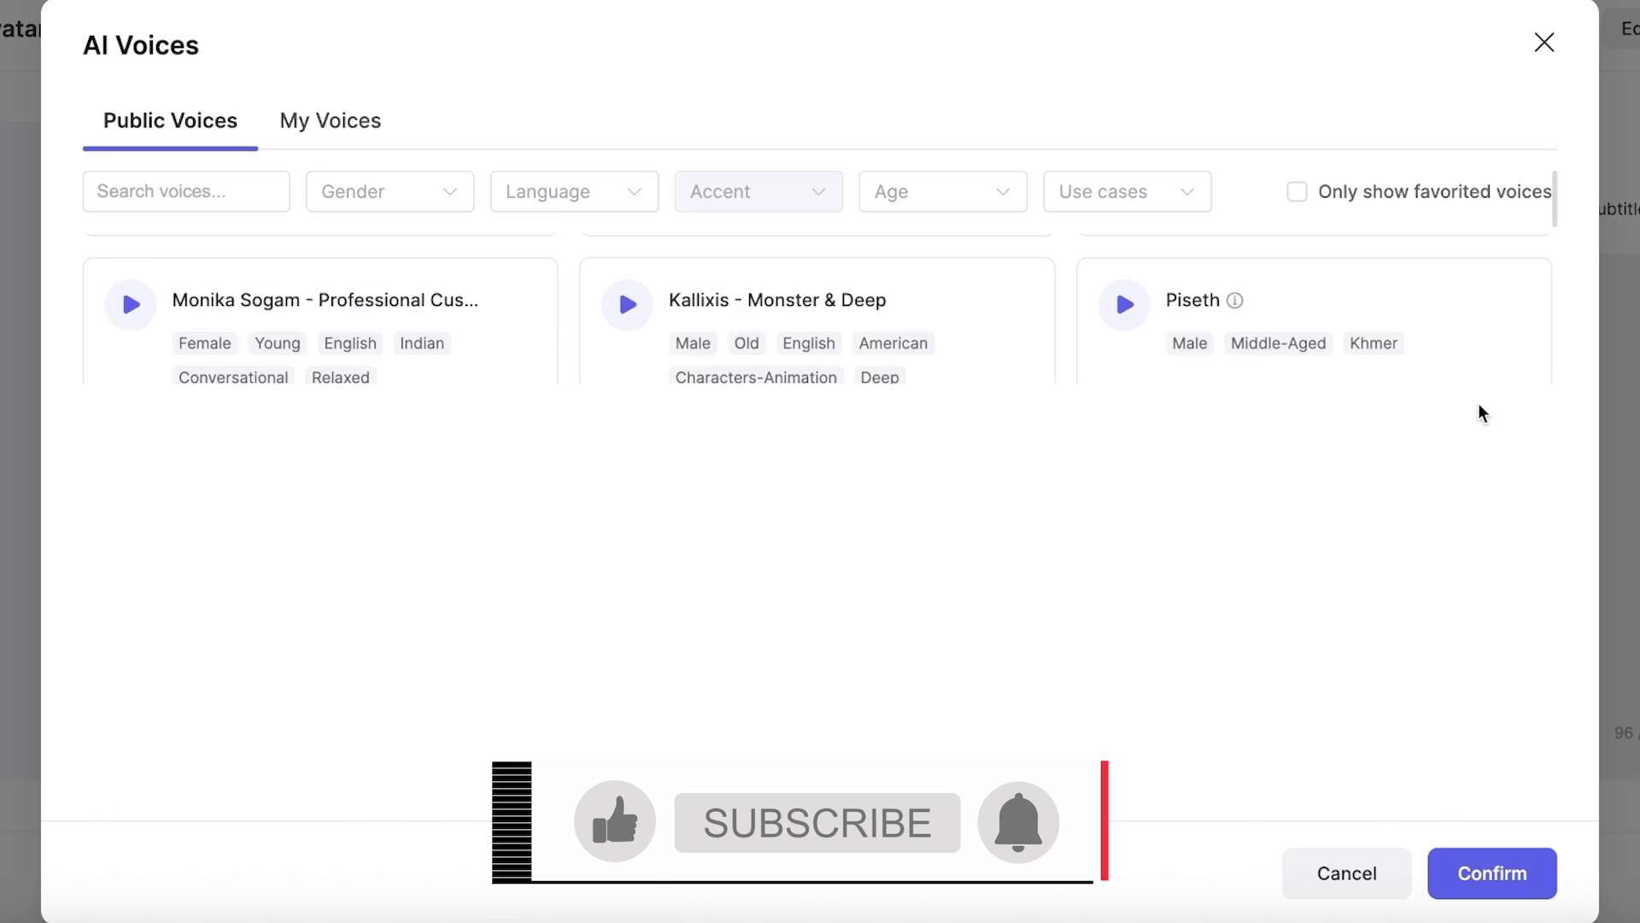
Step: Try the AI Voices search and age filter, then close it keeping Vanessa - Beach Girl
{"action": "left_click", "coordinate": [216, 196]}
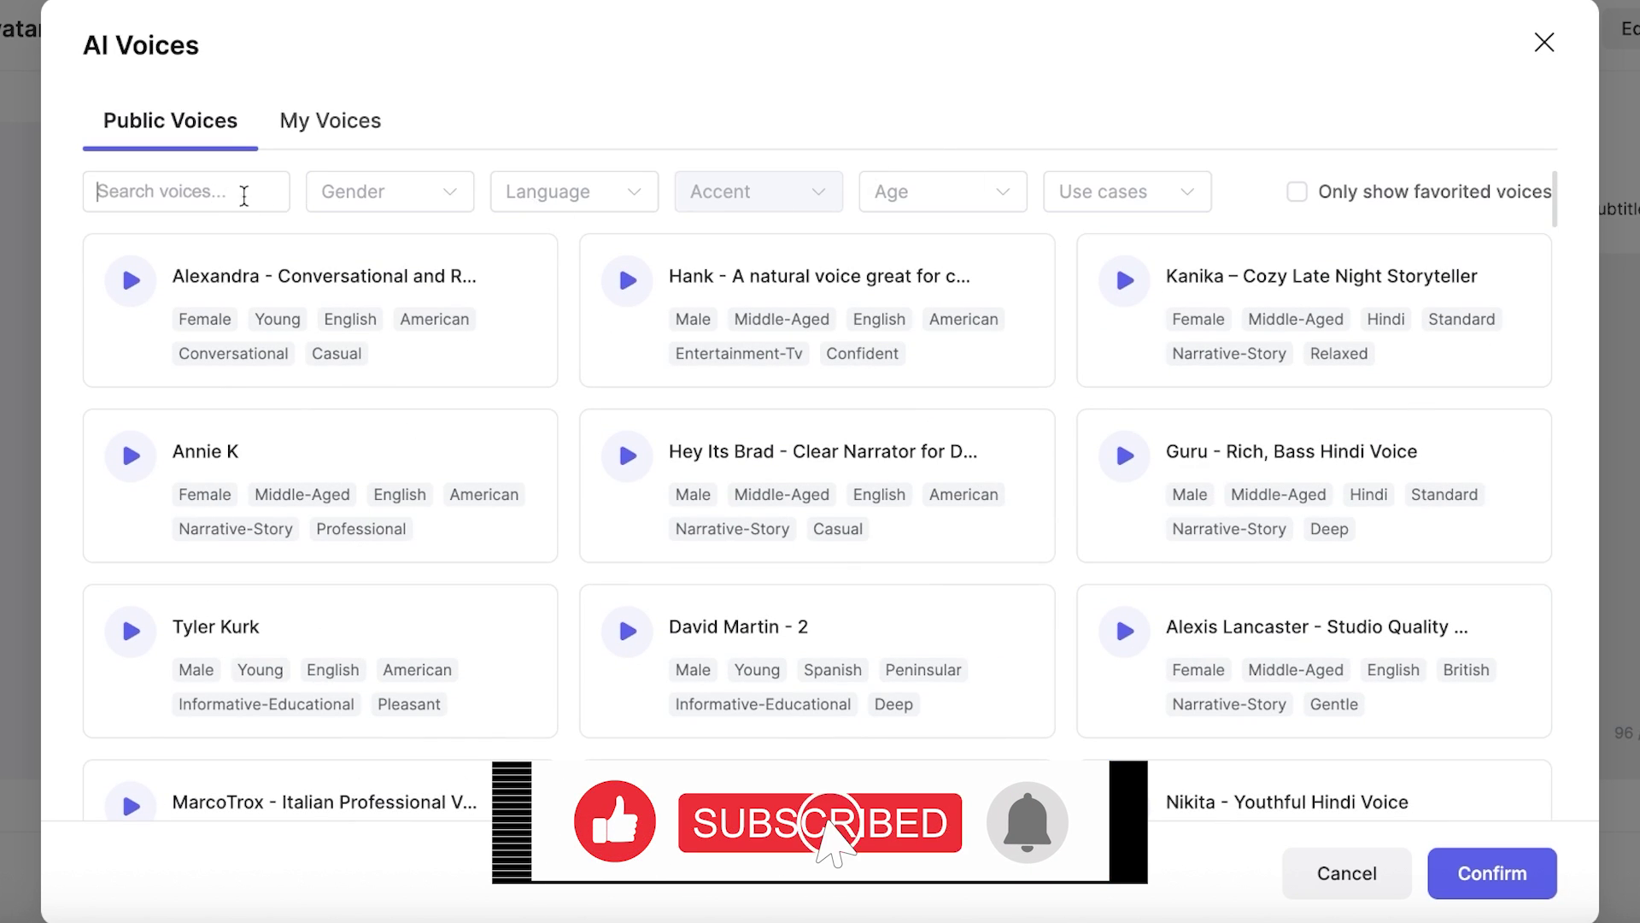
{"action": "left_click", "coordinate": [909, 191]}
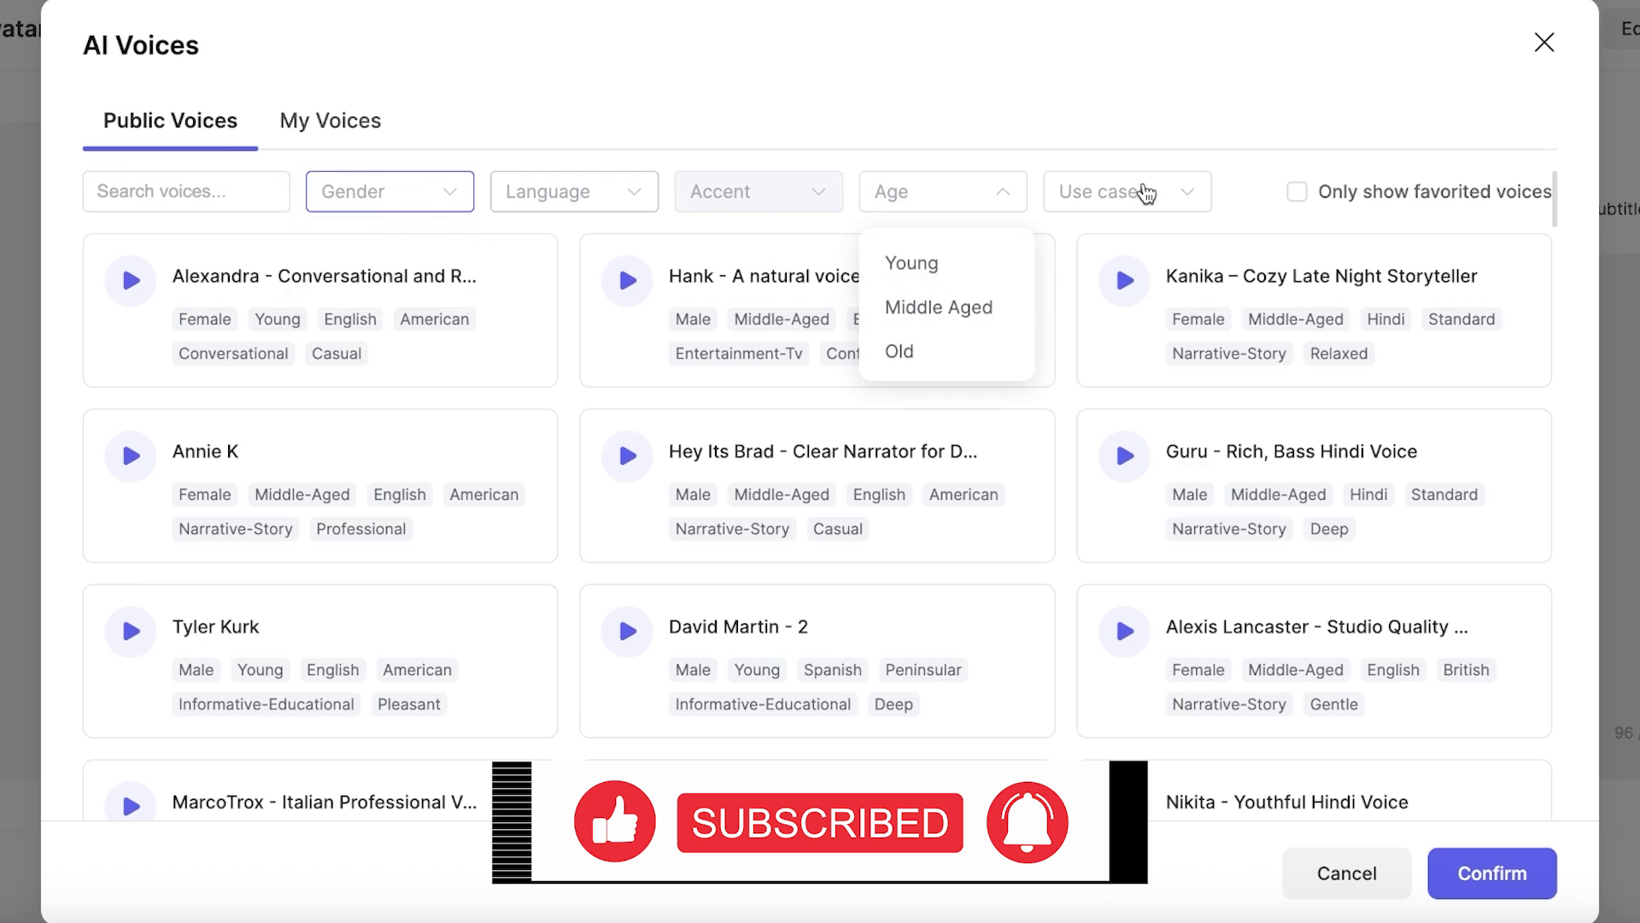
{"action": "left_click", "coordinate": [986, 538]}
{"action": "left_click", "coordinate": [1537, 41]}
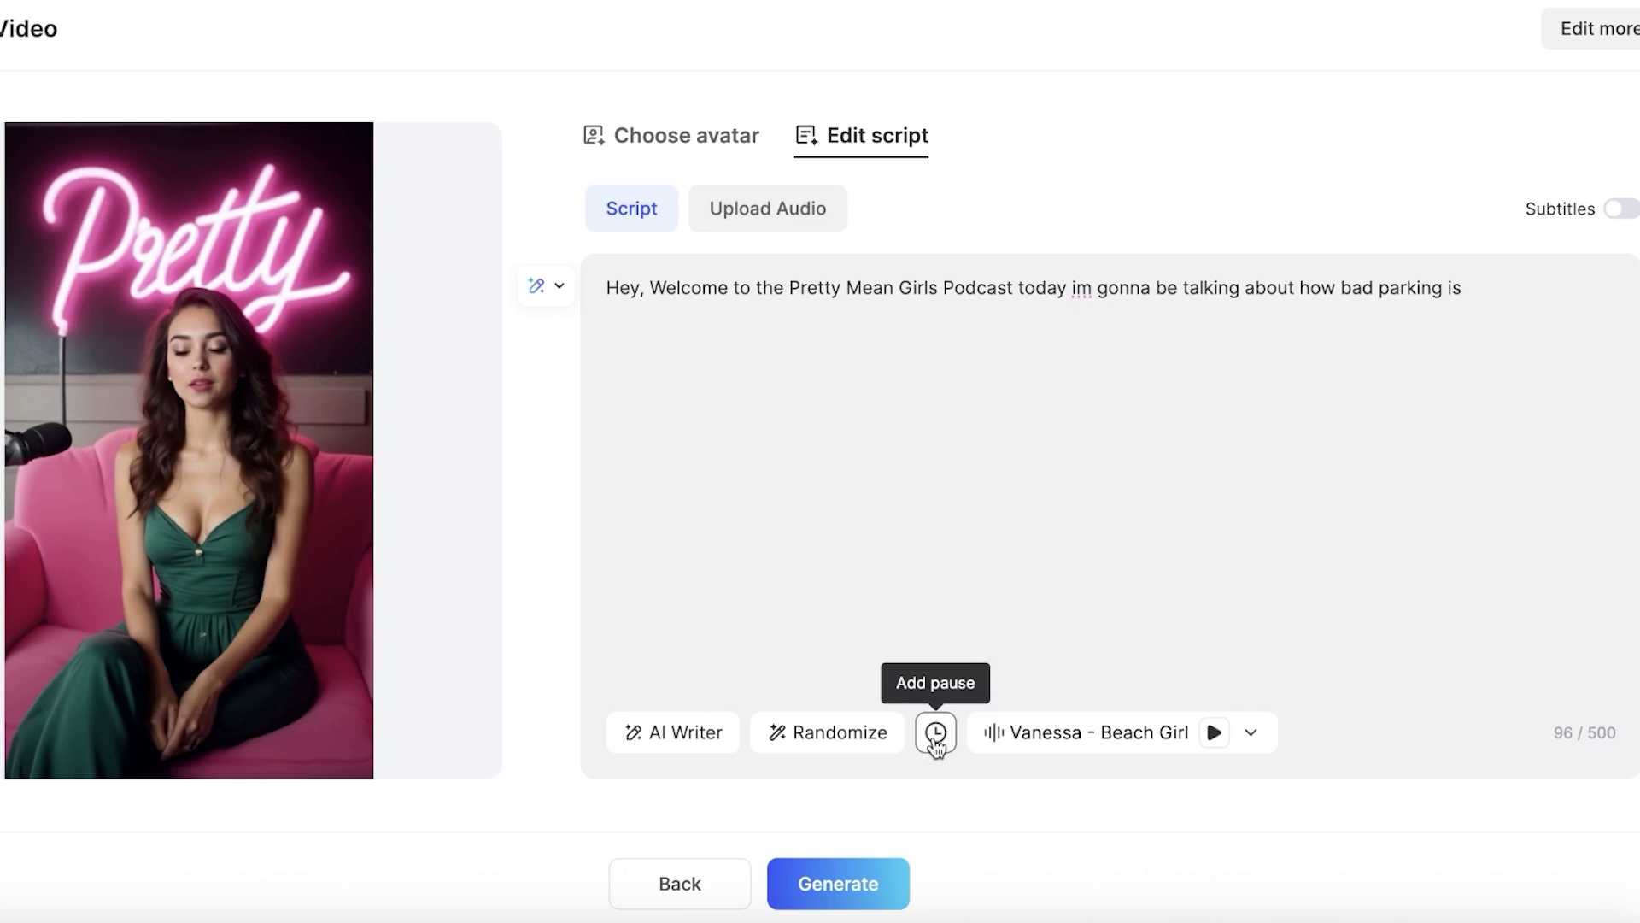
Step: Copy the one-line bad-parking script to the clipboard
{"action": "left_click", "coordinate": [675, 736]}
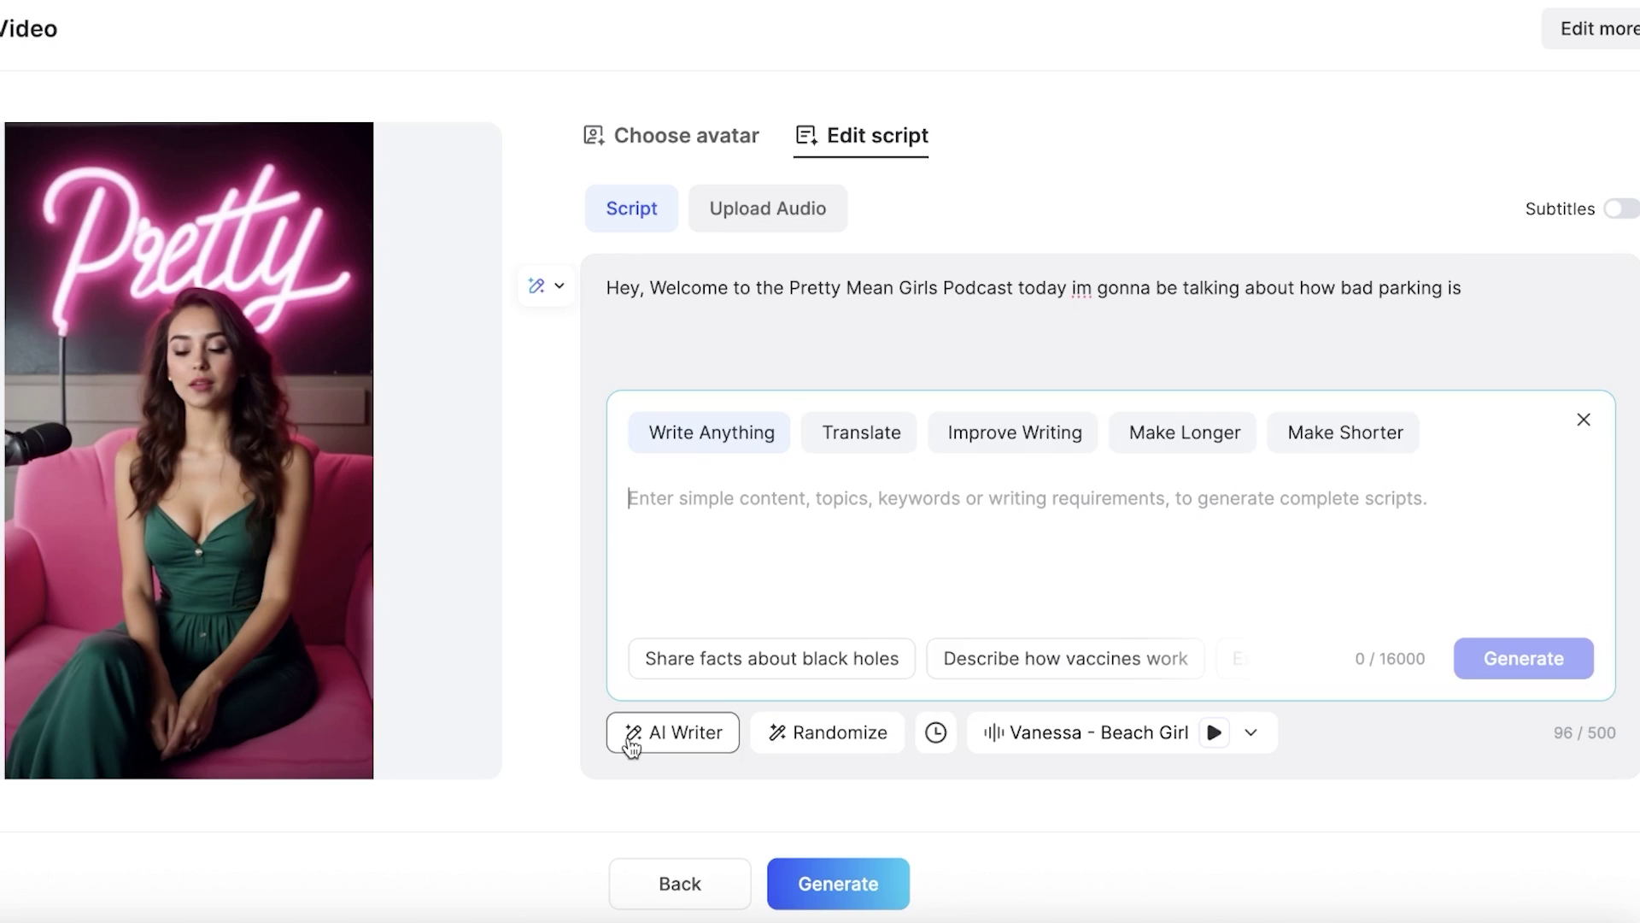
{"action": "left_click", "coordinate": [642, 290]}
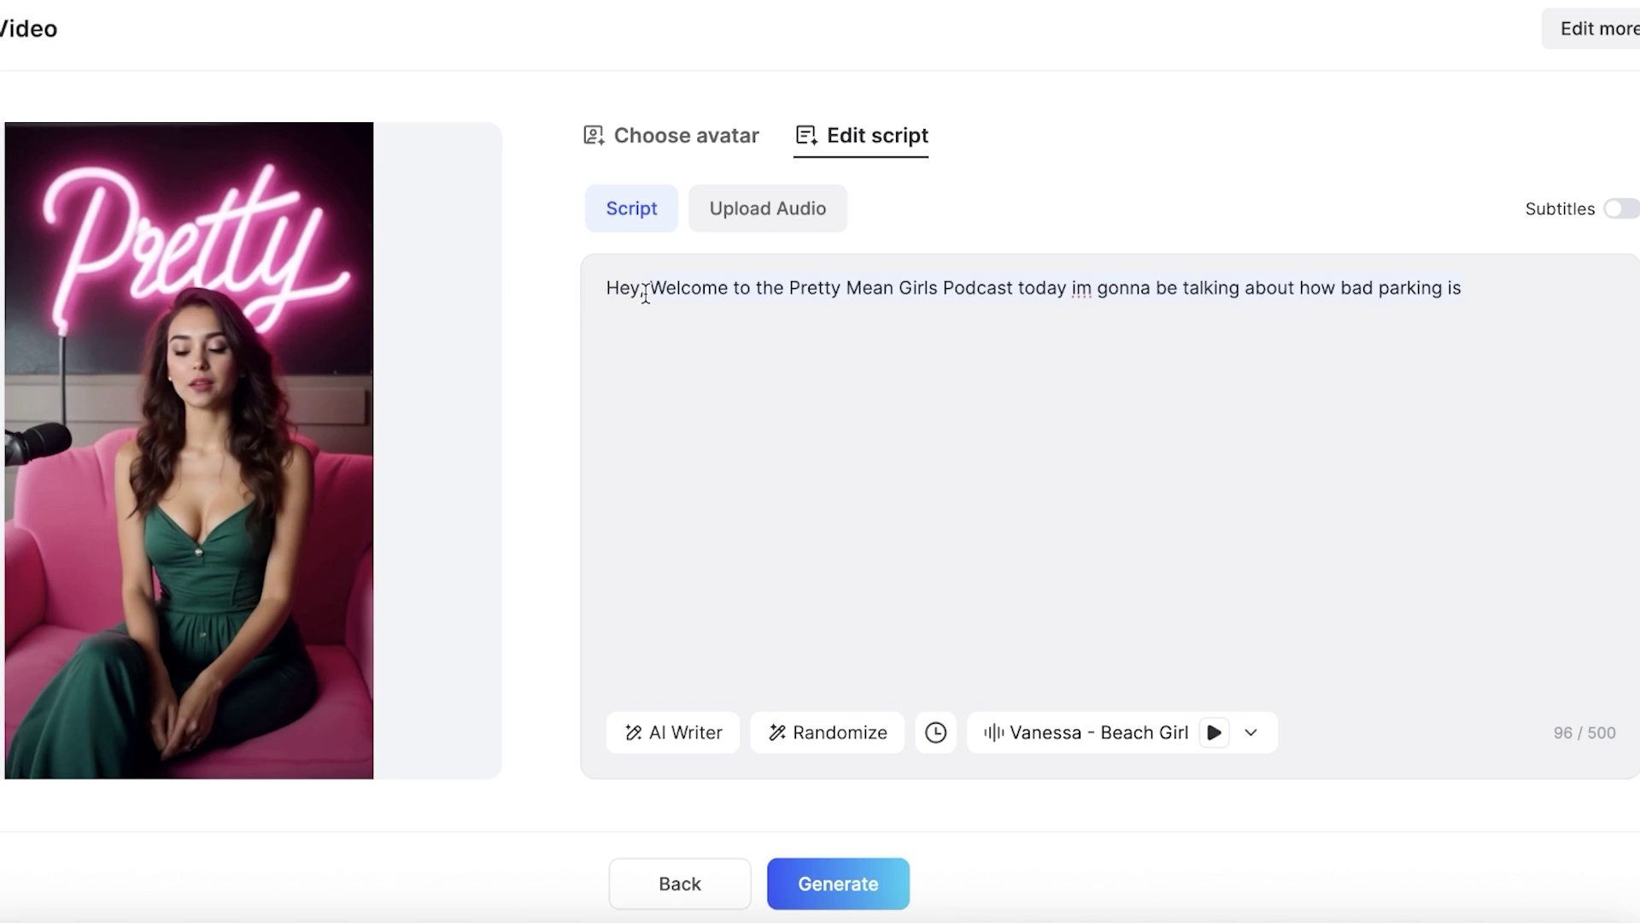
{"action": "right_click", "coordinate": [889, 290]}
{"action": "left_click", "coordinate": [919, 389]}
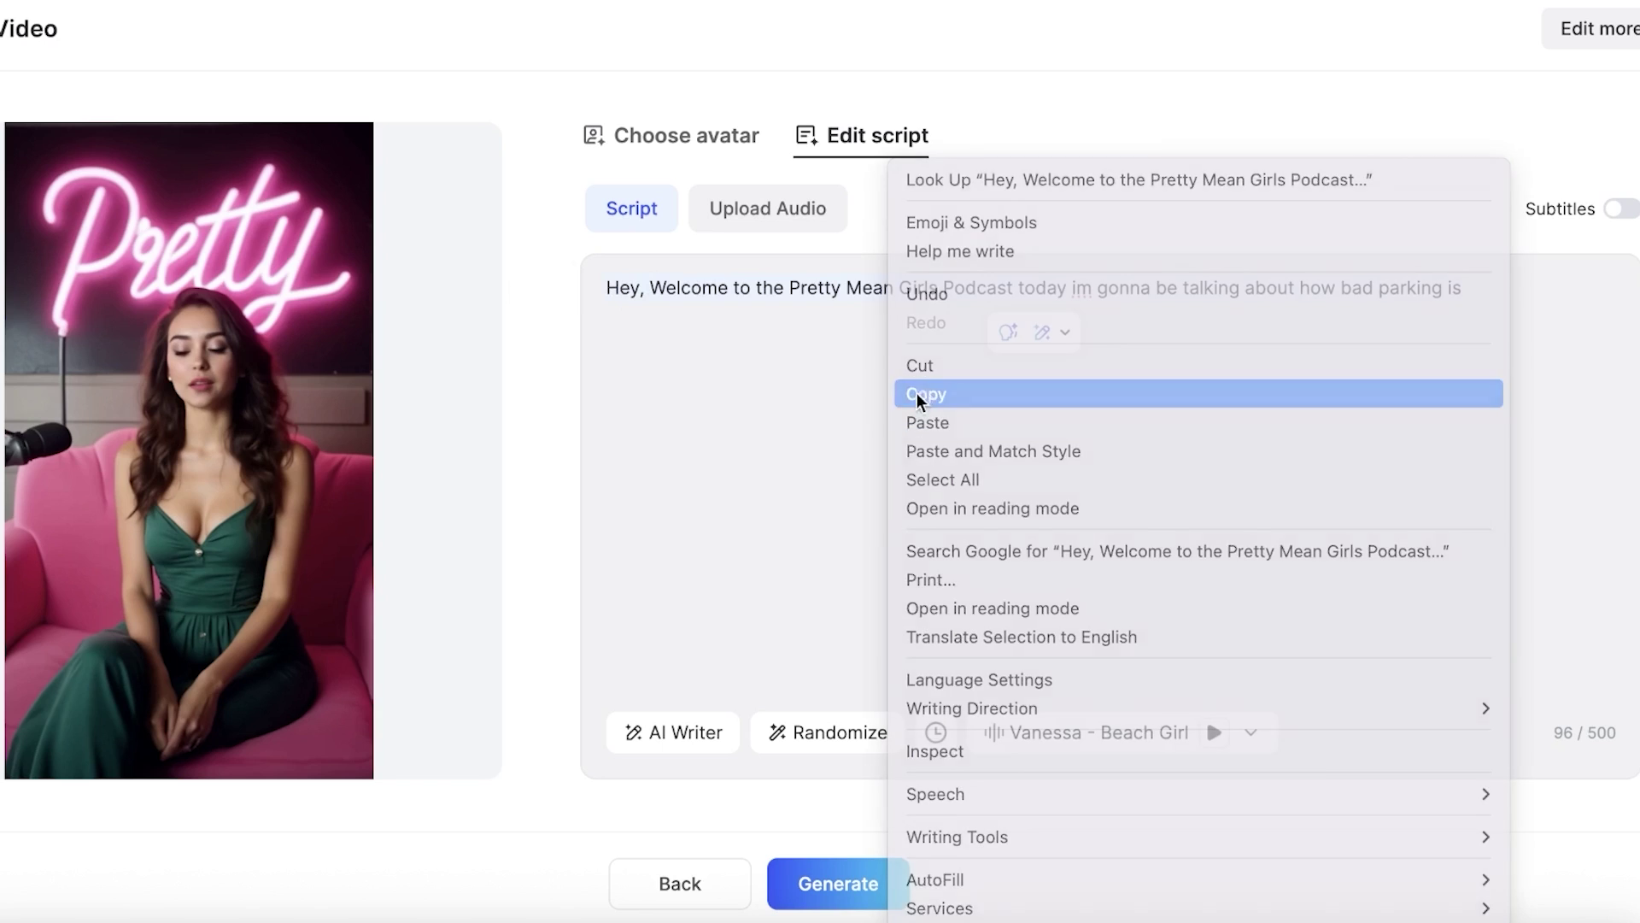
Step: Paste the line into AI Writer with '(expand this script)', generate, and apply the 2114-character result
{"action": "left_click", "coordinate": [681, 735]}
{"action": "right_click", "coordinate": [752, 487]}
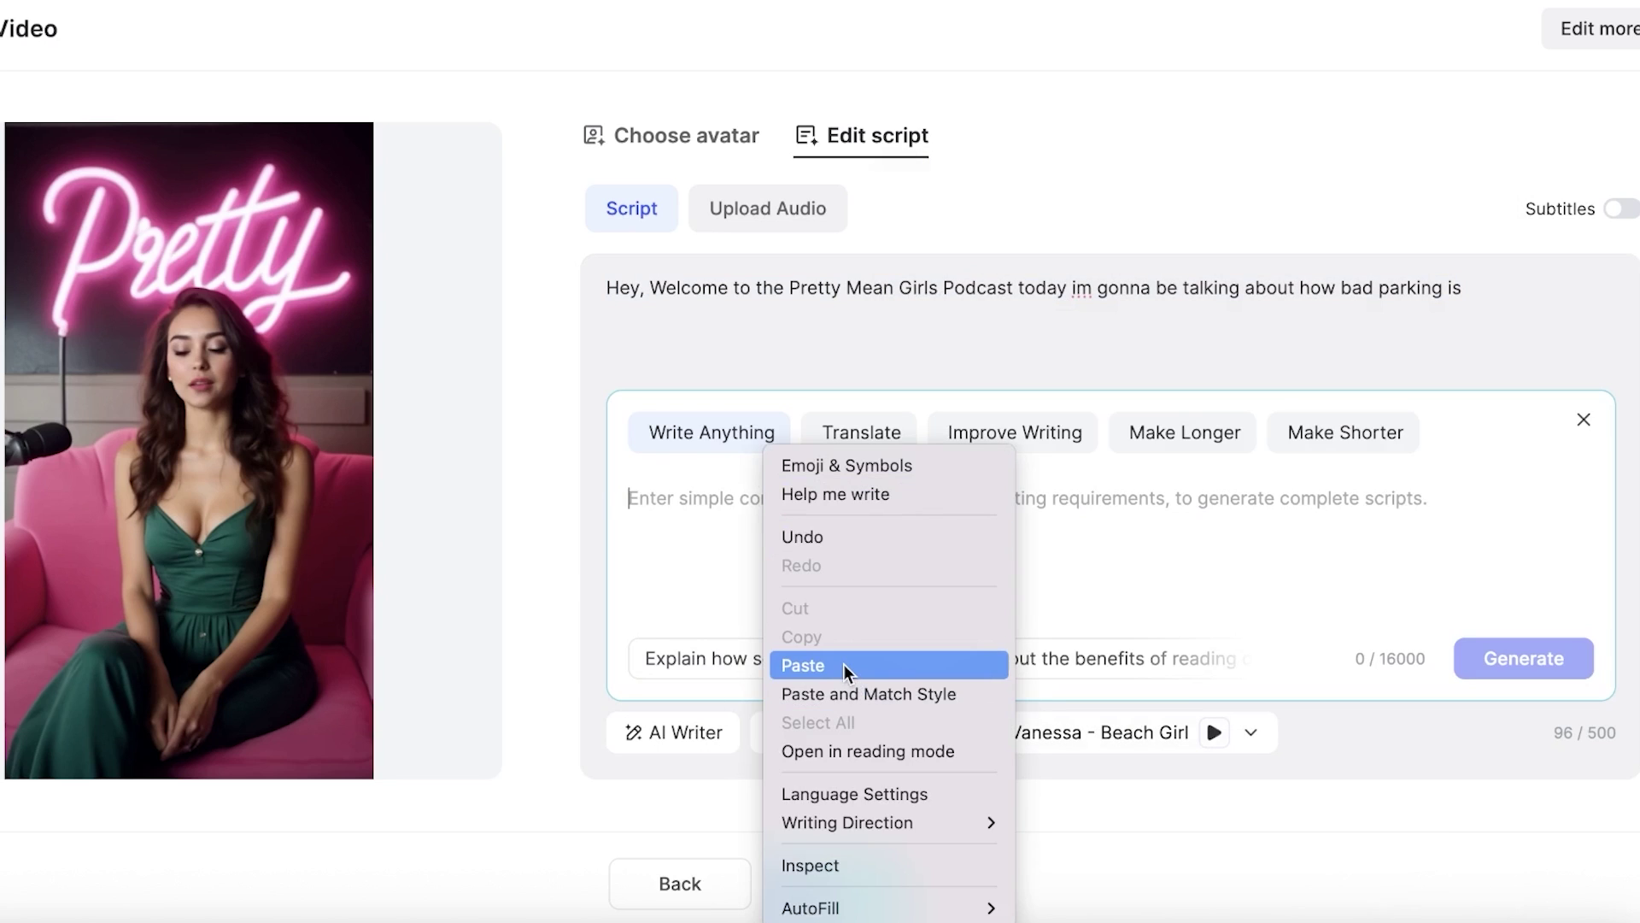
{"action": "left_click", "coordinate": [843, 664]}
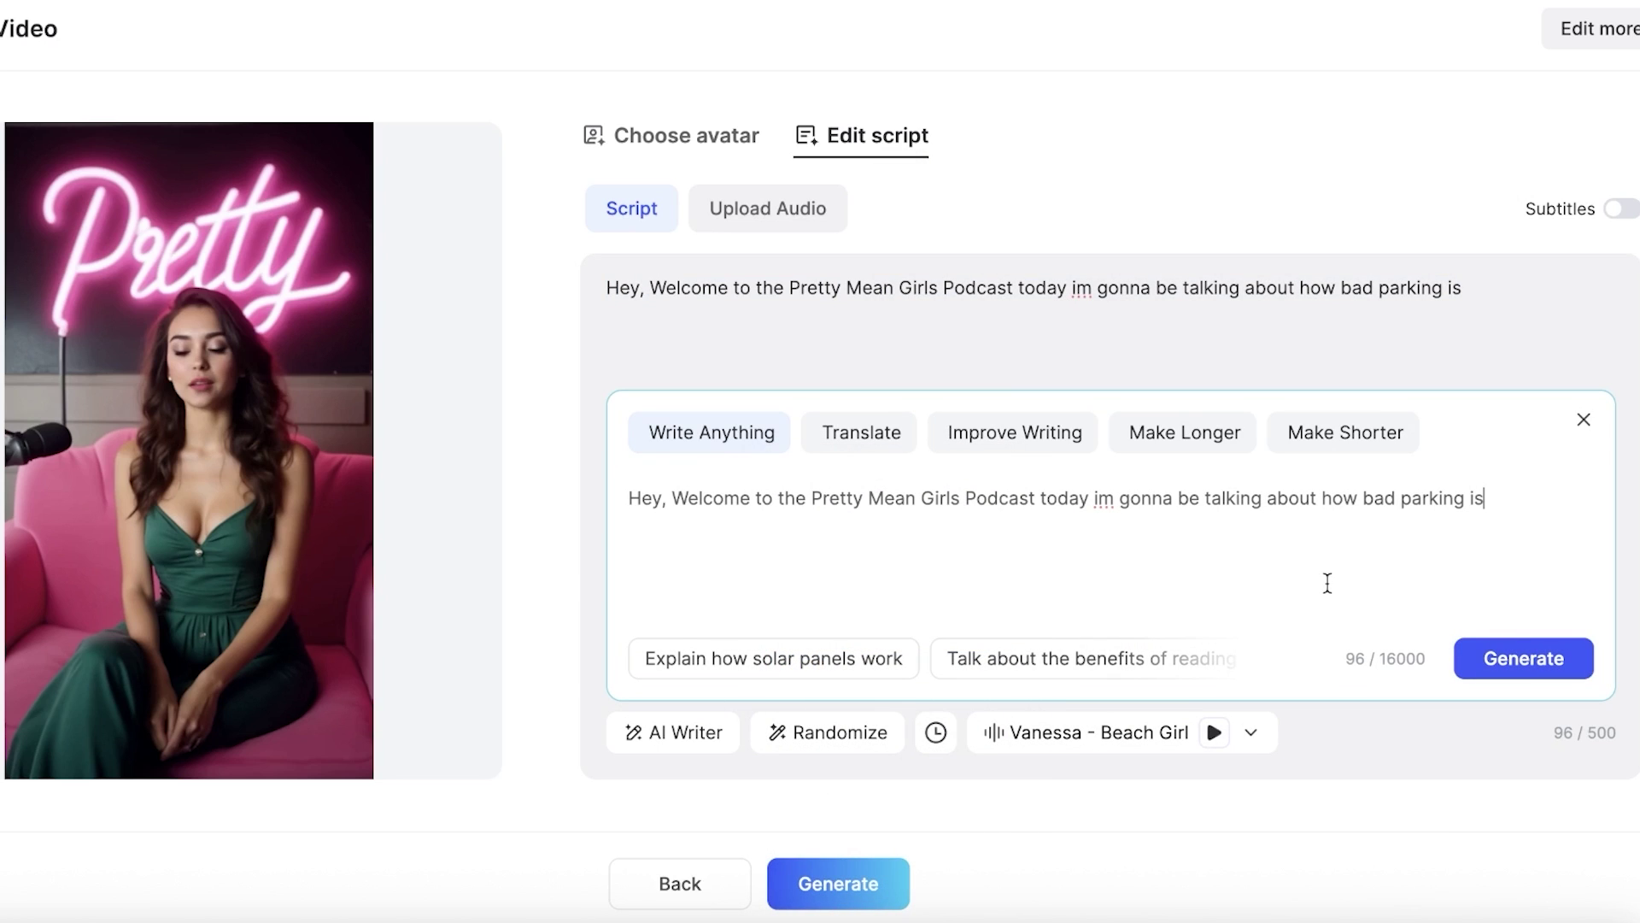
{"action": "type", "text": ", (expand this script)"}
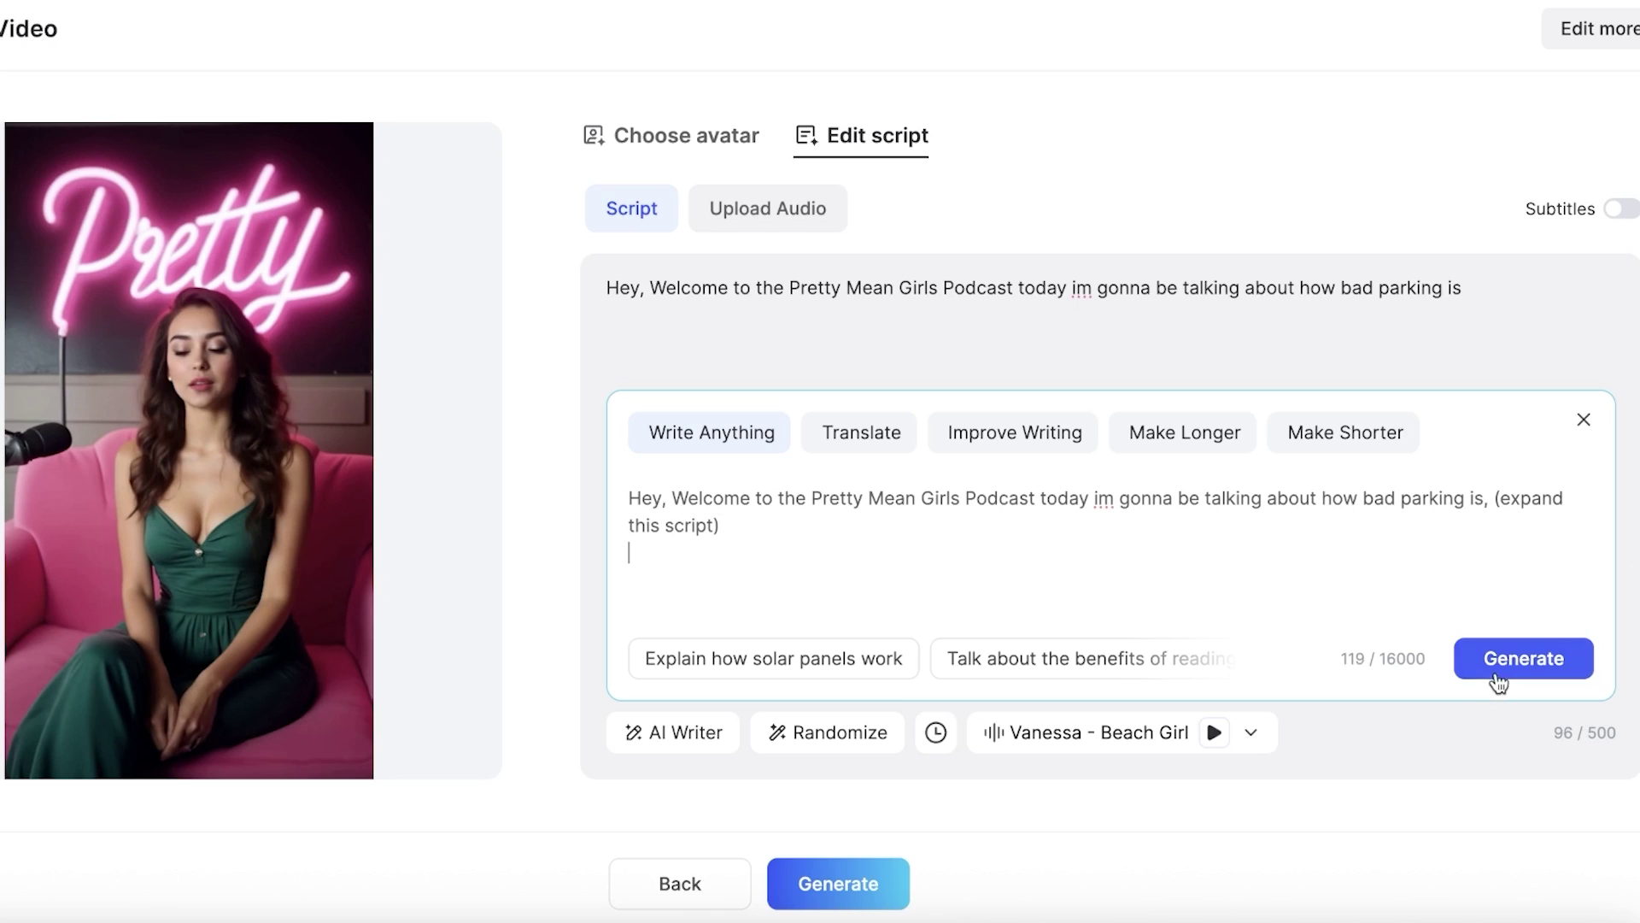
{"action": "left_click", "coordinate": [1496, 675]}
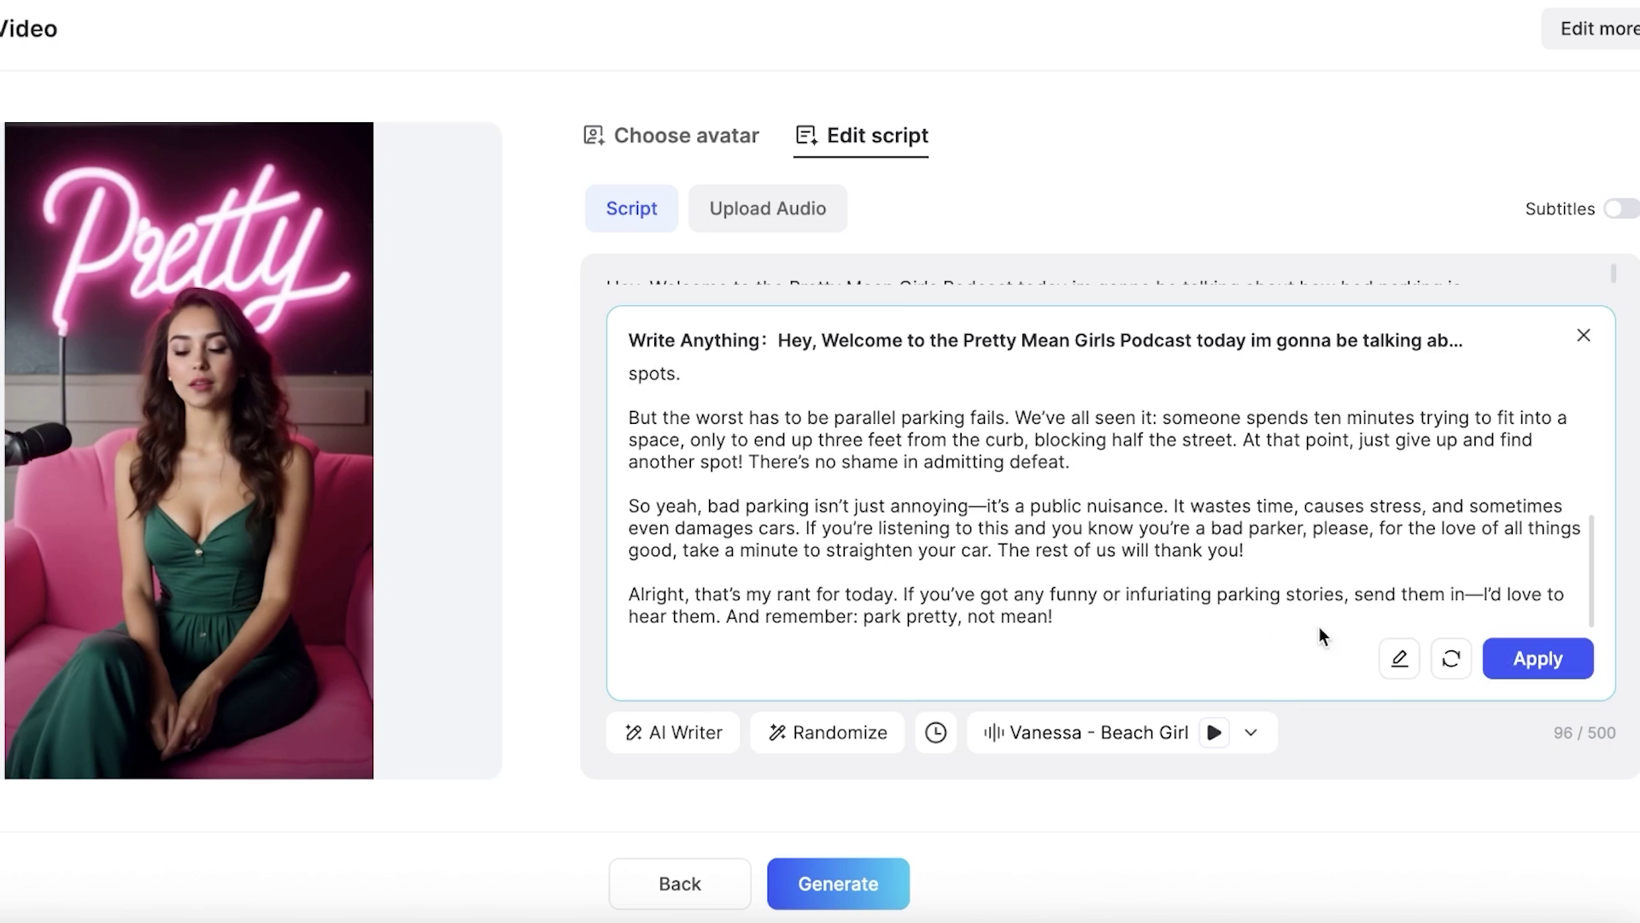
{"action": "left_click", "coordinate": [1526, 658]}
{"action": "scroll", "coordinate": [971, 439], "scroll_direction": "up", "scroll_amount": 5}
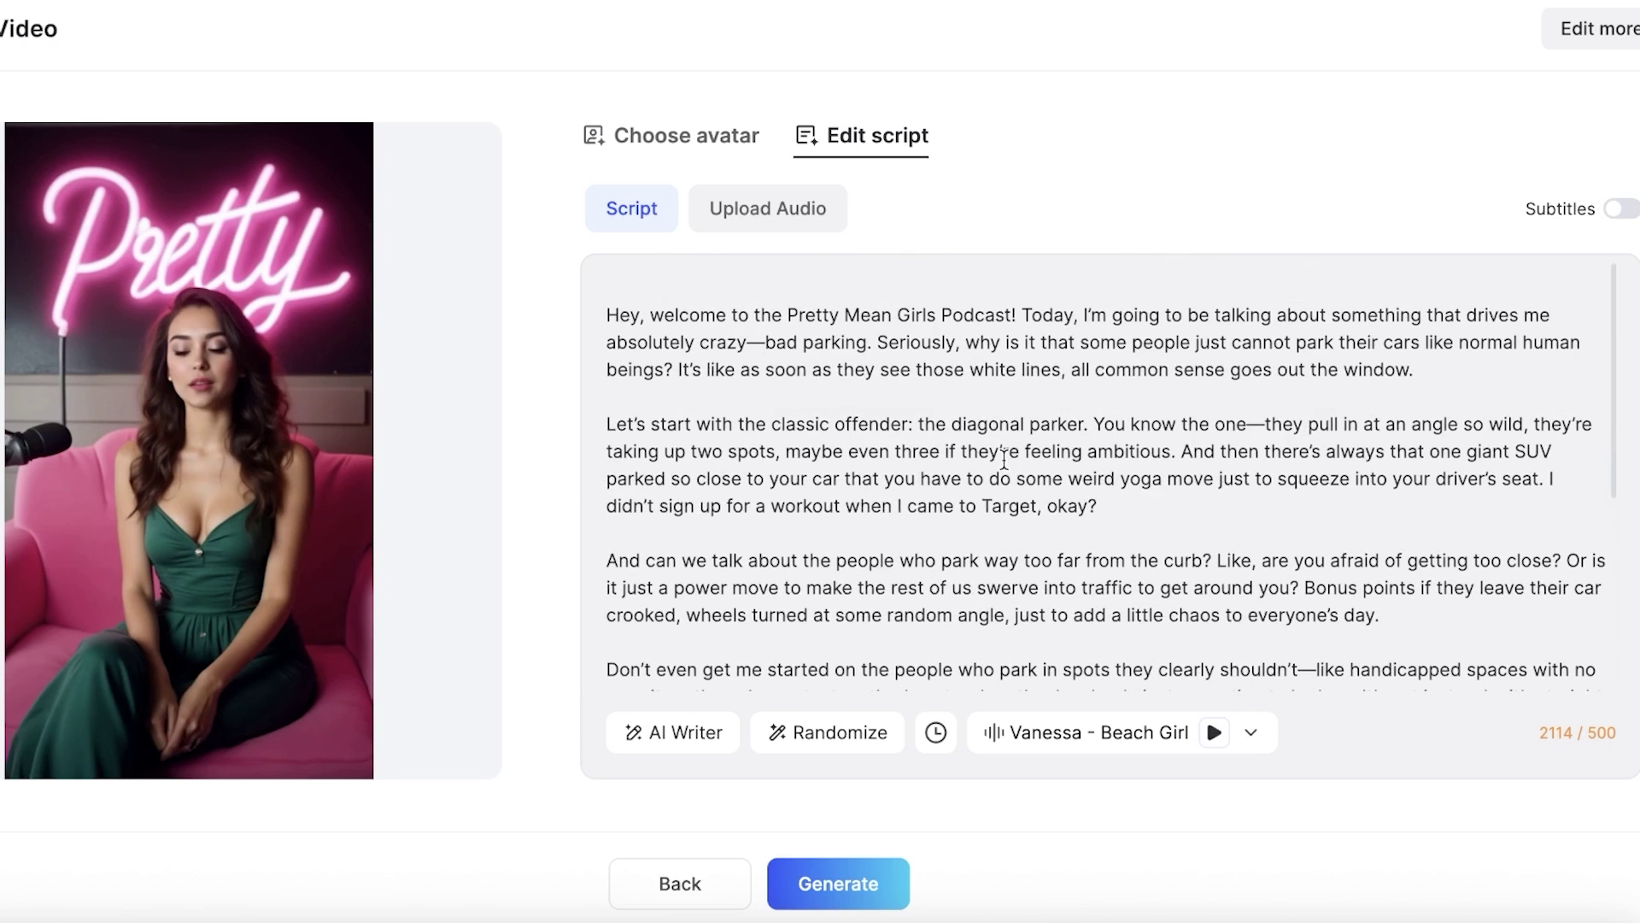
Step: Try 16:9 and 1:1, return to 9:16, and attempt rendering, which fails for exceeding 500 characters
{"action": "left_click", "coordinate": [864, 883]}
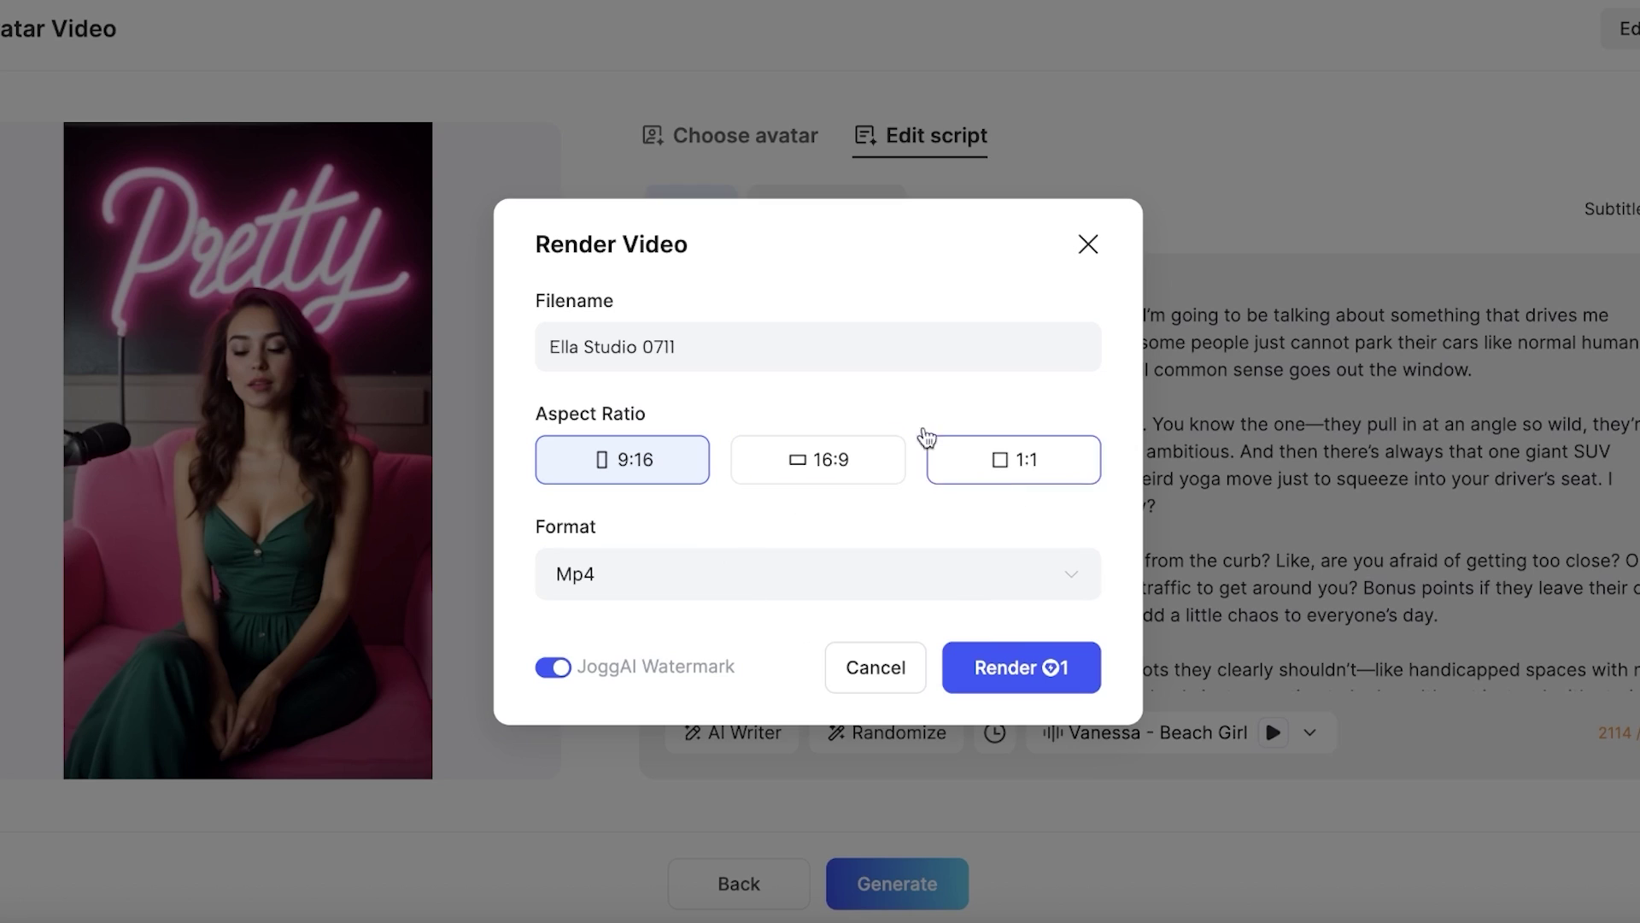
{"action": "left_click", "coordinate": [892, 470]}
{"action": "left_click", "coordinate": [968, 470]}
{"action": "left_click", "coordinate": [704, 461]}
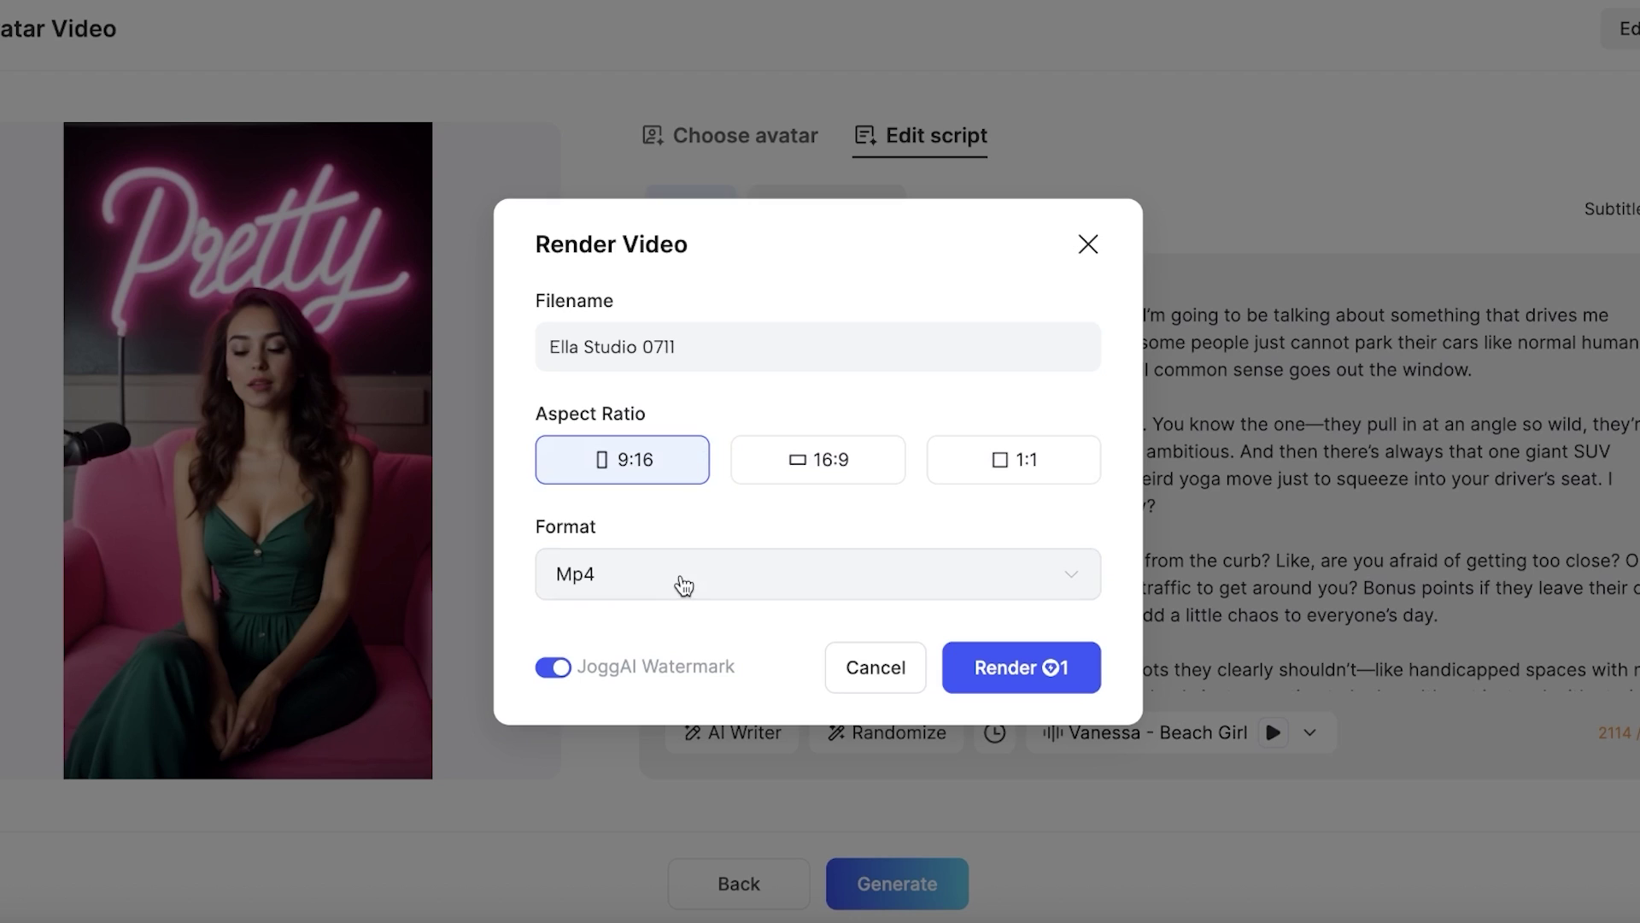
{"action": "left_click", "coordinate": [1041, 666]}
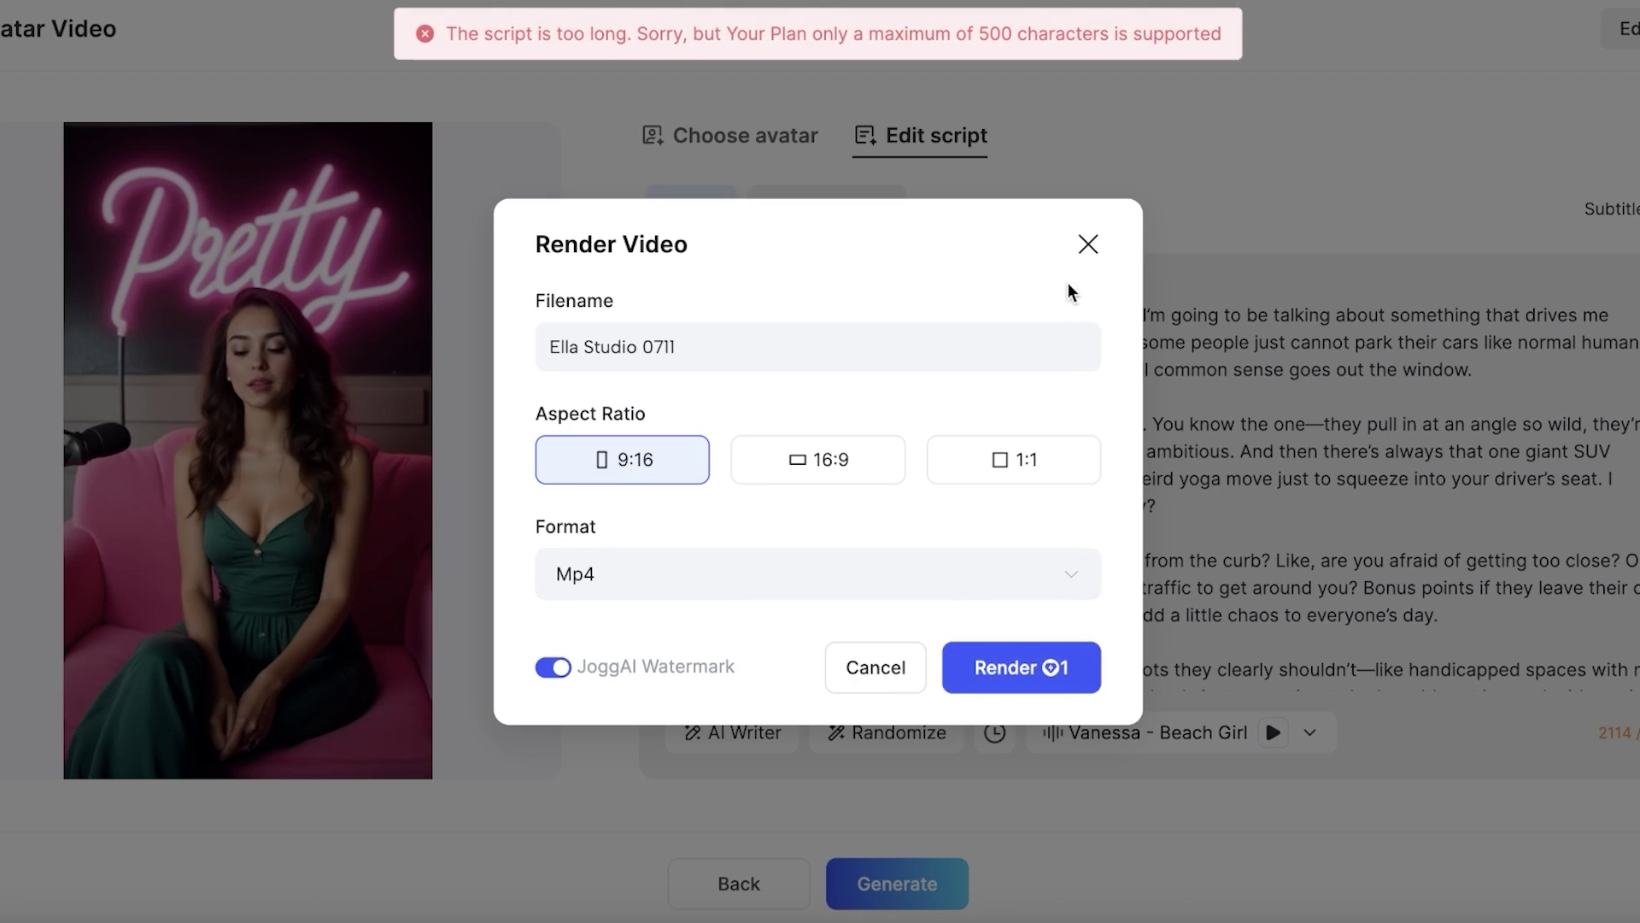
{"action": "left_click", "coordinate": [1090, 235]}
Step: Delete everything after the intro paragraph, bringing the script to 317/500 characters
{"action": "scroll", "coordinate": [1385, 586], "scroll_direction": "down", "scroll_amount": 5}
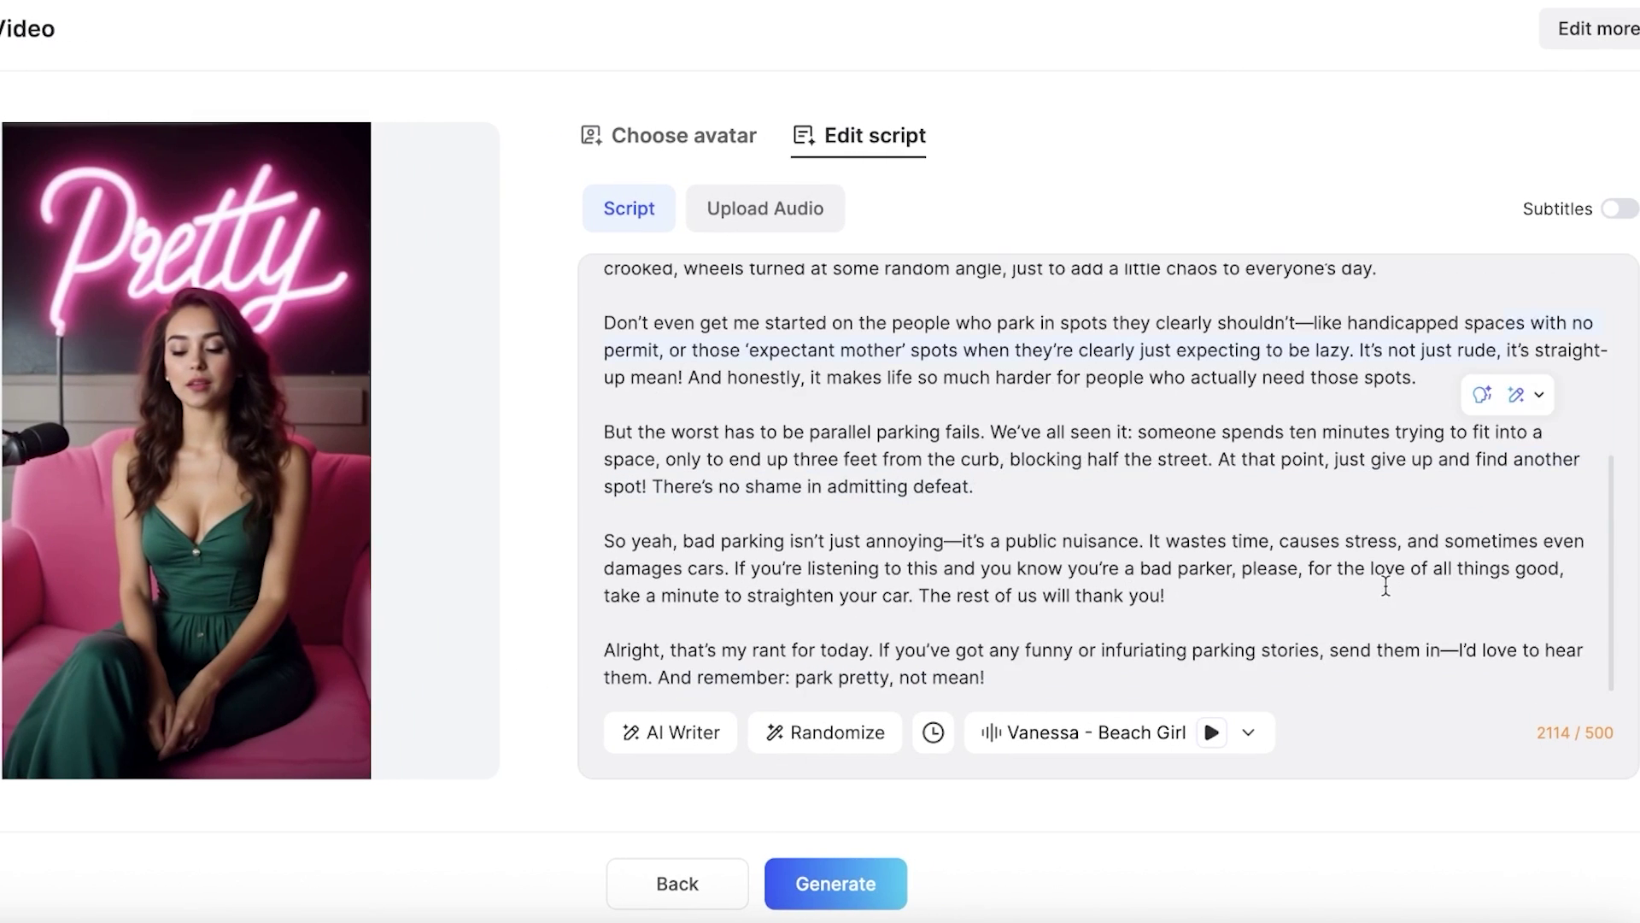
{"action": "scroll", "coordinate": [849, 424], "scroll_direction": "up", "scroll_amount": 10}
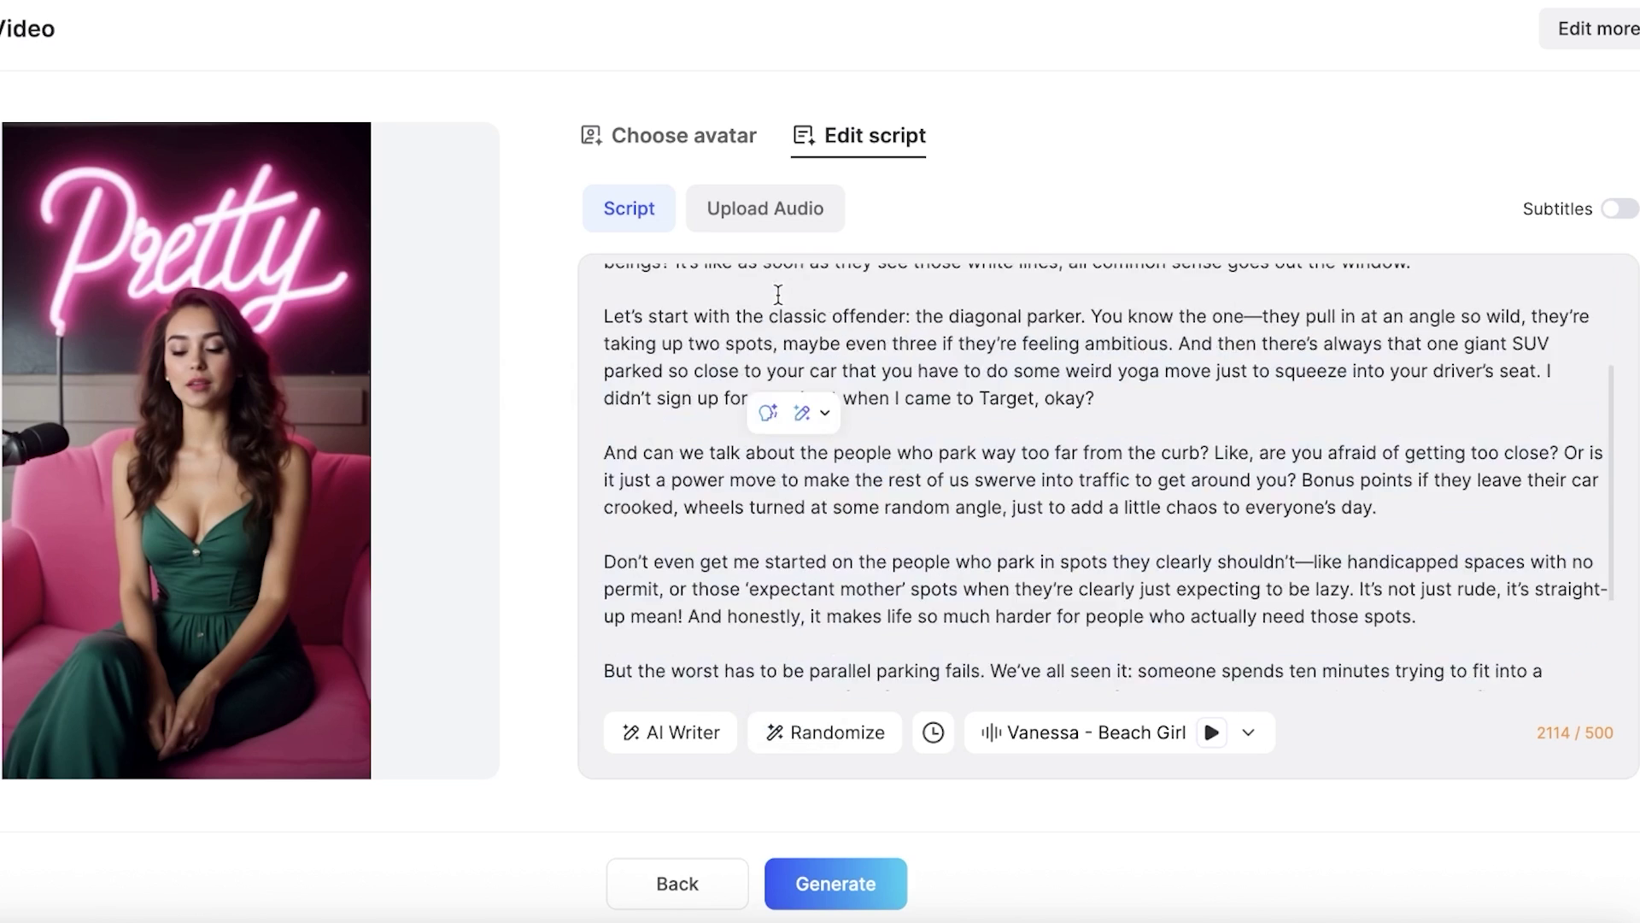
{"action": "left_click_drag", "start_coordinate": [606, 425], "coordinate": [794, 825]}
{"action": "key", "text": "BackSpace"}
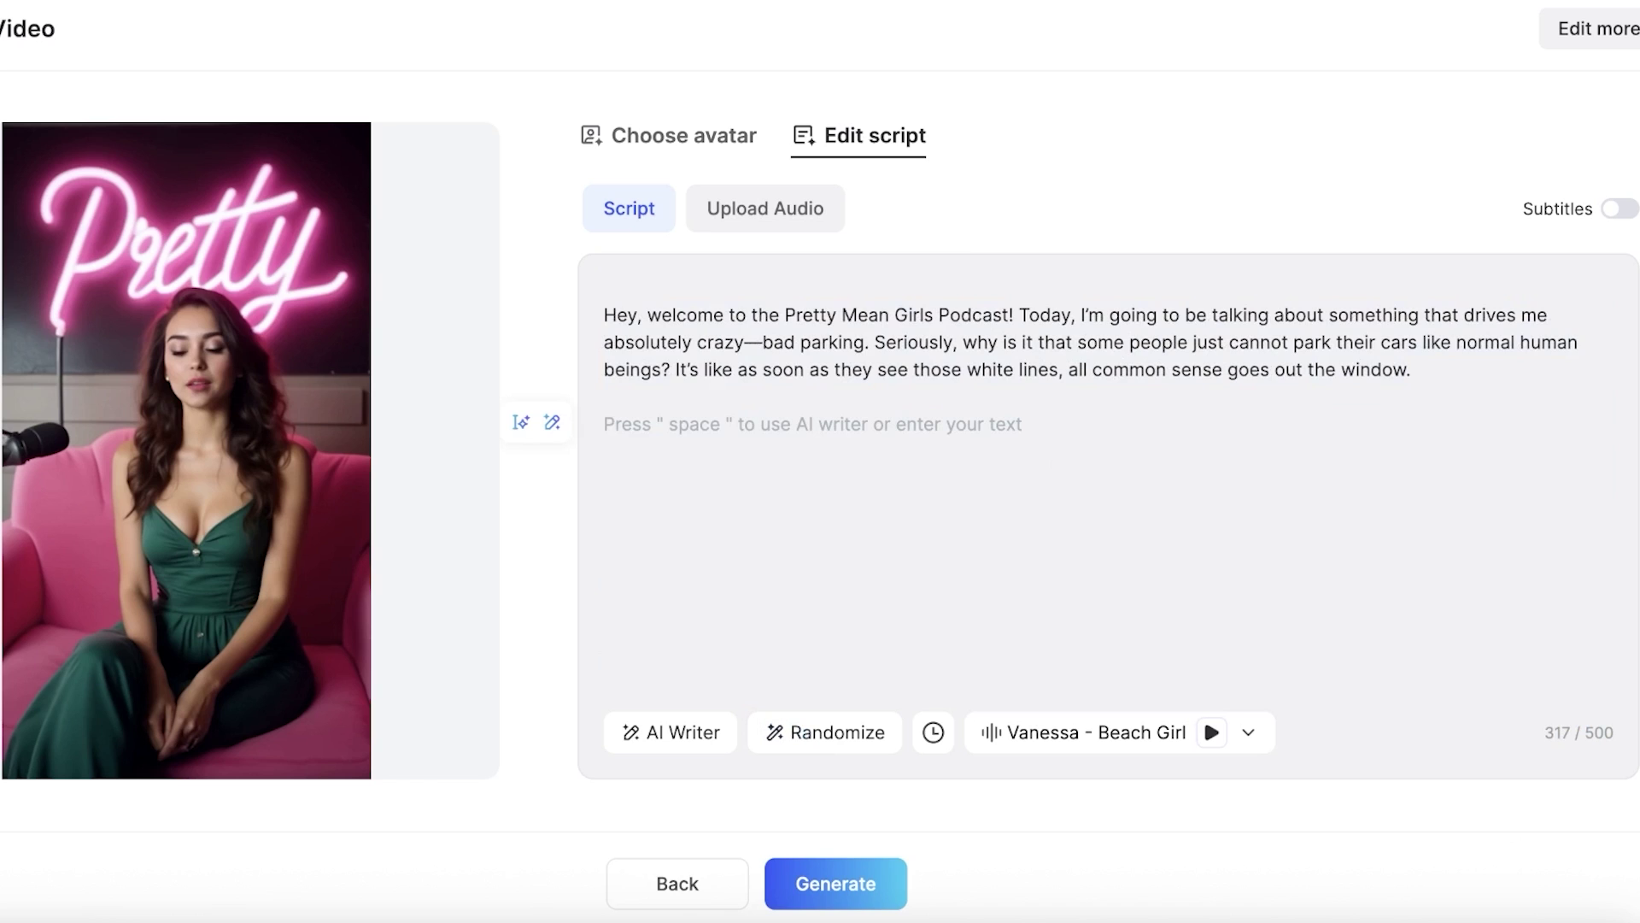
Step: Render the trimmed Ella Studio 0711 video, check its progress in Projects, then open the Upgrade pricing page
{"action": "left_click", "coordinate": [854, 885]}
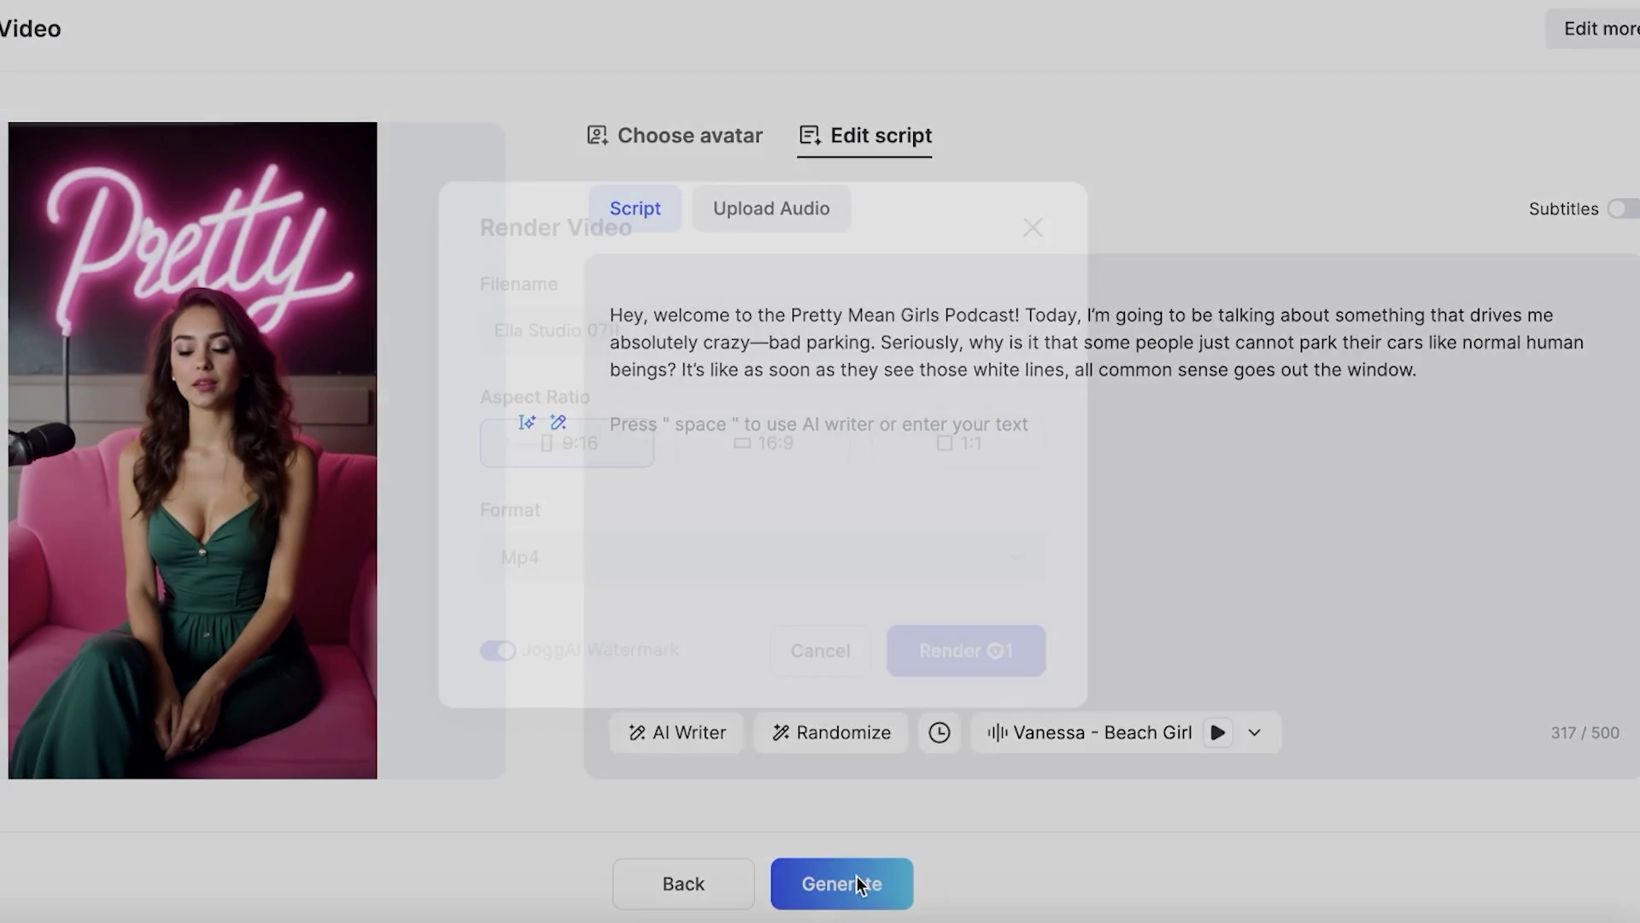
{"action": "left_click", "coordinate": [954, 665]}
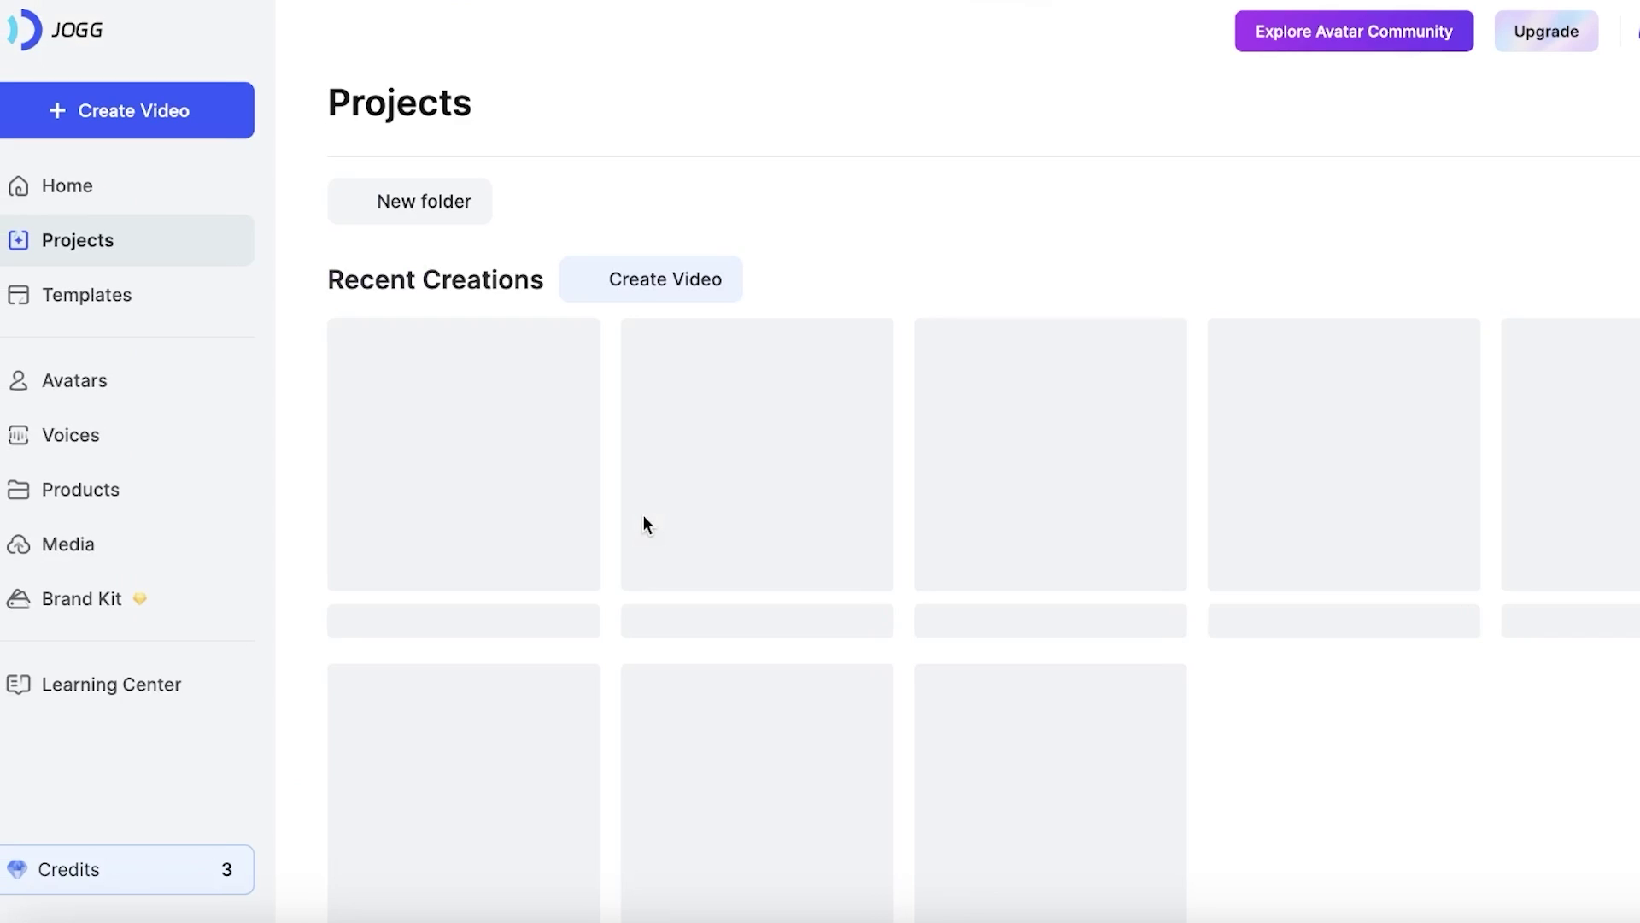
{"action": "scroll", "coordinate": [656, 515], "scroll_direction": "down", "scroll_amount": 3}
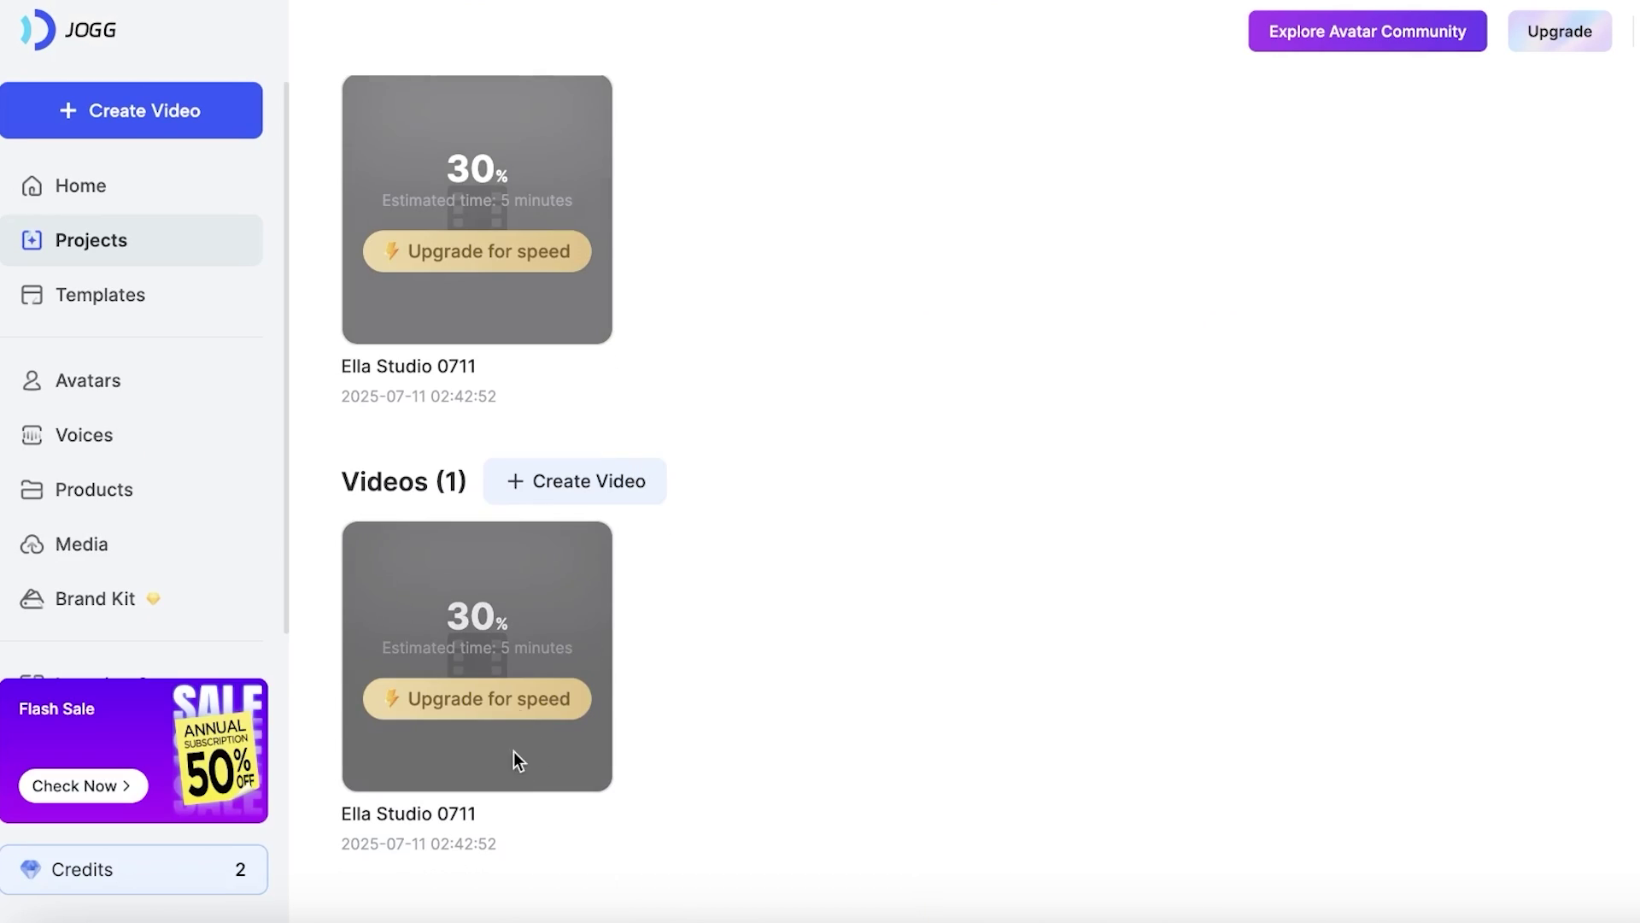
{"action": "scroll", "coordinate": [523, 675], "scroll_direction": "up", "scroll_amount": 1}
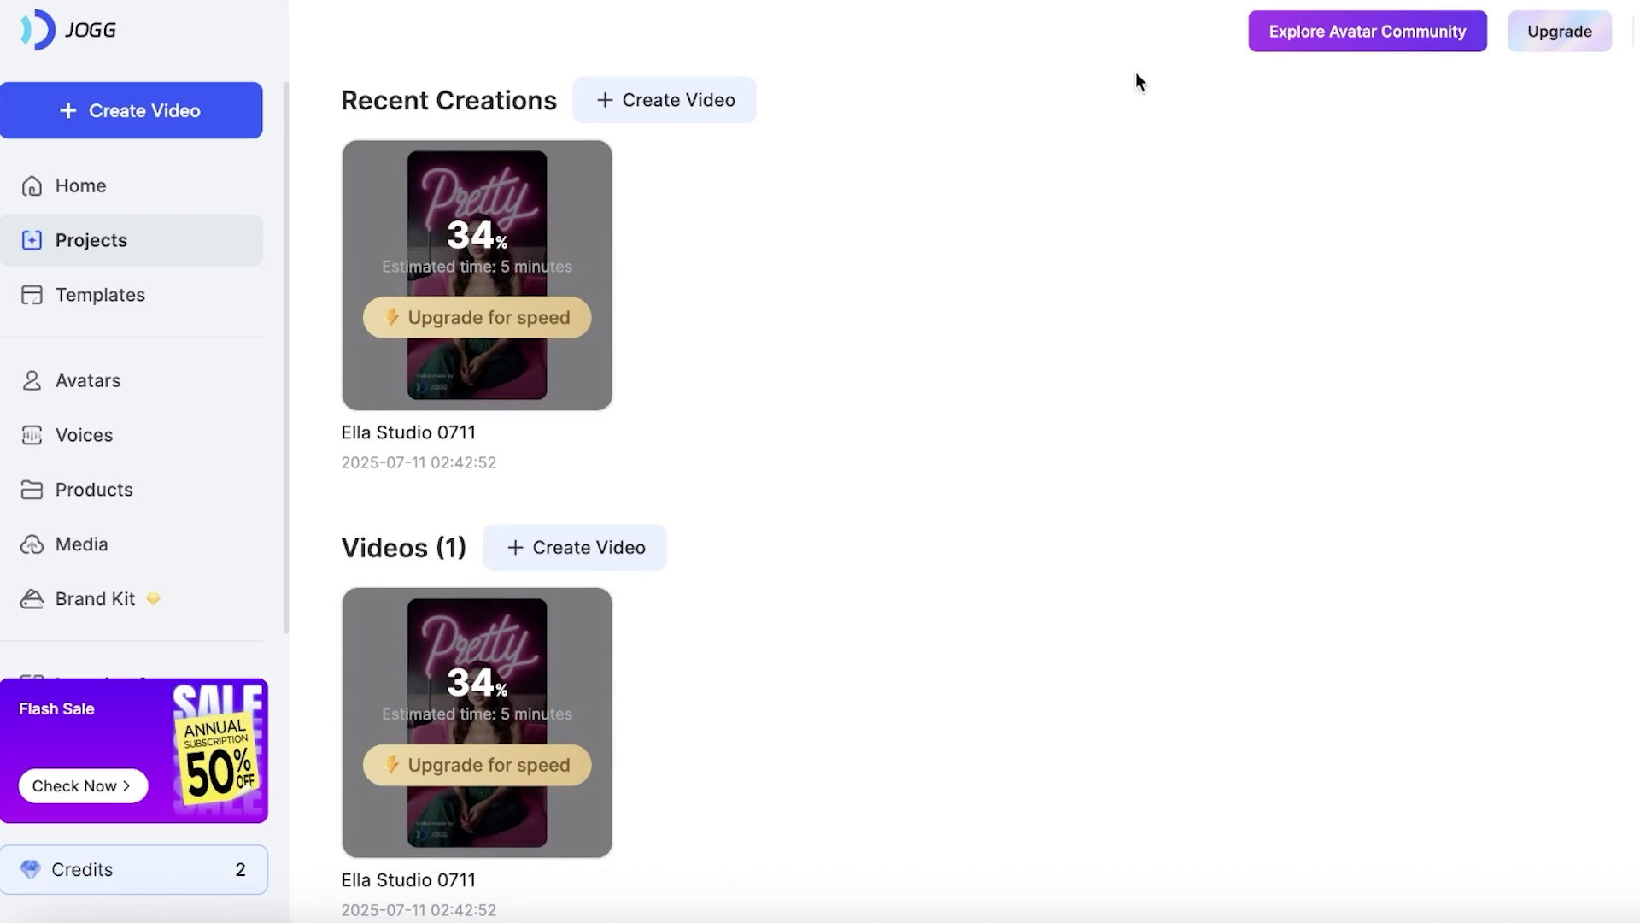
{"action": "left_click", "coordinate": [1560, 30]}
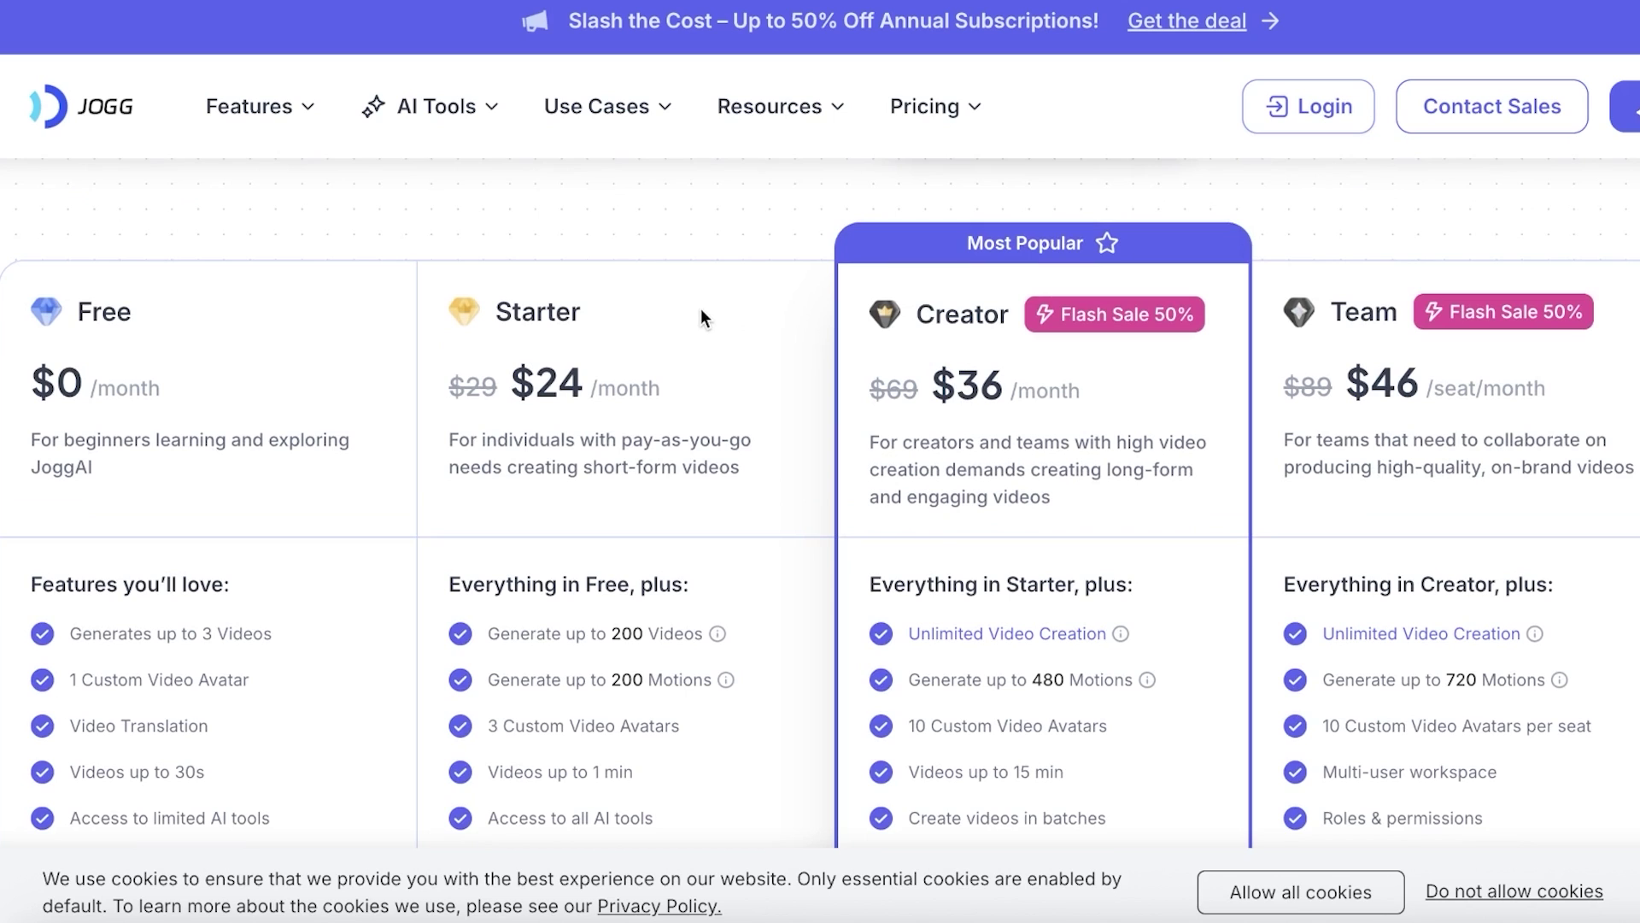
Step: Switch the pricing plans to monthly prices and scroll through the plan cards
{"action": "scroll", "coordinate": [650, 333], "scroll_direction": "down", "scroll_amount": 1}
{"action": "scroll", "coordinate": [633, 349], "scroll_direction": "up", "scroll_amount": 5}
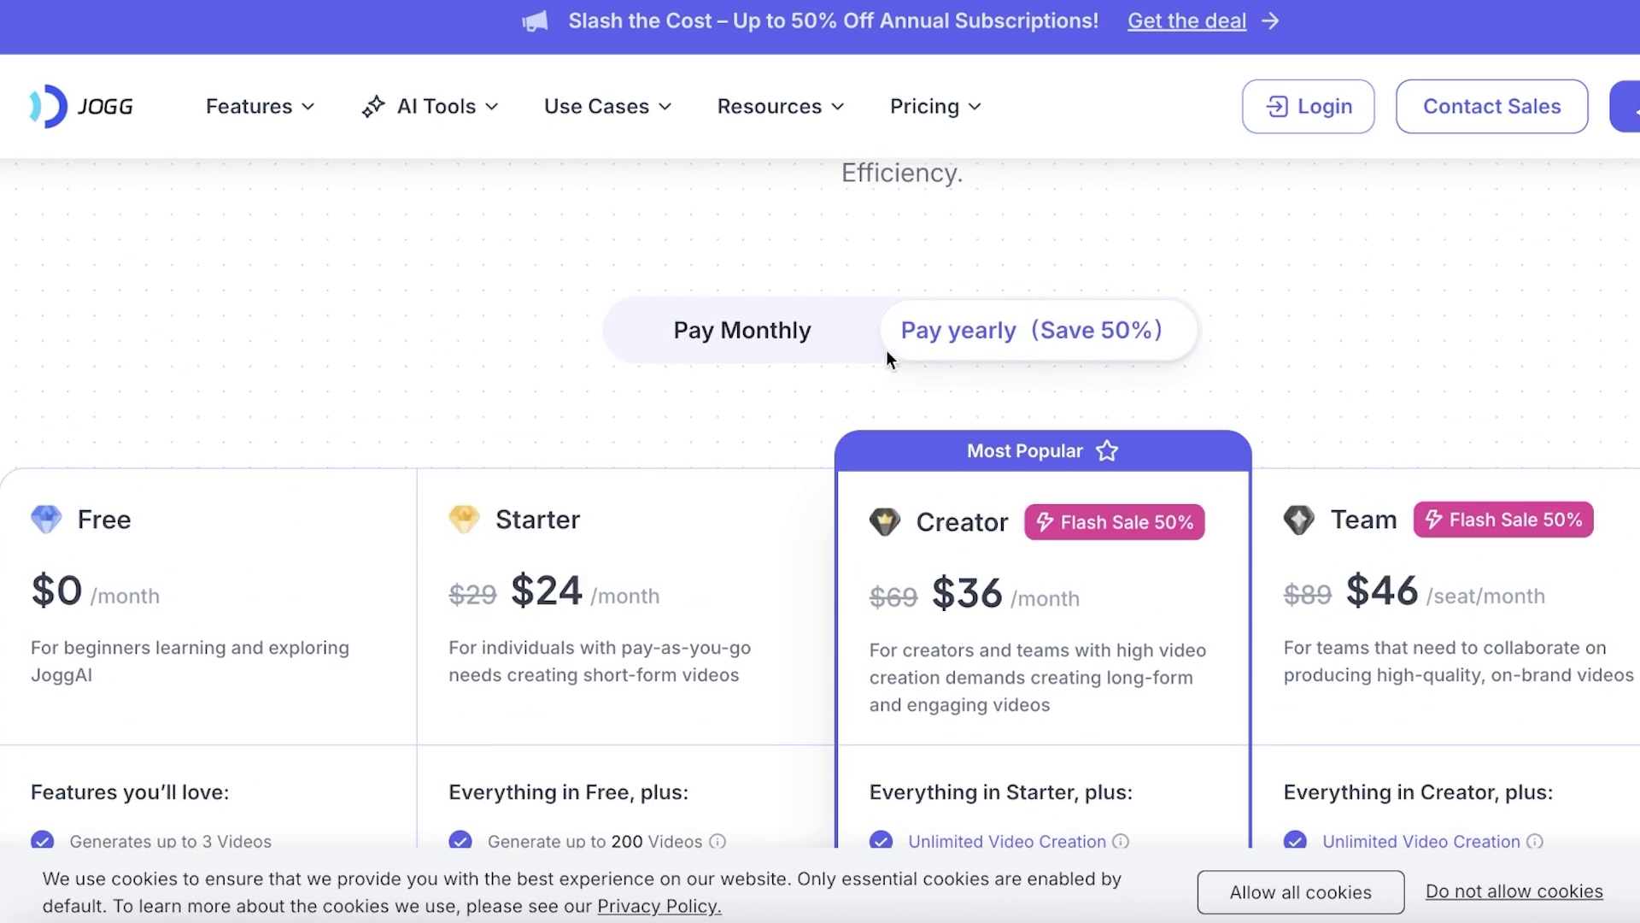
{"action": "left_click", "coordinate": [810, 387]}
{"action": "scroll", "coordinate": [782, 389], "scroll_direction": "down", "scroll_amount": 4}
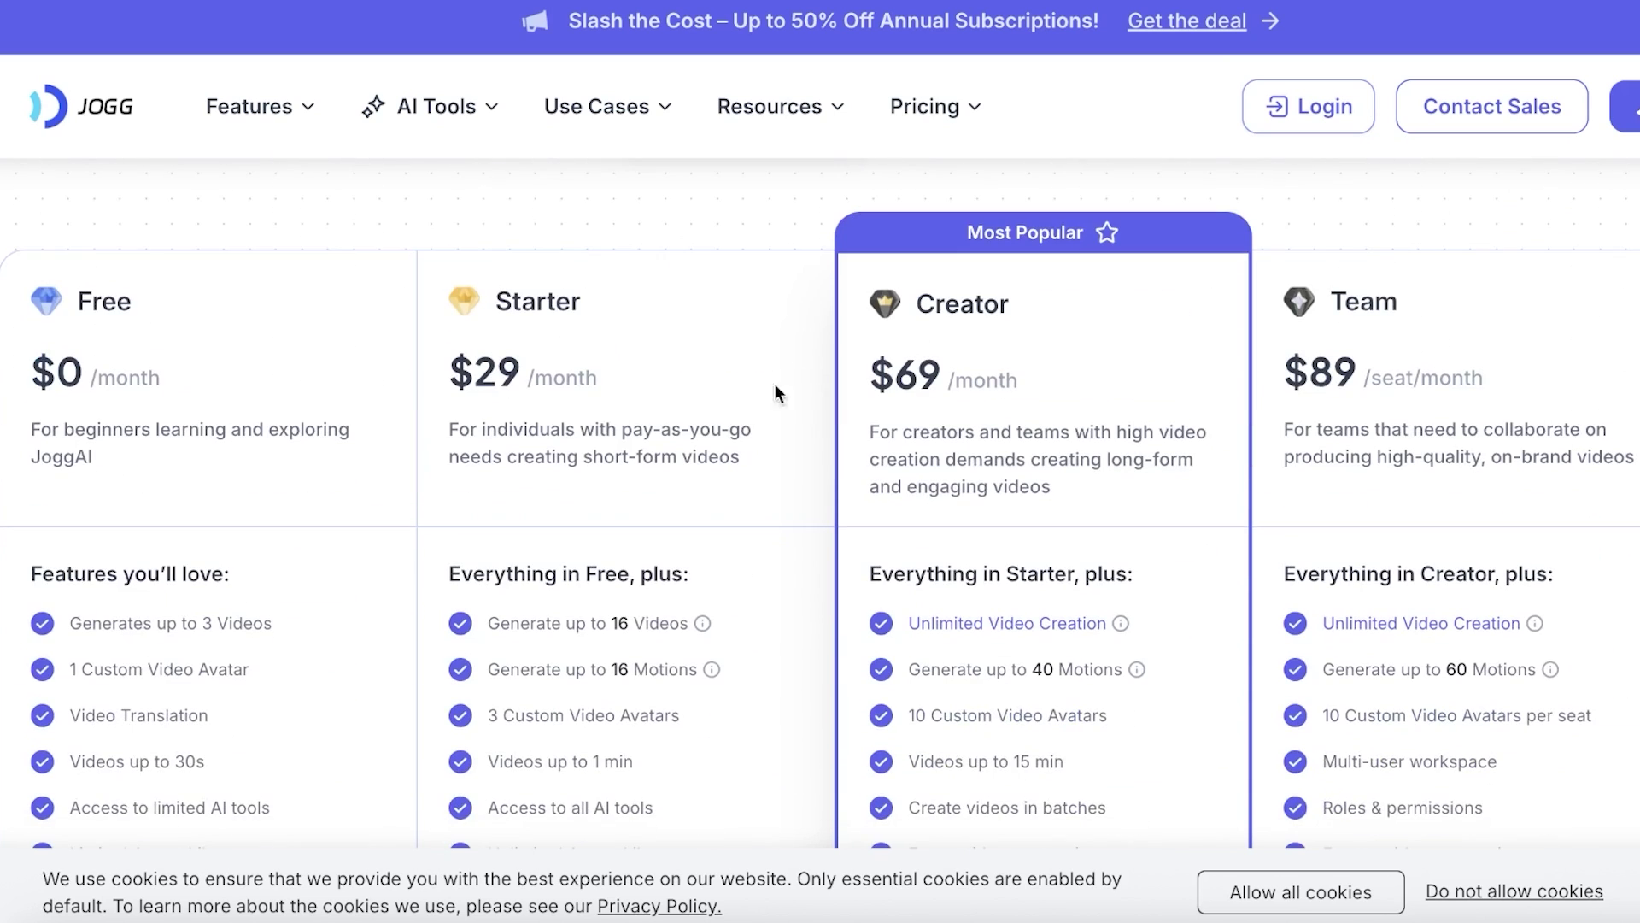
{"action": "scroll", "coordinate": [505, 330], "scroll_direction": "down", "scroll_amount": 3}
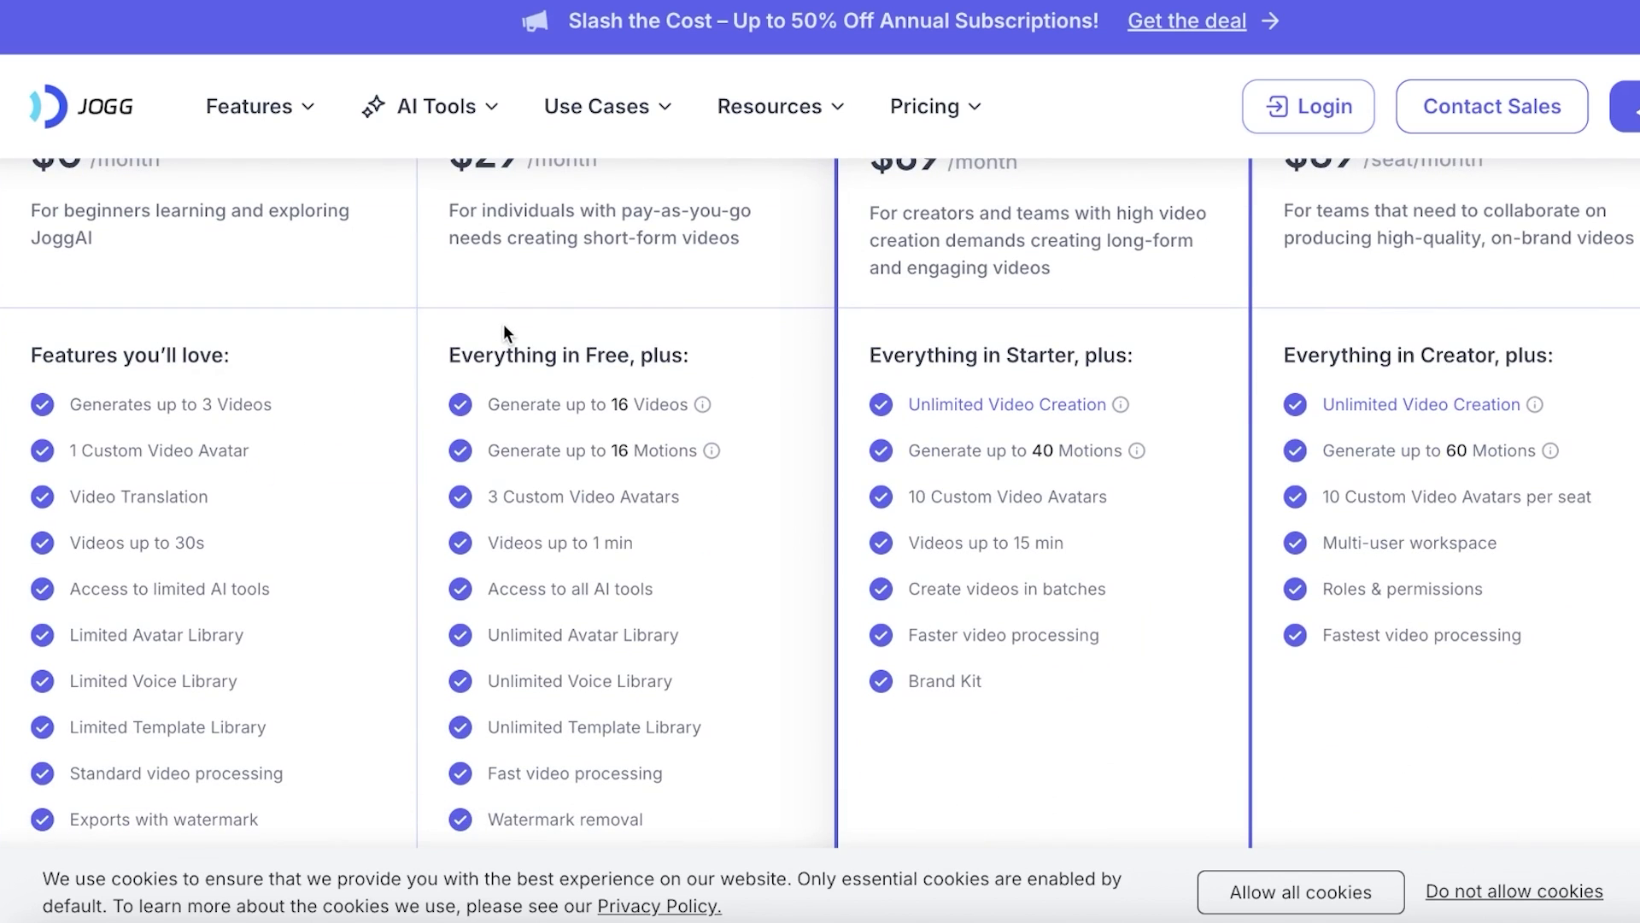
{"action": "scroll", "coordinate": [504, 331], "scroll_direction": "up", "scroll_amount": 3}
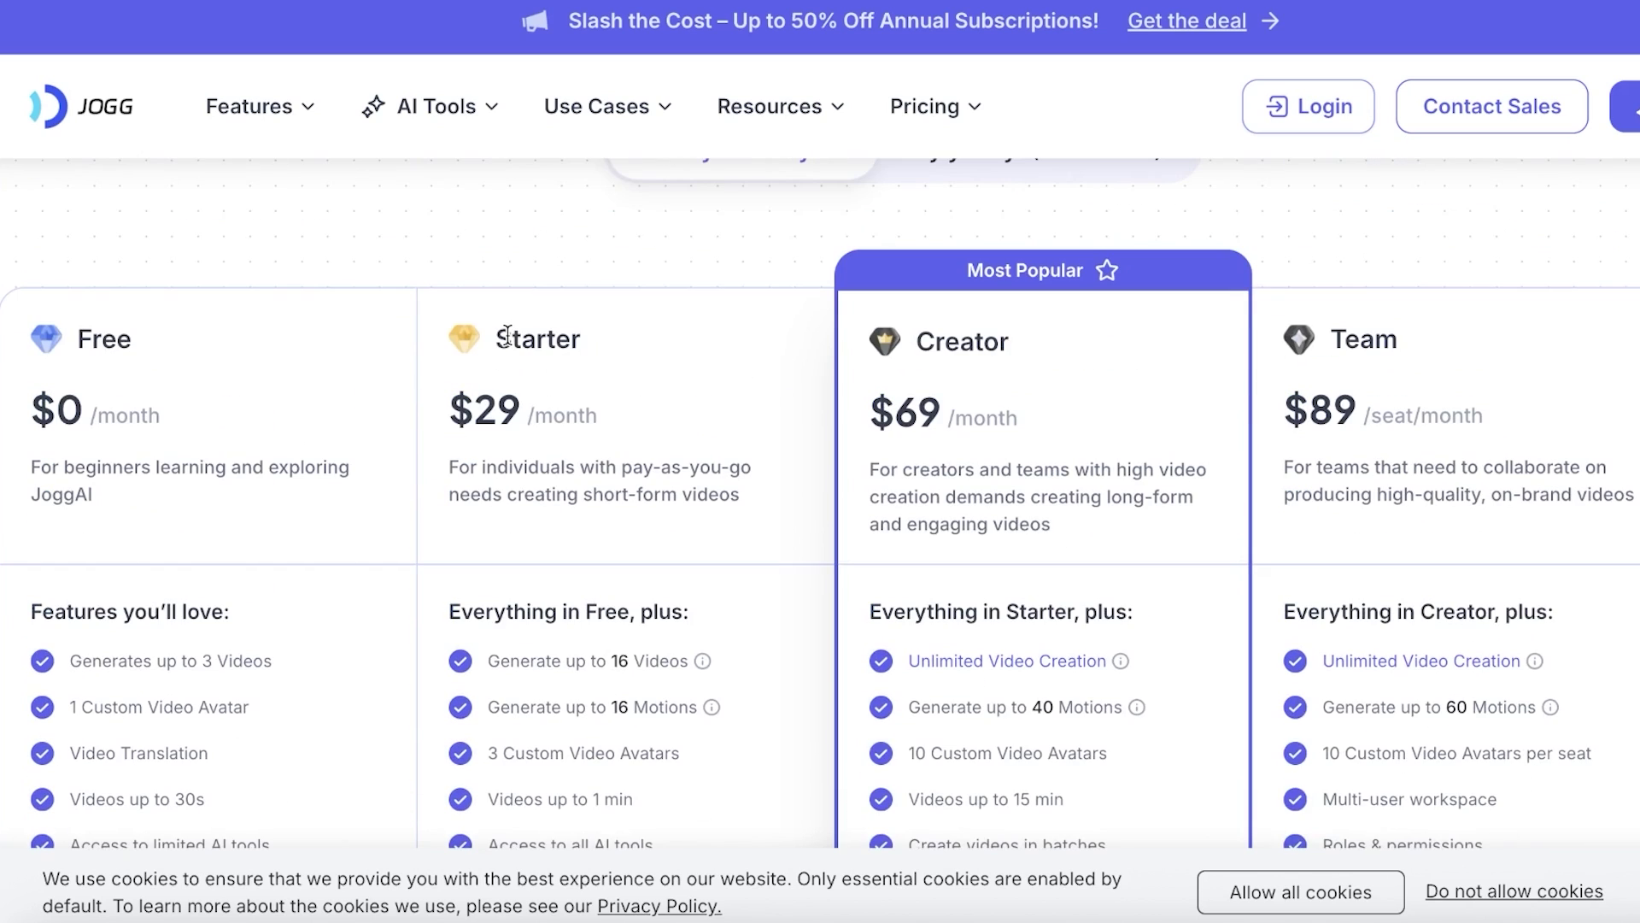
{"action": "scroll", "coordinate": [644, 347], "scroll_direction": "down", "scroll_amount": 1}
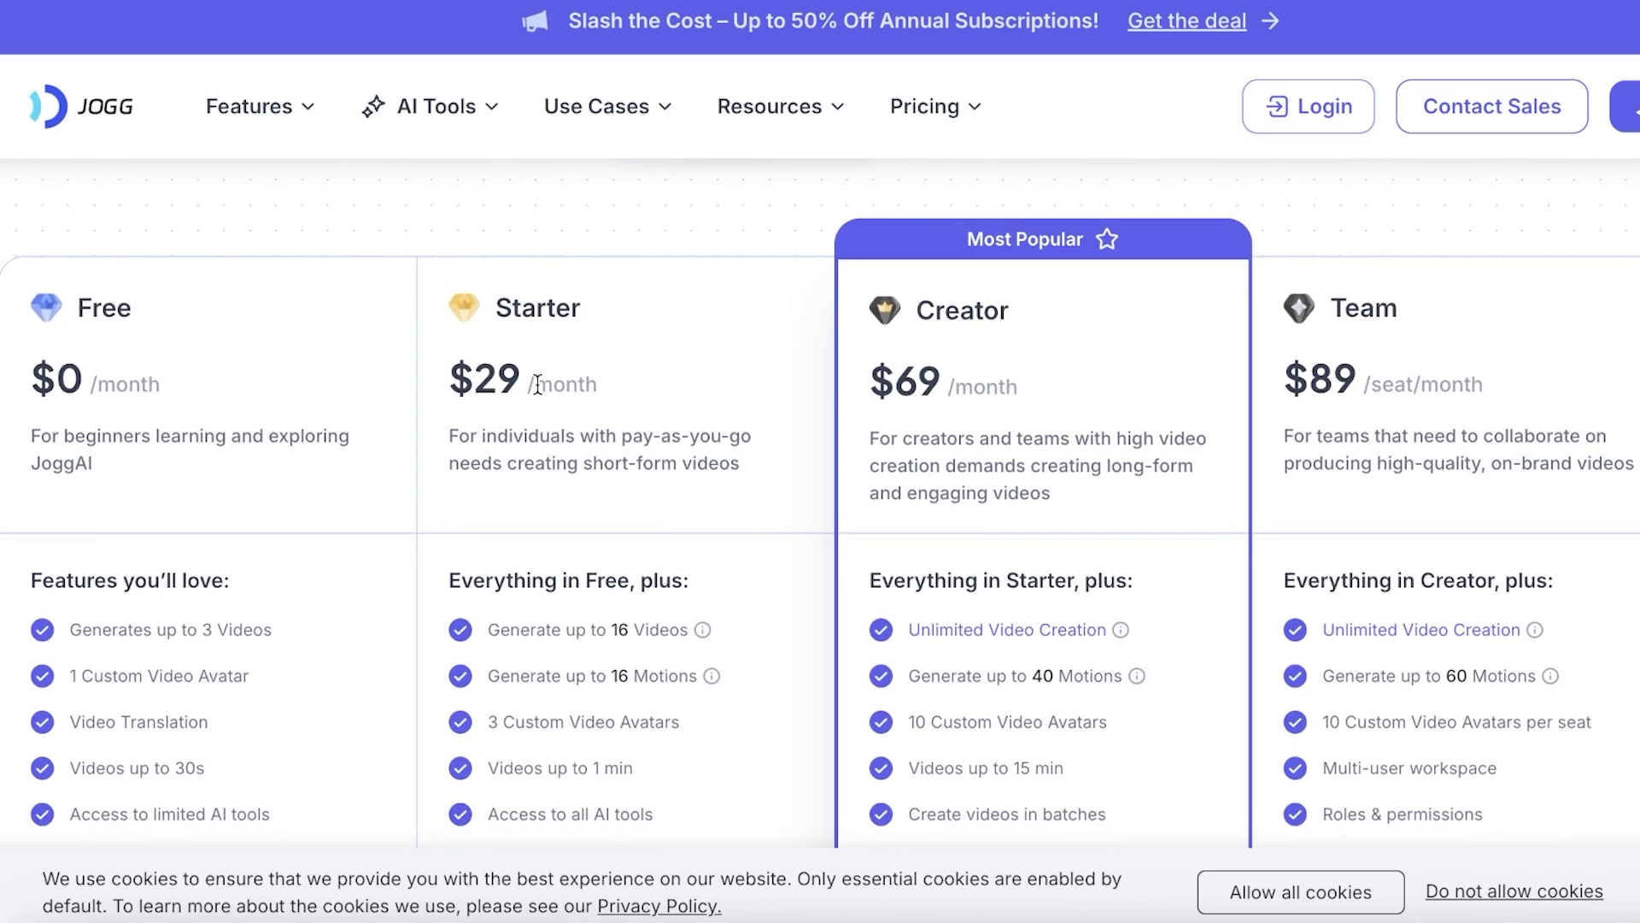
{"action": "scroll", "coordinate": [530, 408], "scroll_direction": "down", "scroll_amount": 3}
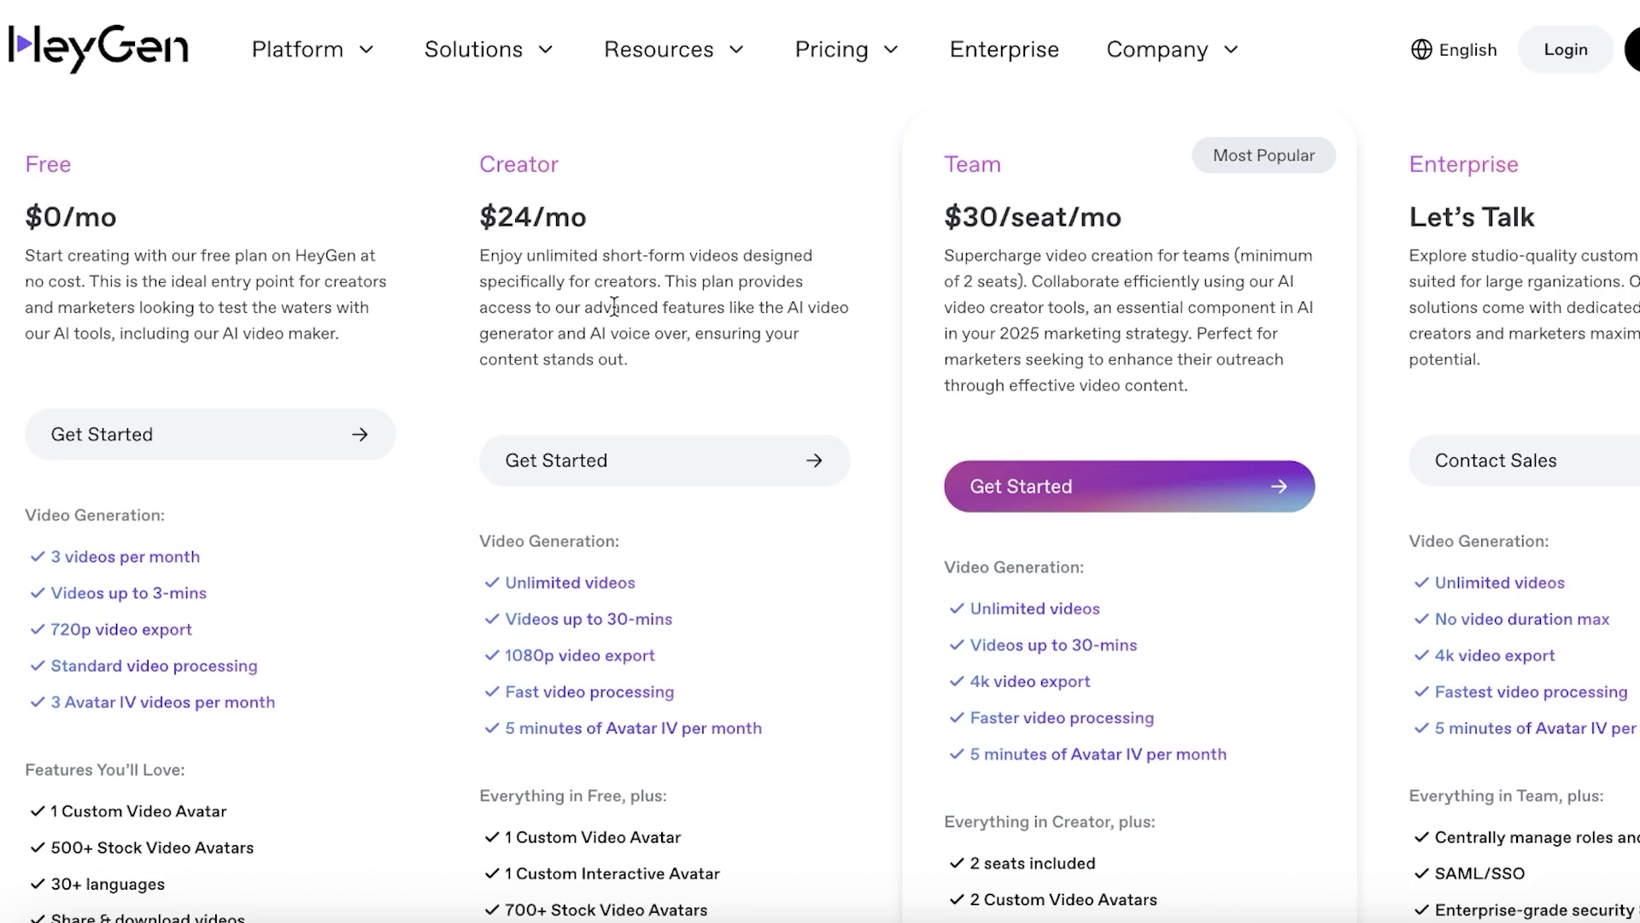
{"action": "scroll", "coordinate": [614, 305], "scroll_direction": "up", "scroll_amount": 3}
{"action": "scroll", "coordinate": [854, 350], "scroll_direction": "down", "scroll_amount": 3}
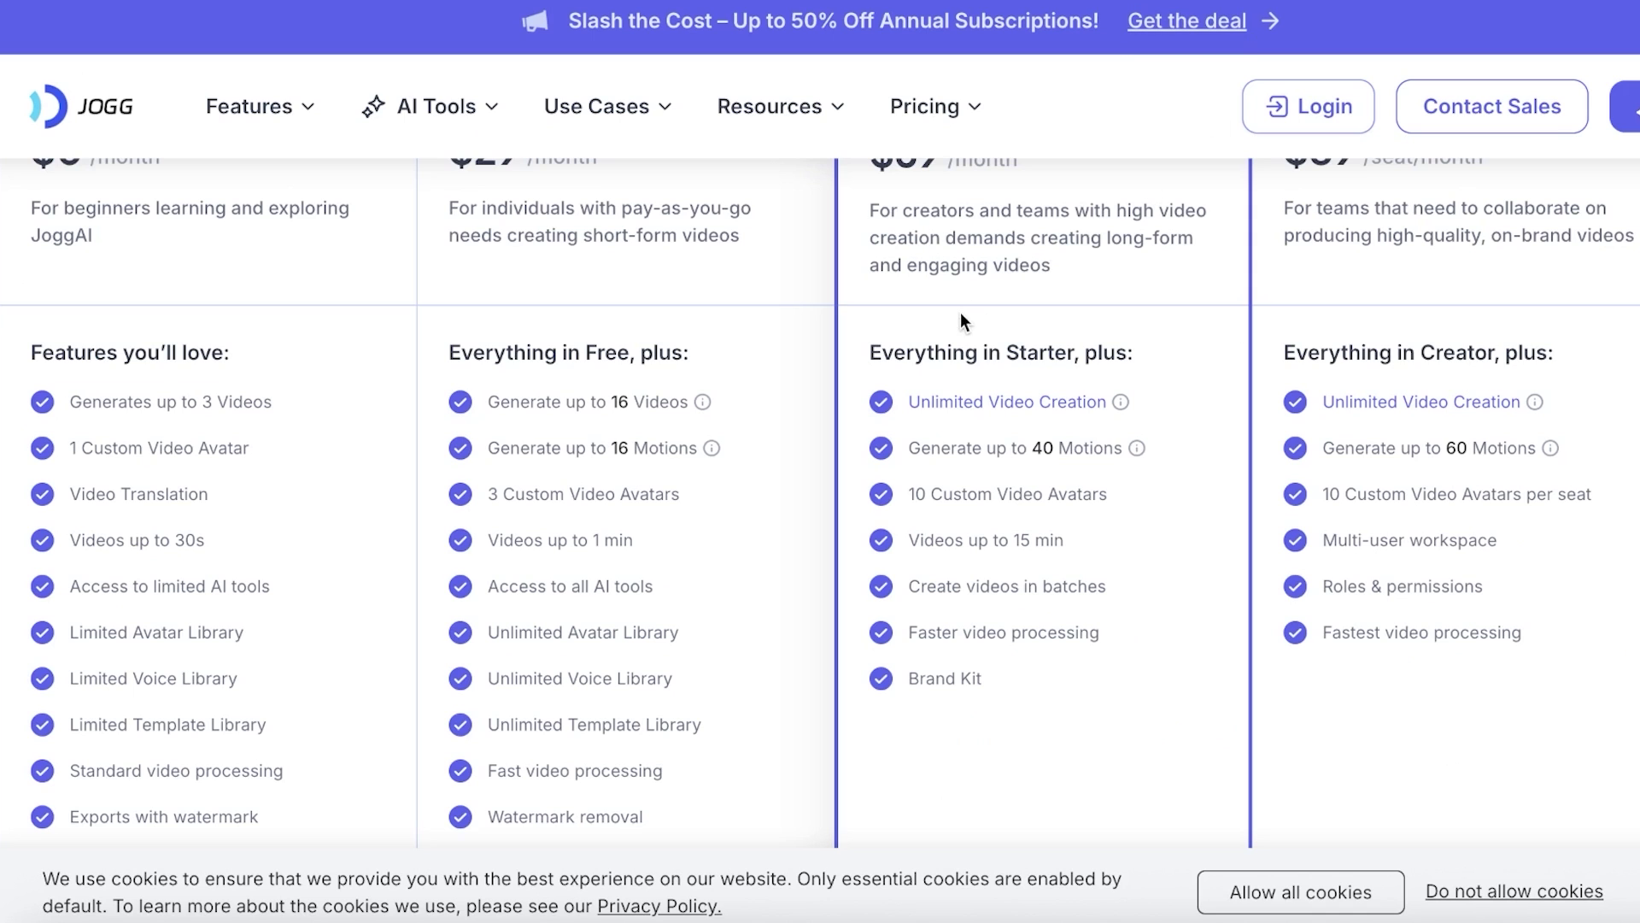
{"action": "scroll", "coordinate": [960, 321], "scroll_direction": "up", "scroll_amount": 2}
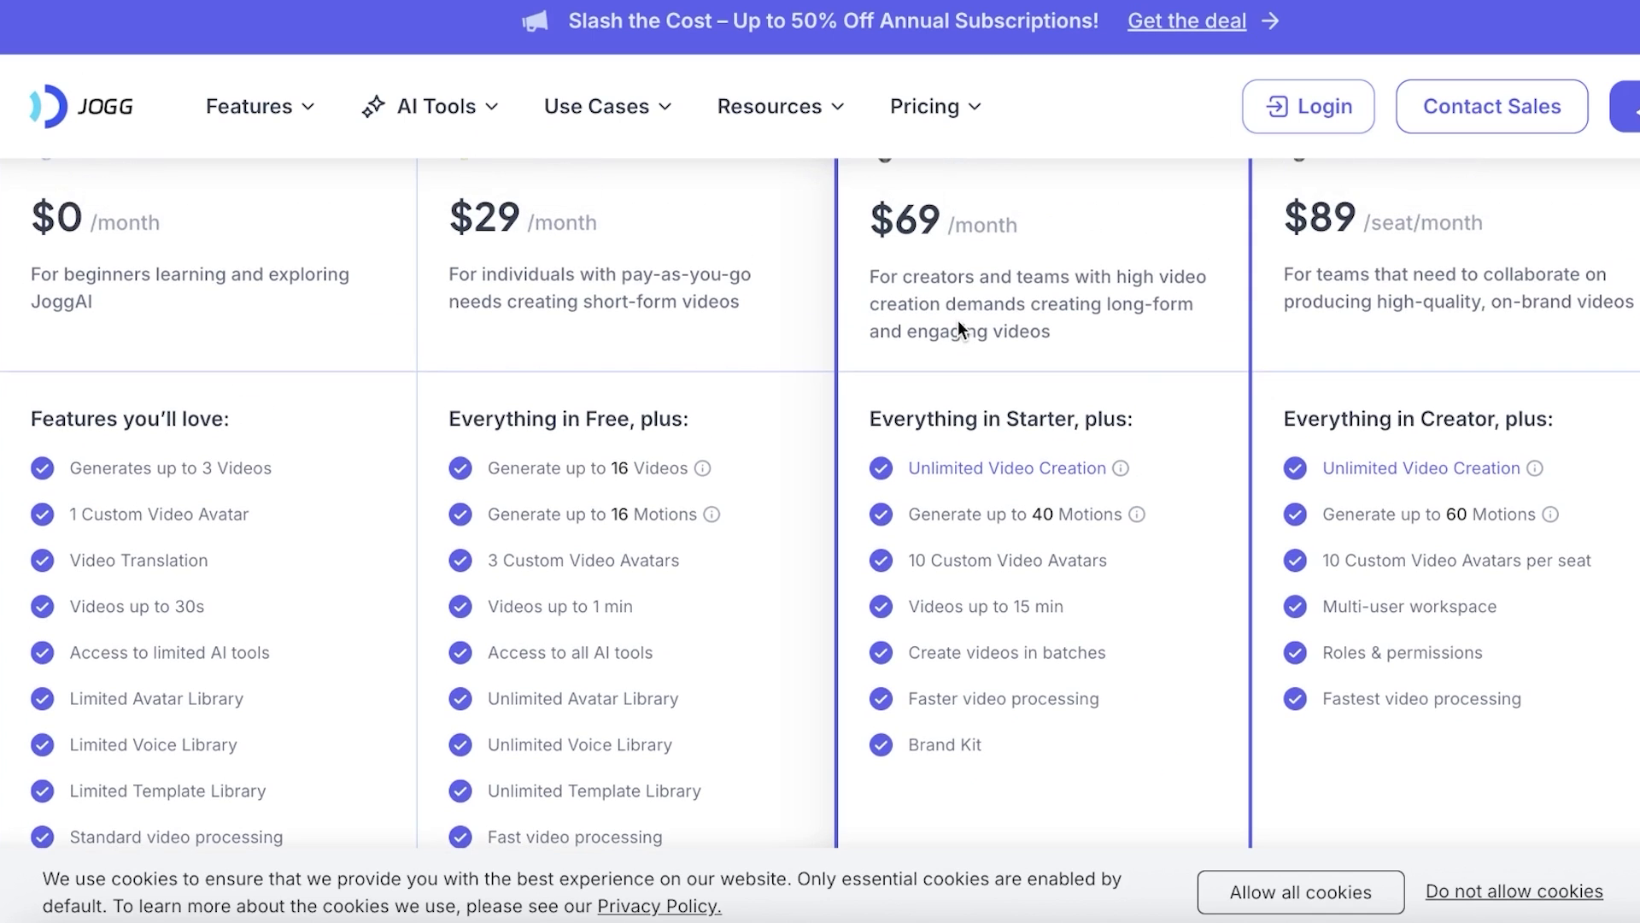
Step: Show monthly prices and compare Free $0, Standard $19/mo, Unlimited $89/mo and Enterprise
{"action": "mouse_move", "coordinate": [976, 137]}
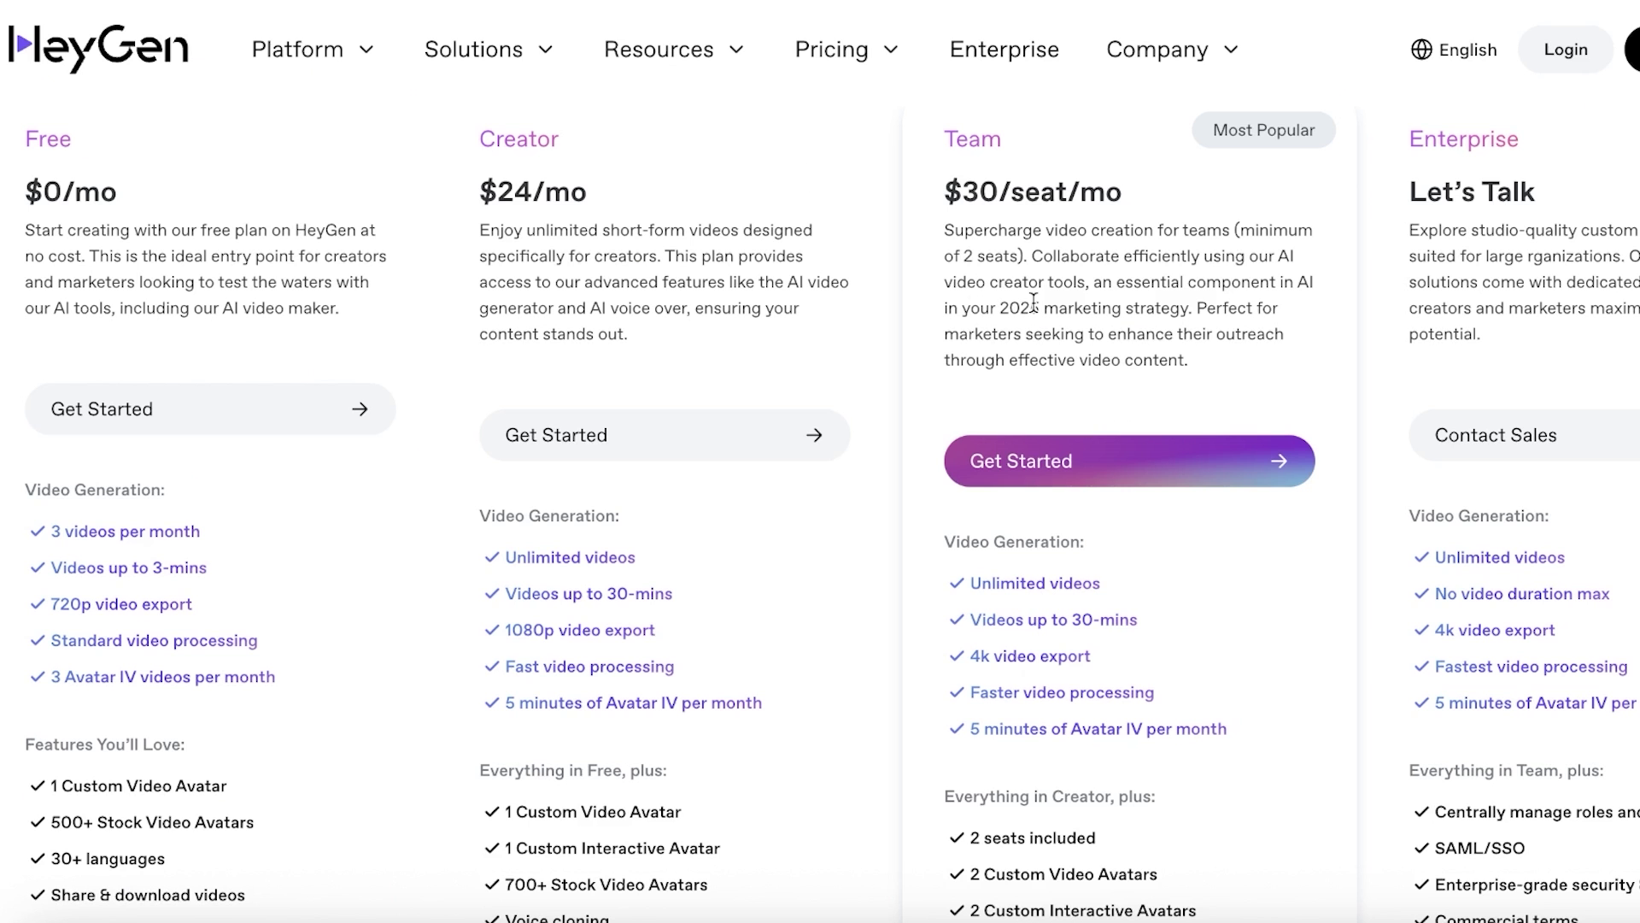
{"action": "scroll", "coordinate": [1039, 314], "scroll_direction": "up", "scroll_amount": 3}
{"action": "left_click", "coordinate": [786, 229]}
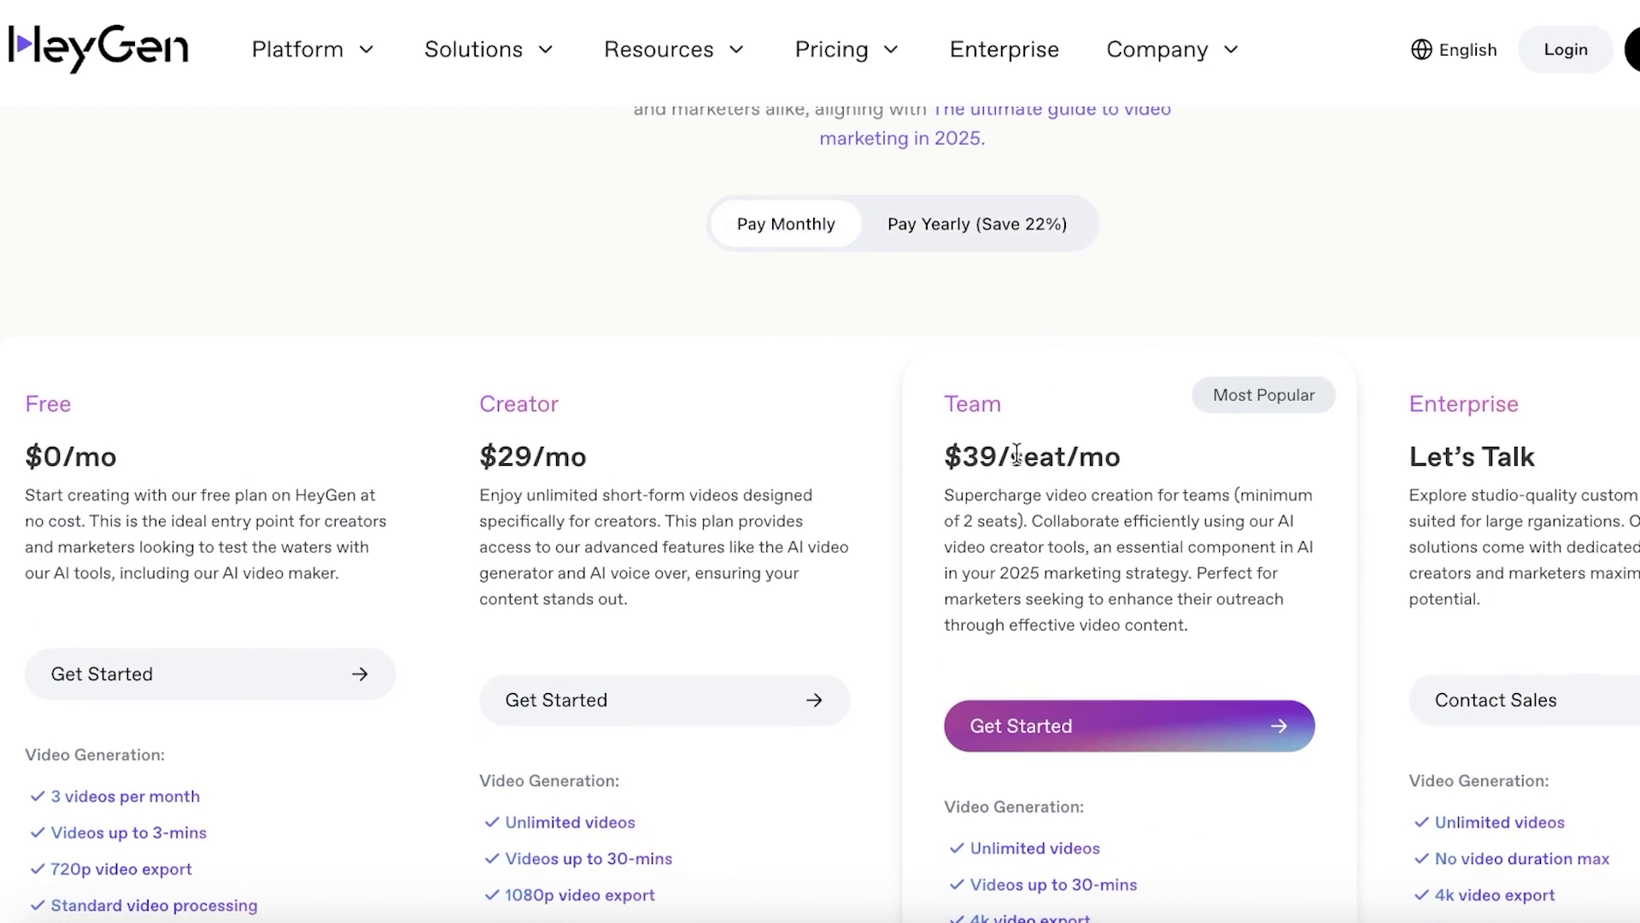
{"action": "scroll", "coordinate": [786, 256], "scroll_direction": "down", "scroll_amount": 3}
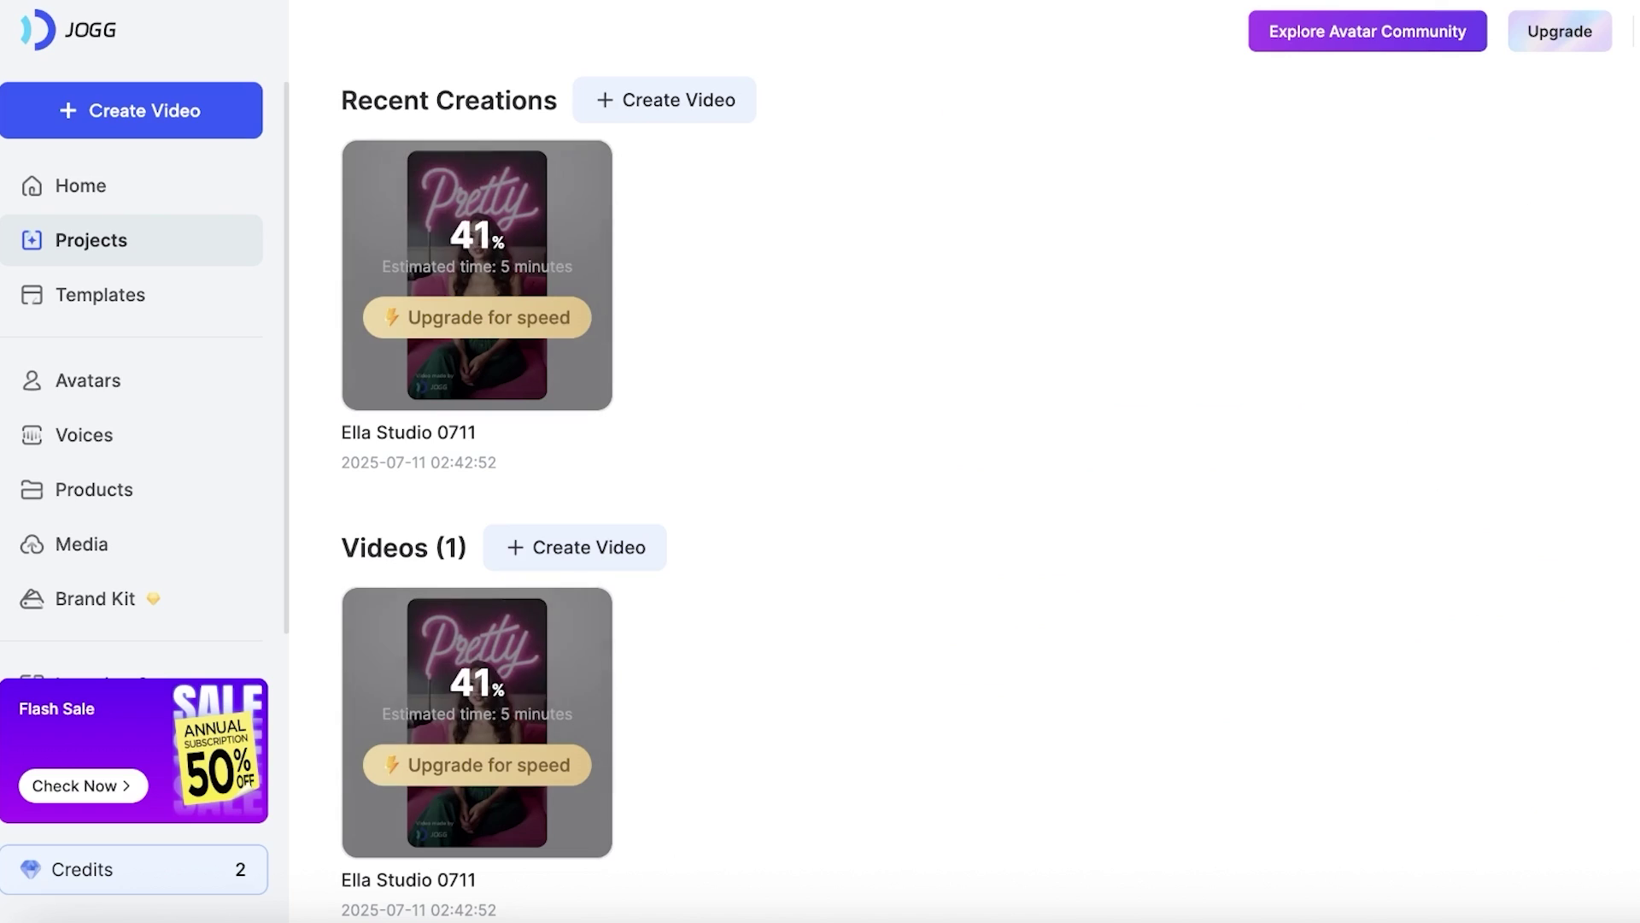
{"action": "mouse_move", "coordinate": [933, 147]}
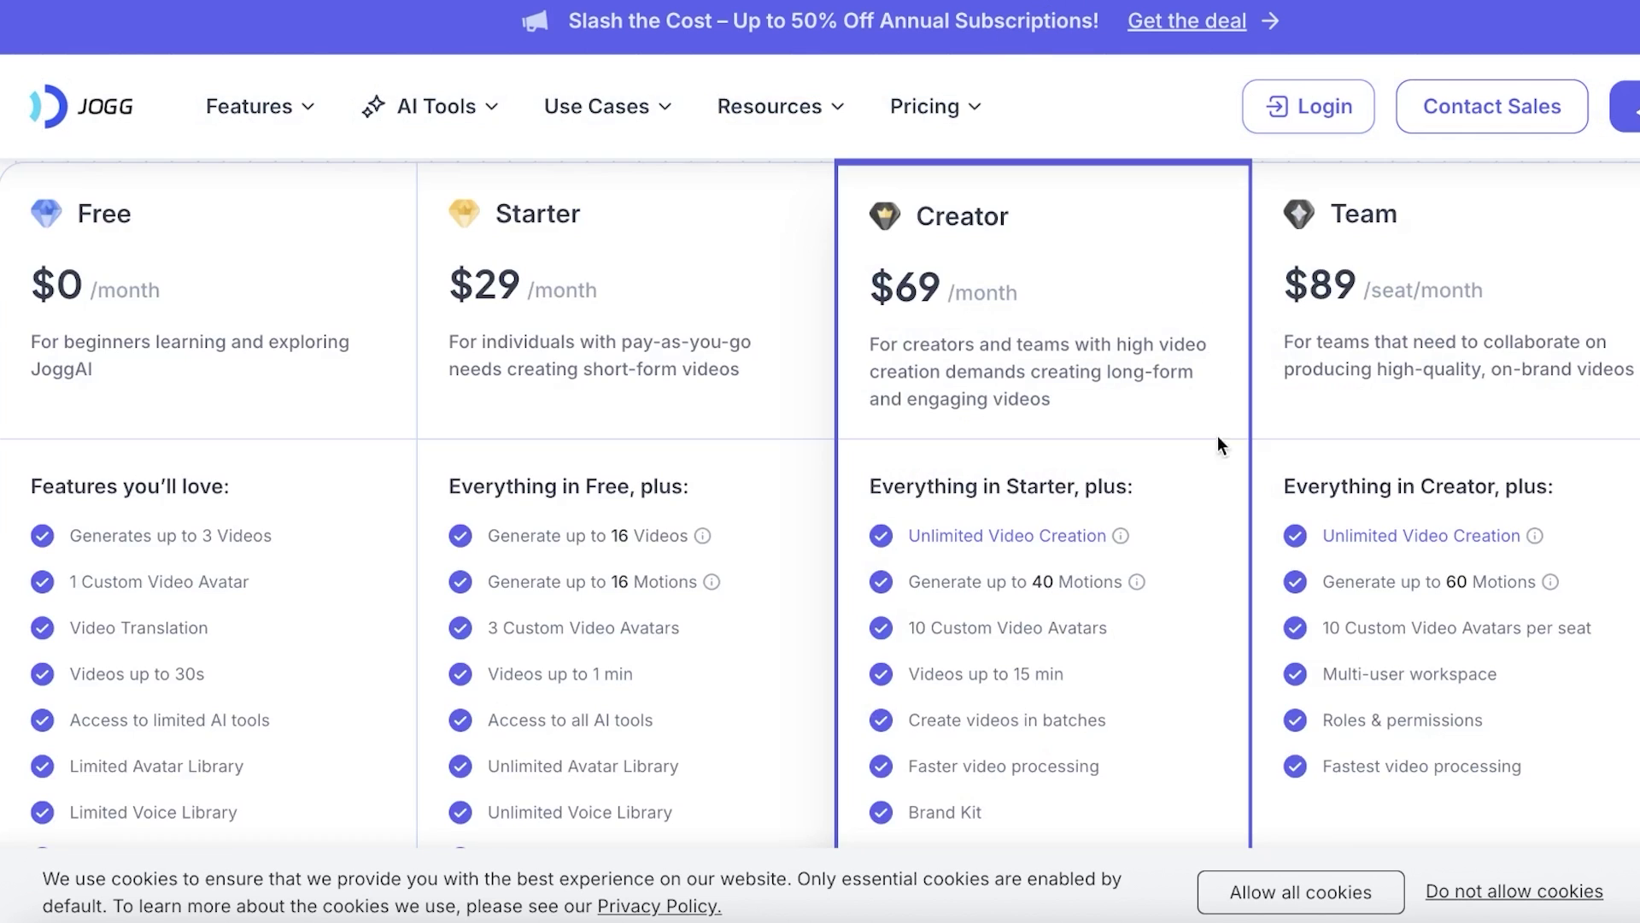
{"action": "scroll", "coordinate": [1213, 453], "scroll_direction": "down", "scroll_amount": 4}
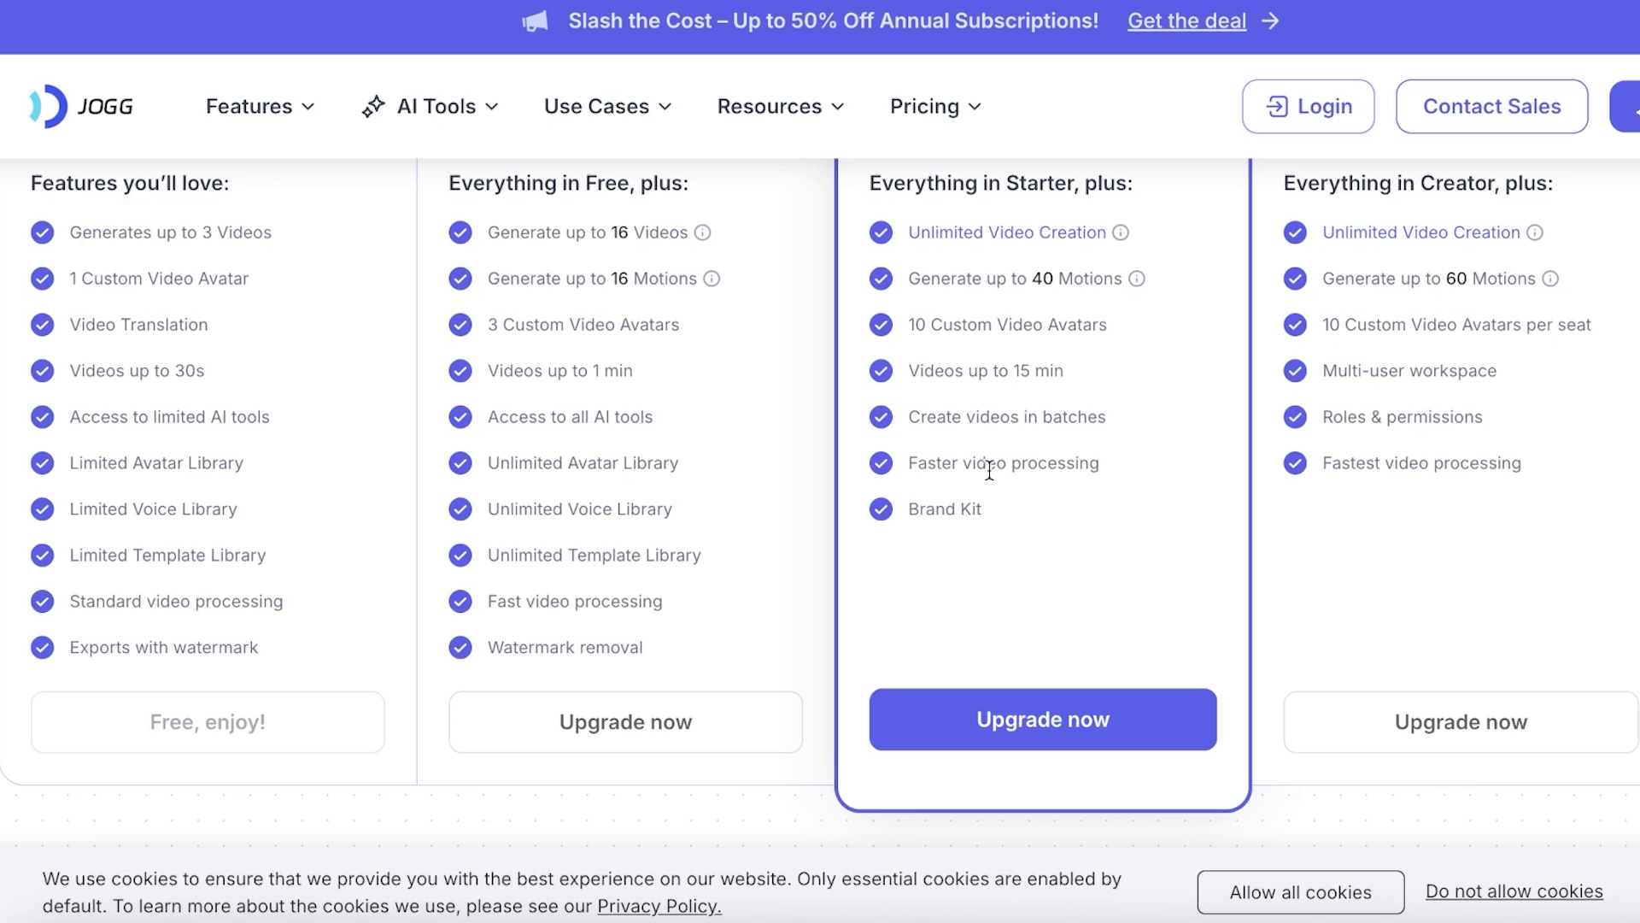
{"action": "scroll", "coordinate": [1090, 451], "scroll_direction": "up", "scroll_amount": 3}
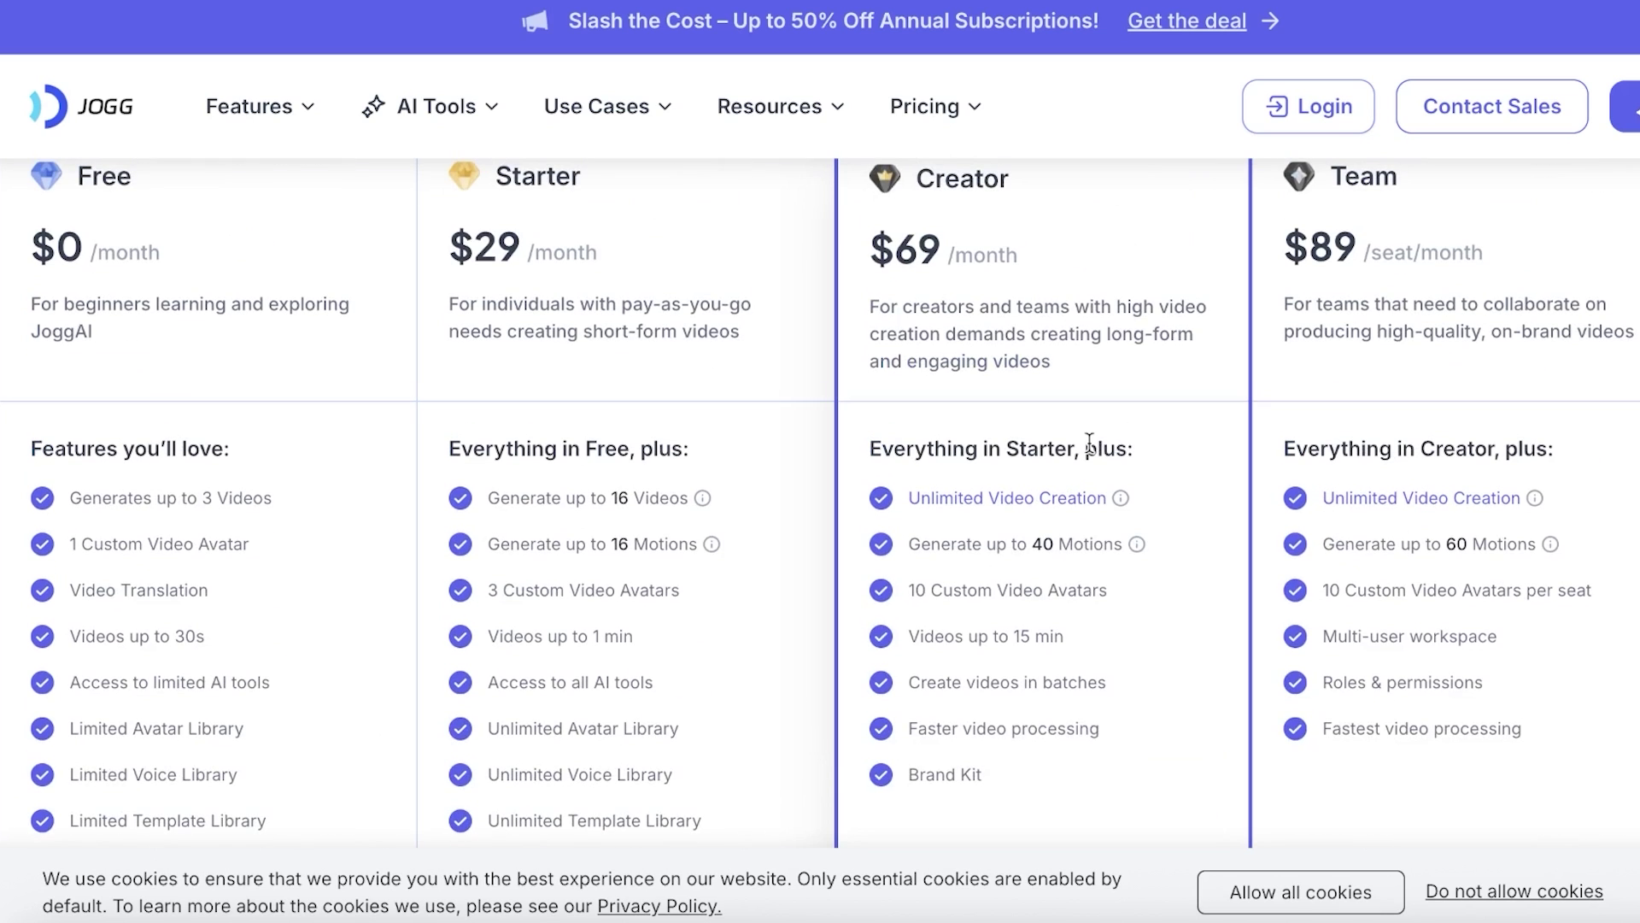
{"action": "scroll", "coordinate": [1238, 377], "scroll_direction": "up", "scroll_amount": 1}
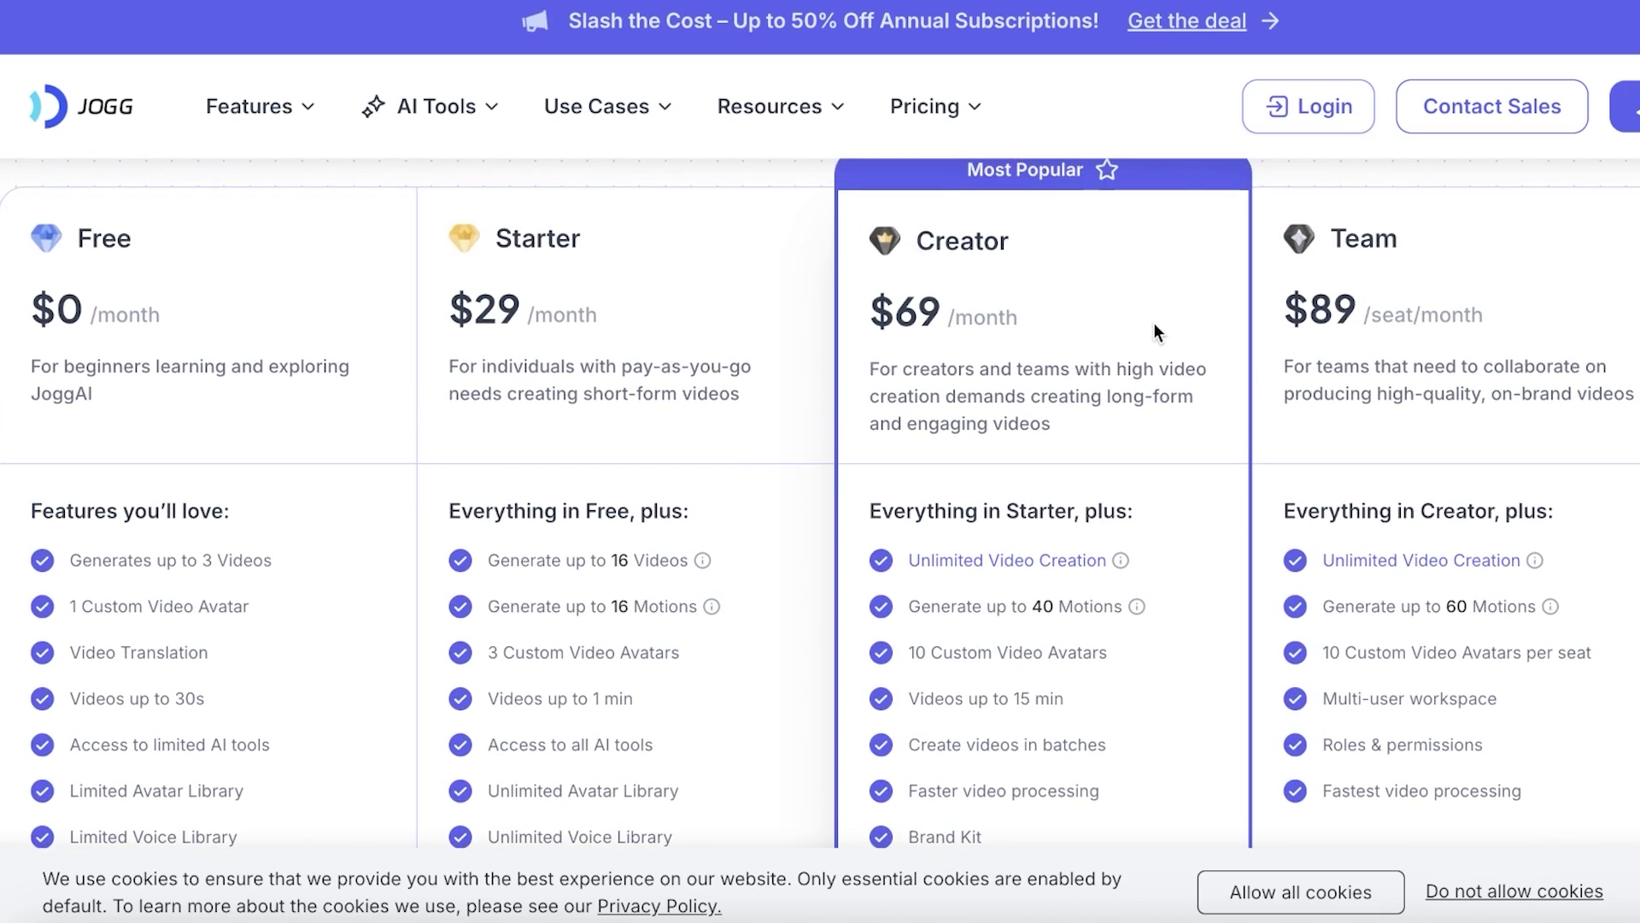
{"action": "scroll", "coordinate": [774, 411], "scroll_direction": "up", "scroll_amount": 3}
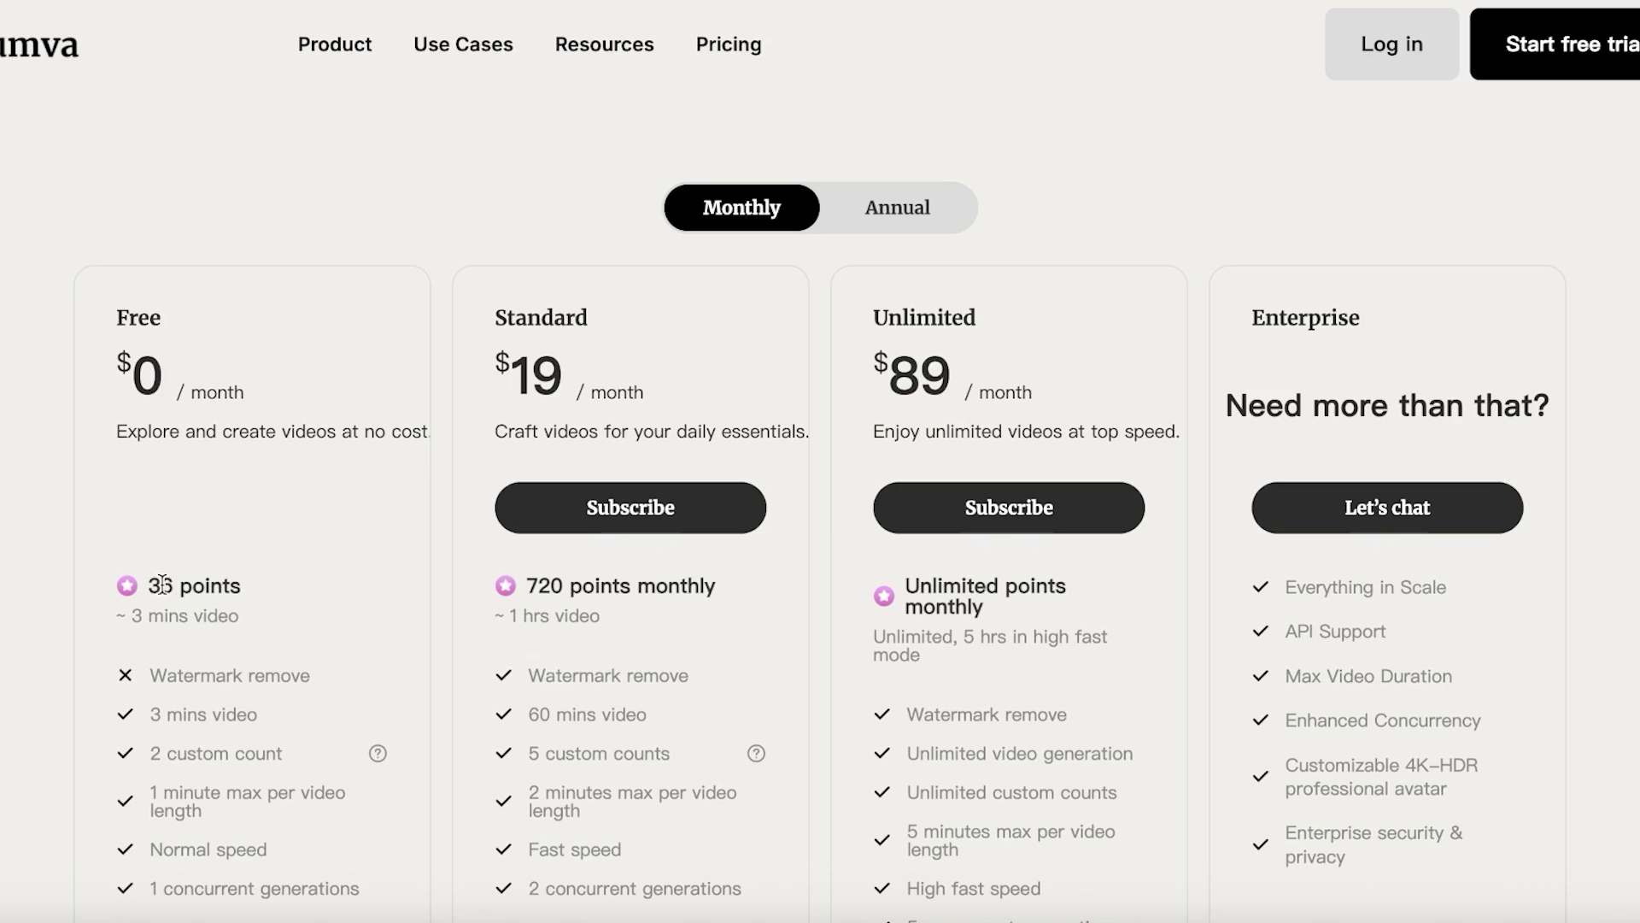
Step: Scroll the Humva plans once more, then return to the 'Creating avatar video in minutes' homepage
{"action": "scroll", "coordinate": [155, 748], "scroll_direction": "down", "scroll_amount": 1}
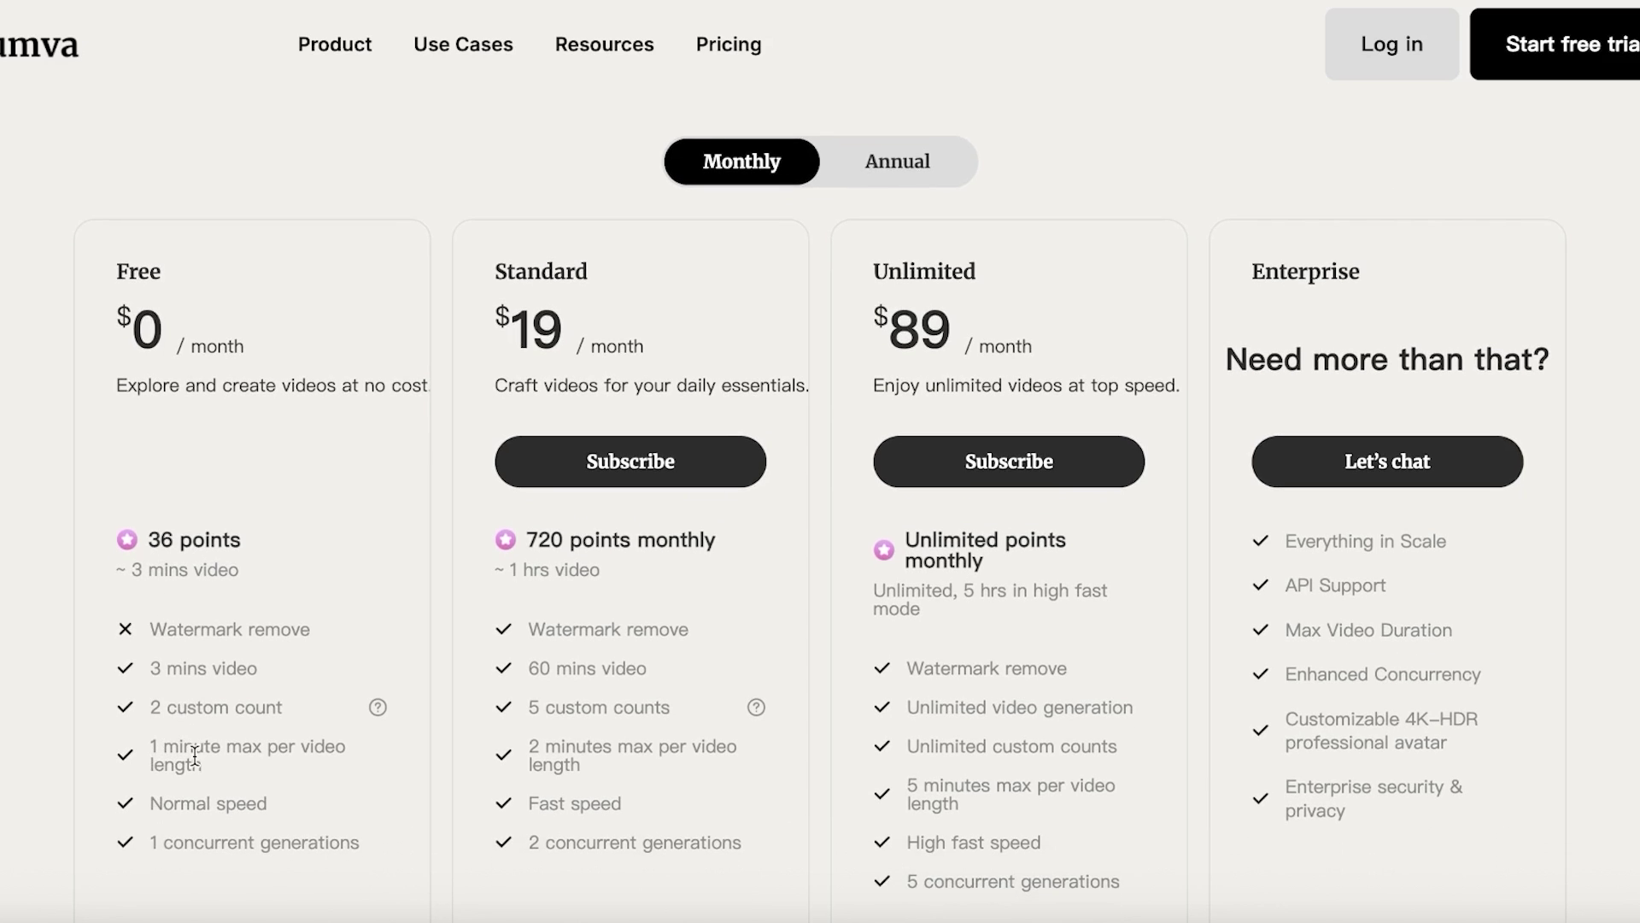
{"action": "scroll", "coordinate": [1388, 107], "scroll_direction": "up", "scroll_amount": 1}
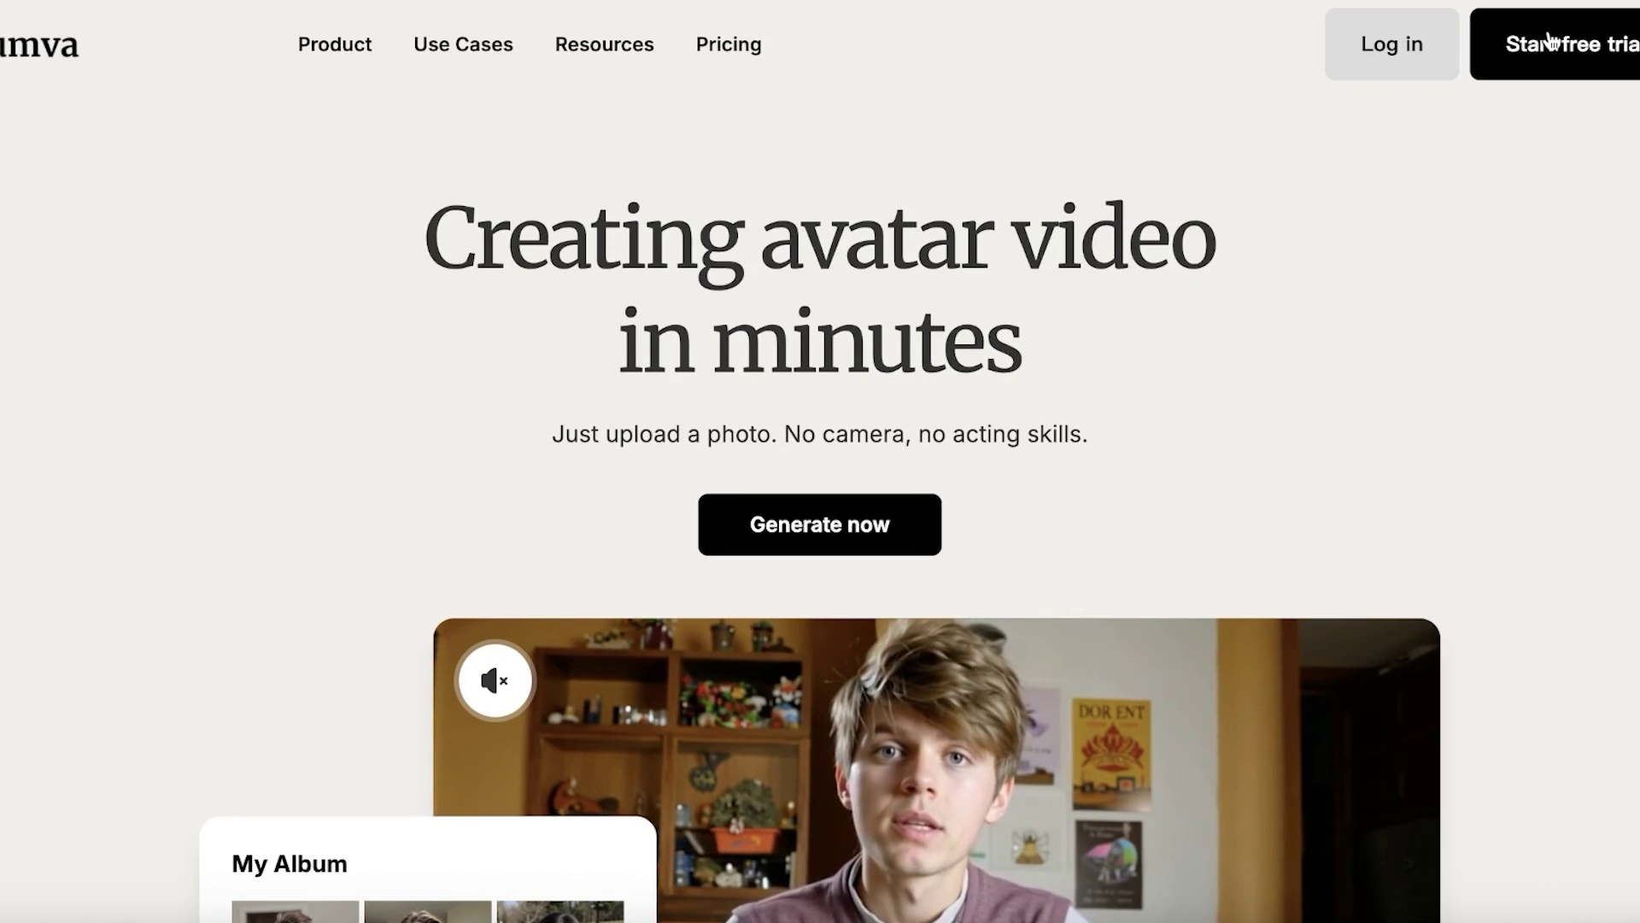
Step: Start a Humva free trial via Continue with Google, approving consent to reach the Avatar Library
{"action": "left_click", "coordinate": [1499, 35]}
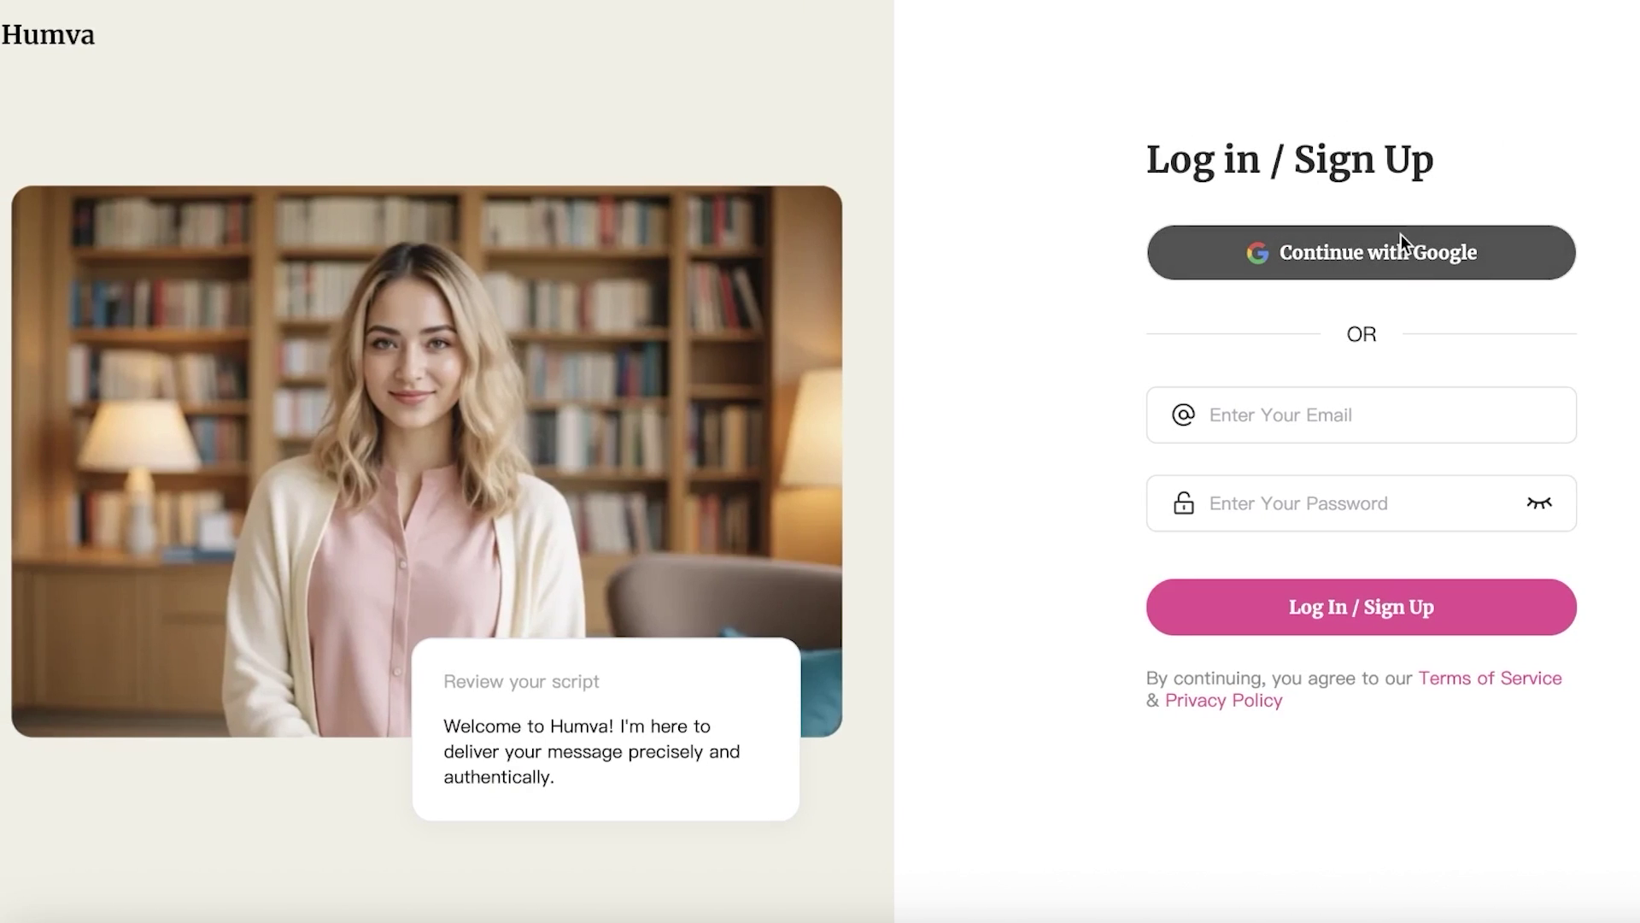
{"action": "left_click", "coordinate": [1341, 243]}
{"action": "left_click", "coordinate": [1162, 257]}
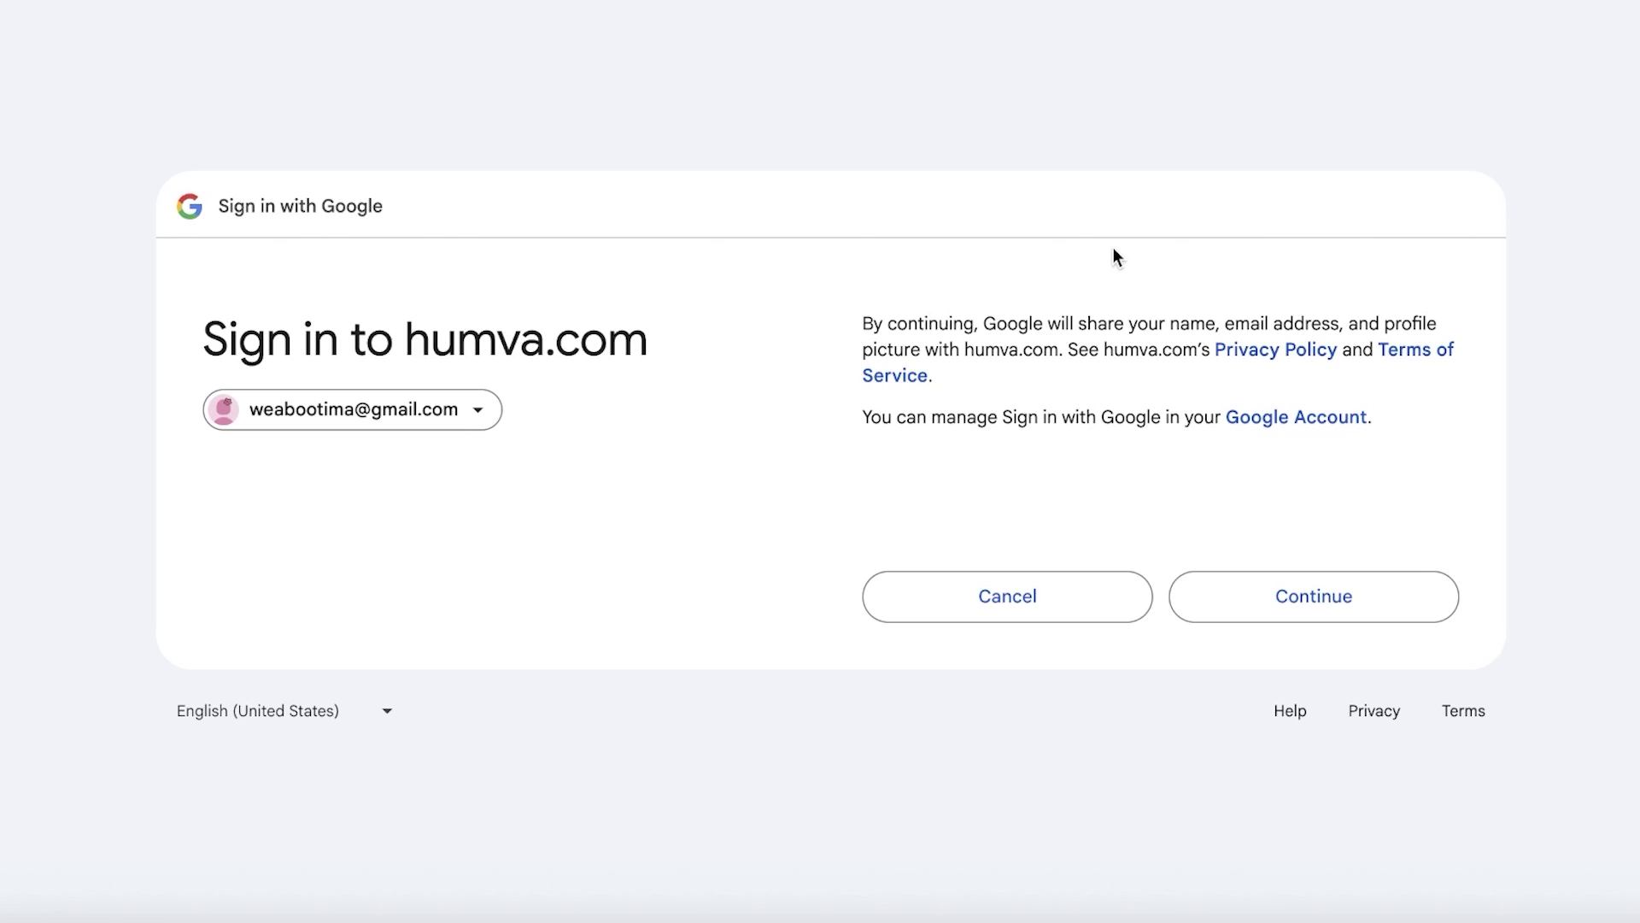
{"action": "left_click", "coordinate": [1279, 622]}
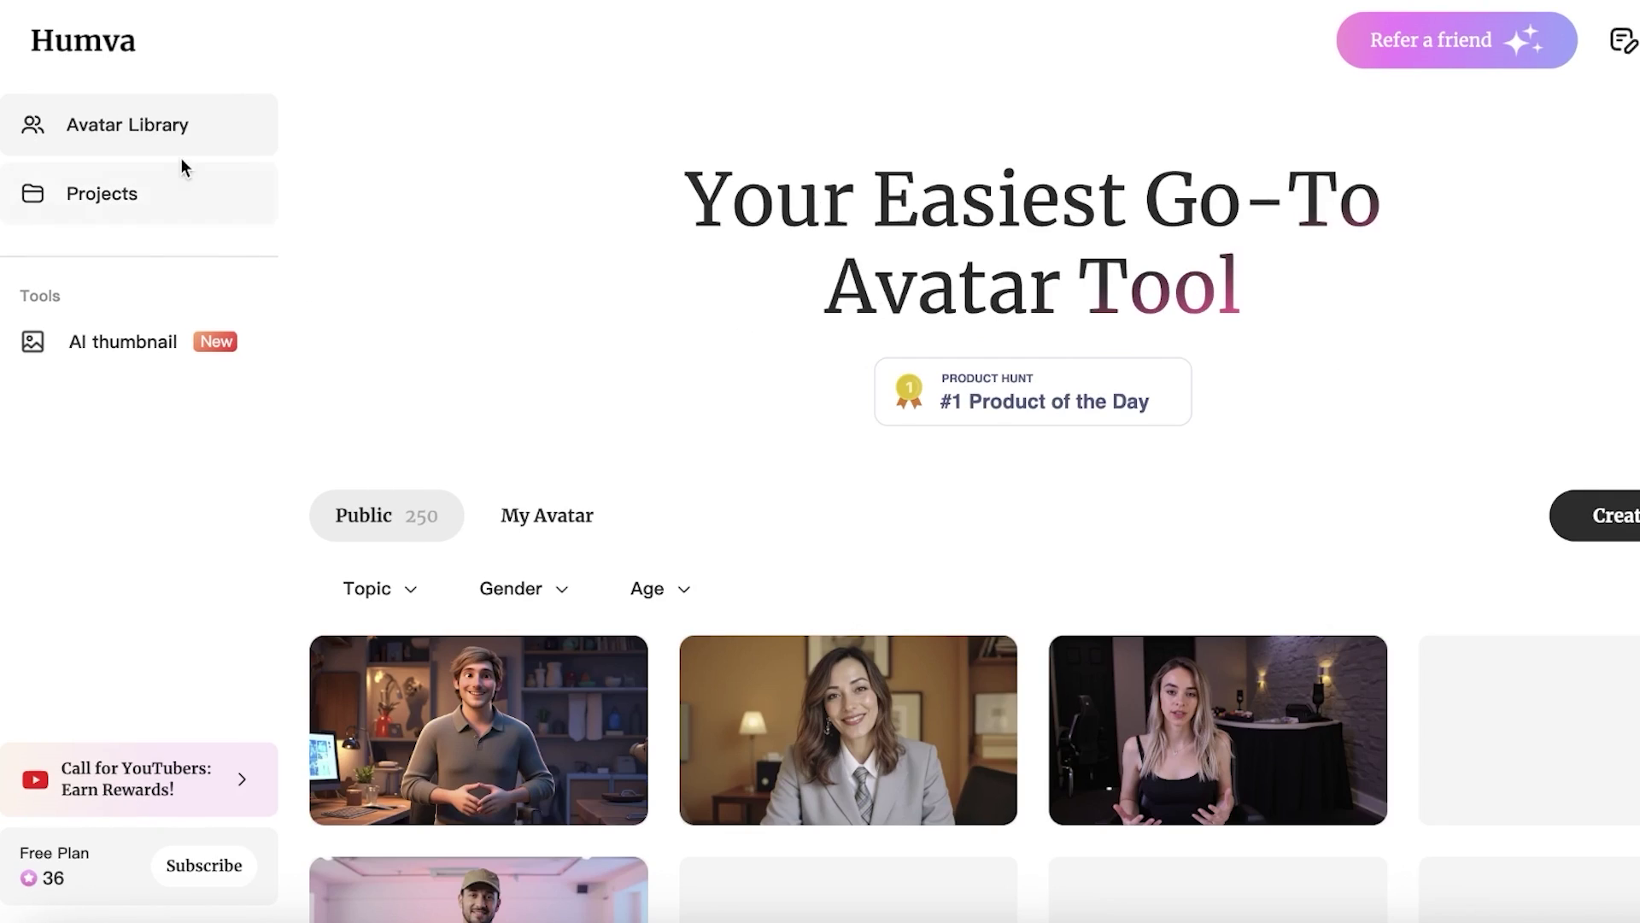
Step: Browse the public avatars and open the blonde Studio fireplace avatar in the 16:9 editor
{"action": "scroll", "coordinate": [546, 427], "scroll_direction": "down", "scroll_amount": 3}
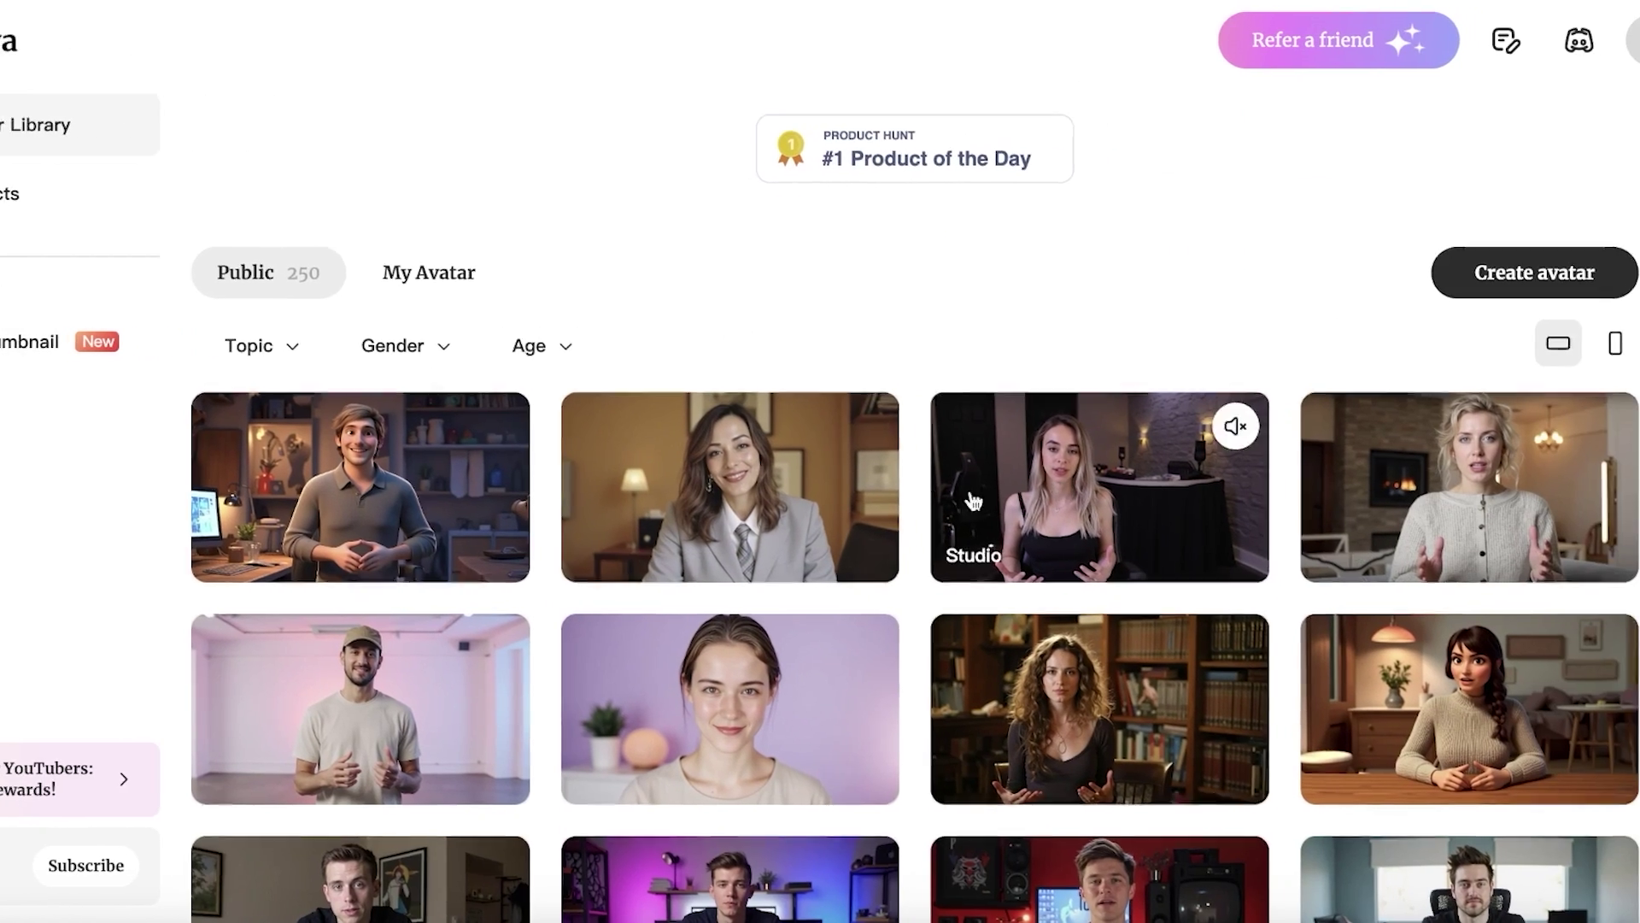
{"action": "scroll", "coordinate": [974, 501], "scroll_direction": "down", "scroll_amount": 5}
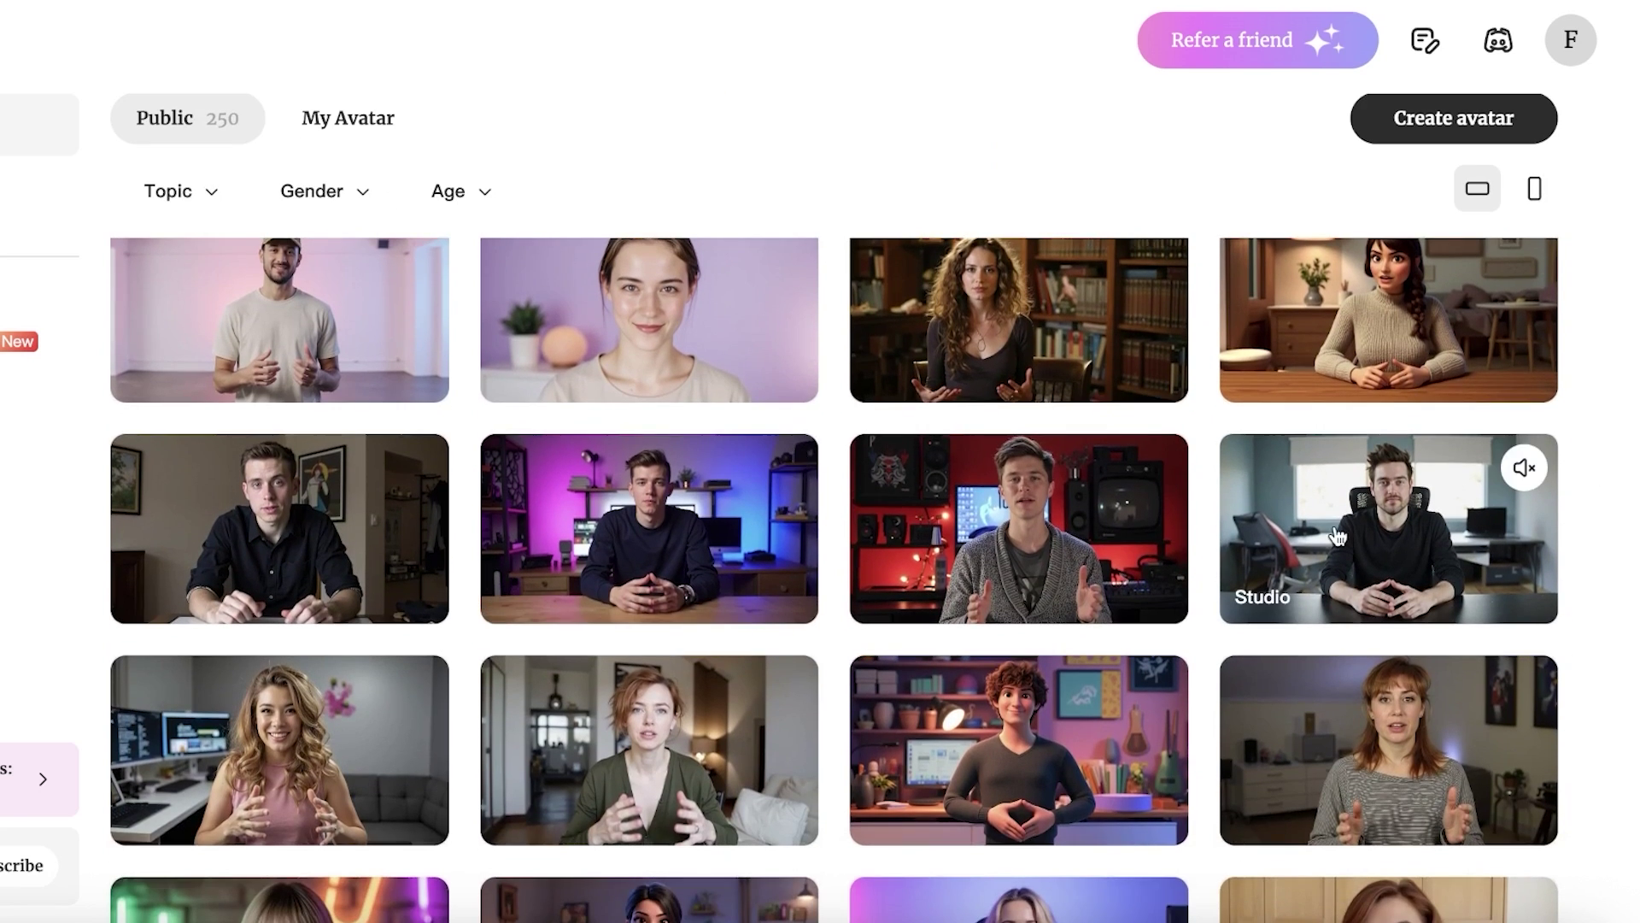
{"action": "scroll", "coordinate": [1005, 530], "scroll_direction": "up", "scroll_amount": 3}
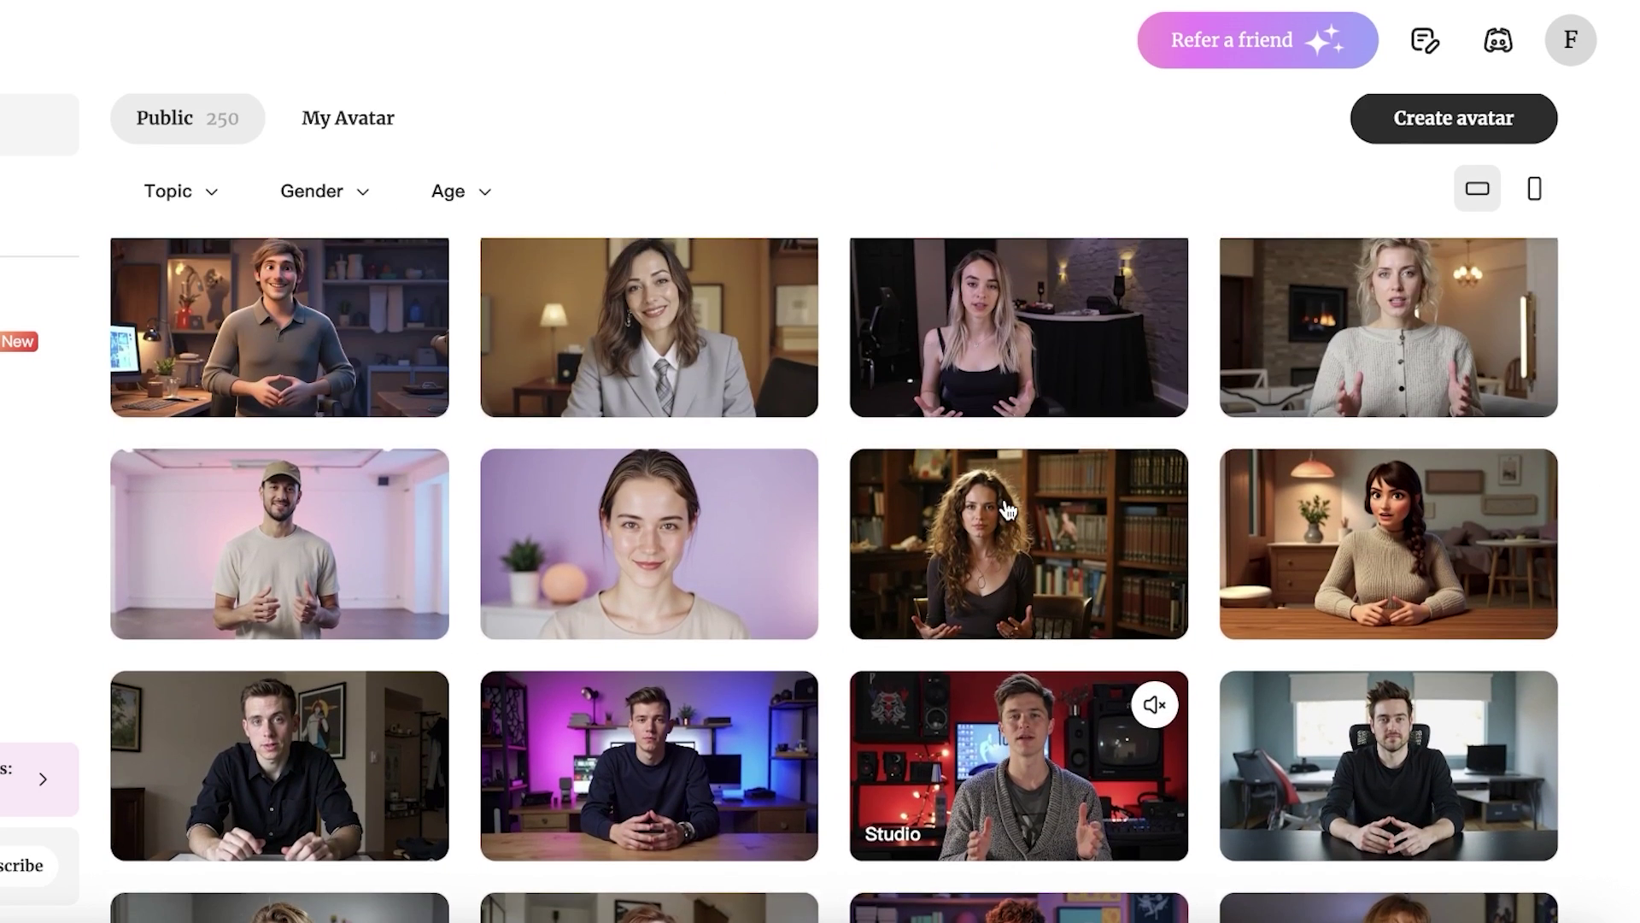
{"action": "scroll", "coordinate": [1102, 500], "scroll_direction": "up", "scroll_amount": 1}
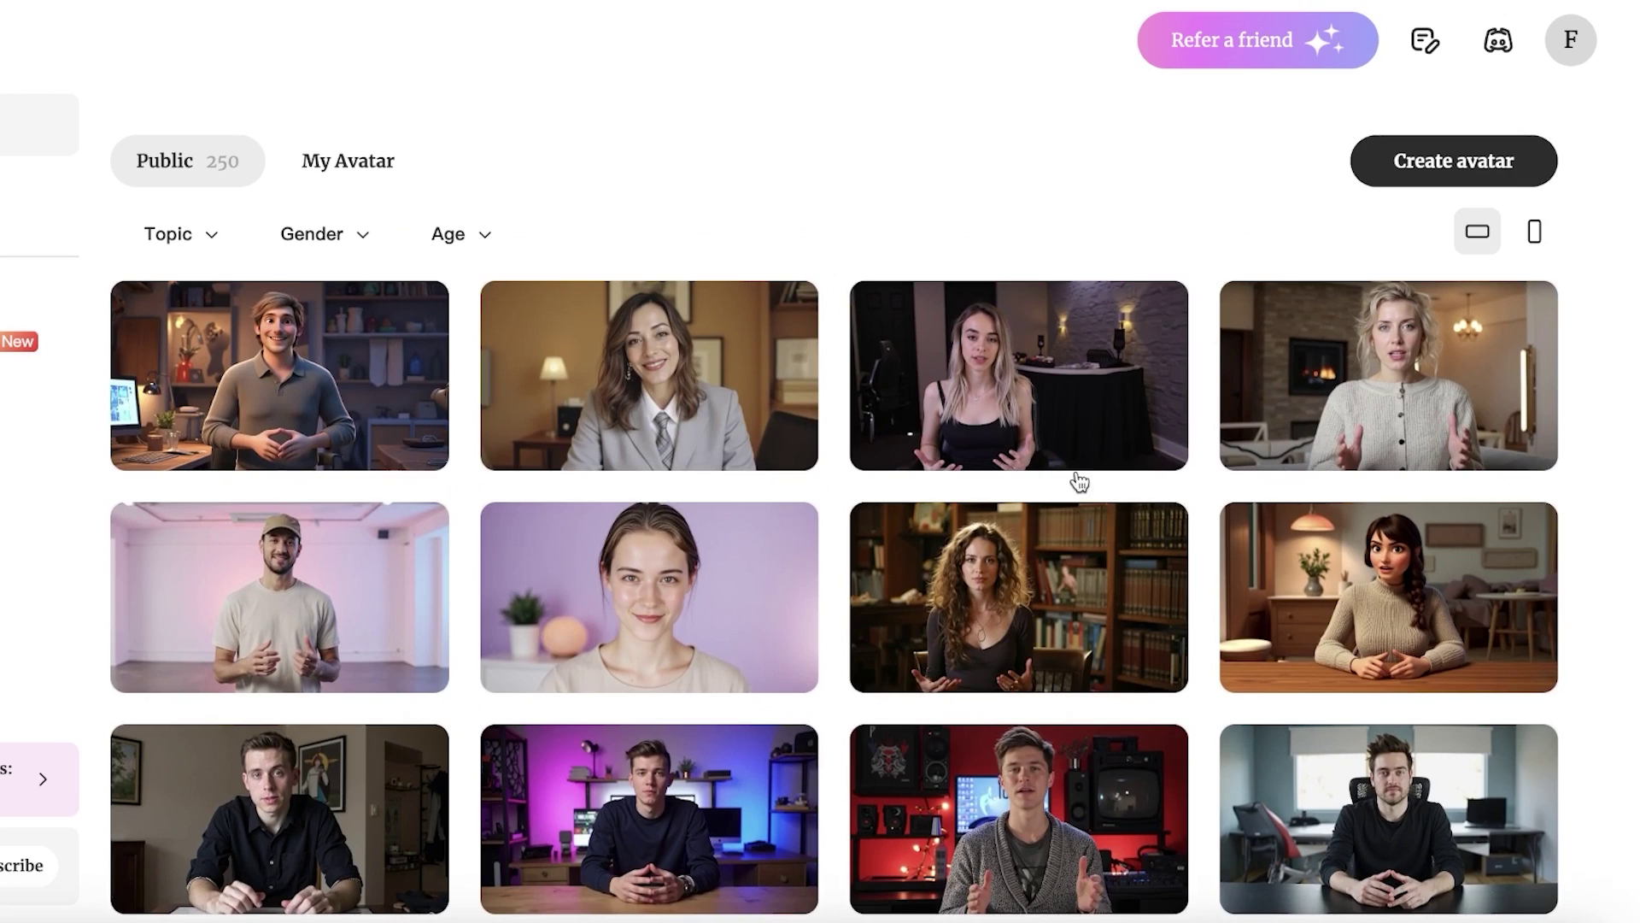
{"action": "left_click", "coordinate": [1364, 358]}
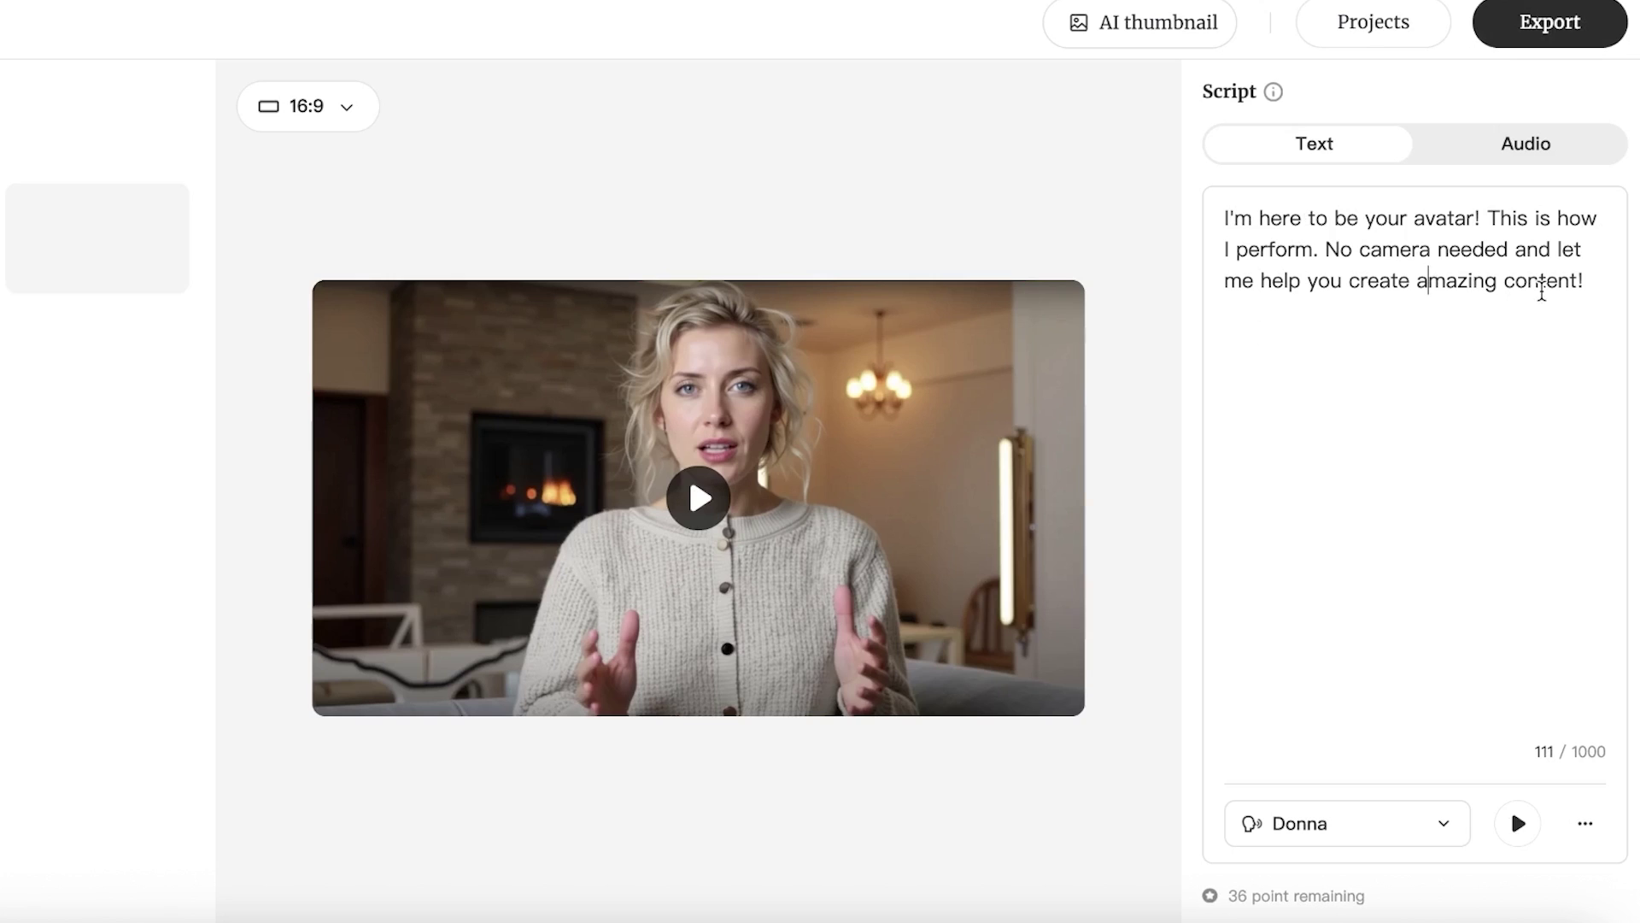
Step: Compare the white-shirt and cardigan avatar scenes, settling on the cardigan one
{"action": "left_click_drag", "start_coordinate": [1584, 282], "coordinate": [1346, 218]}
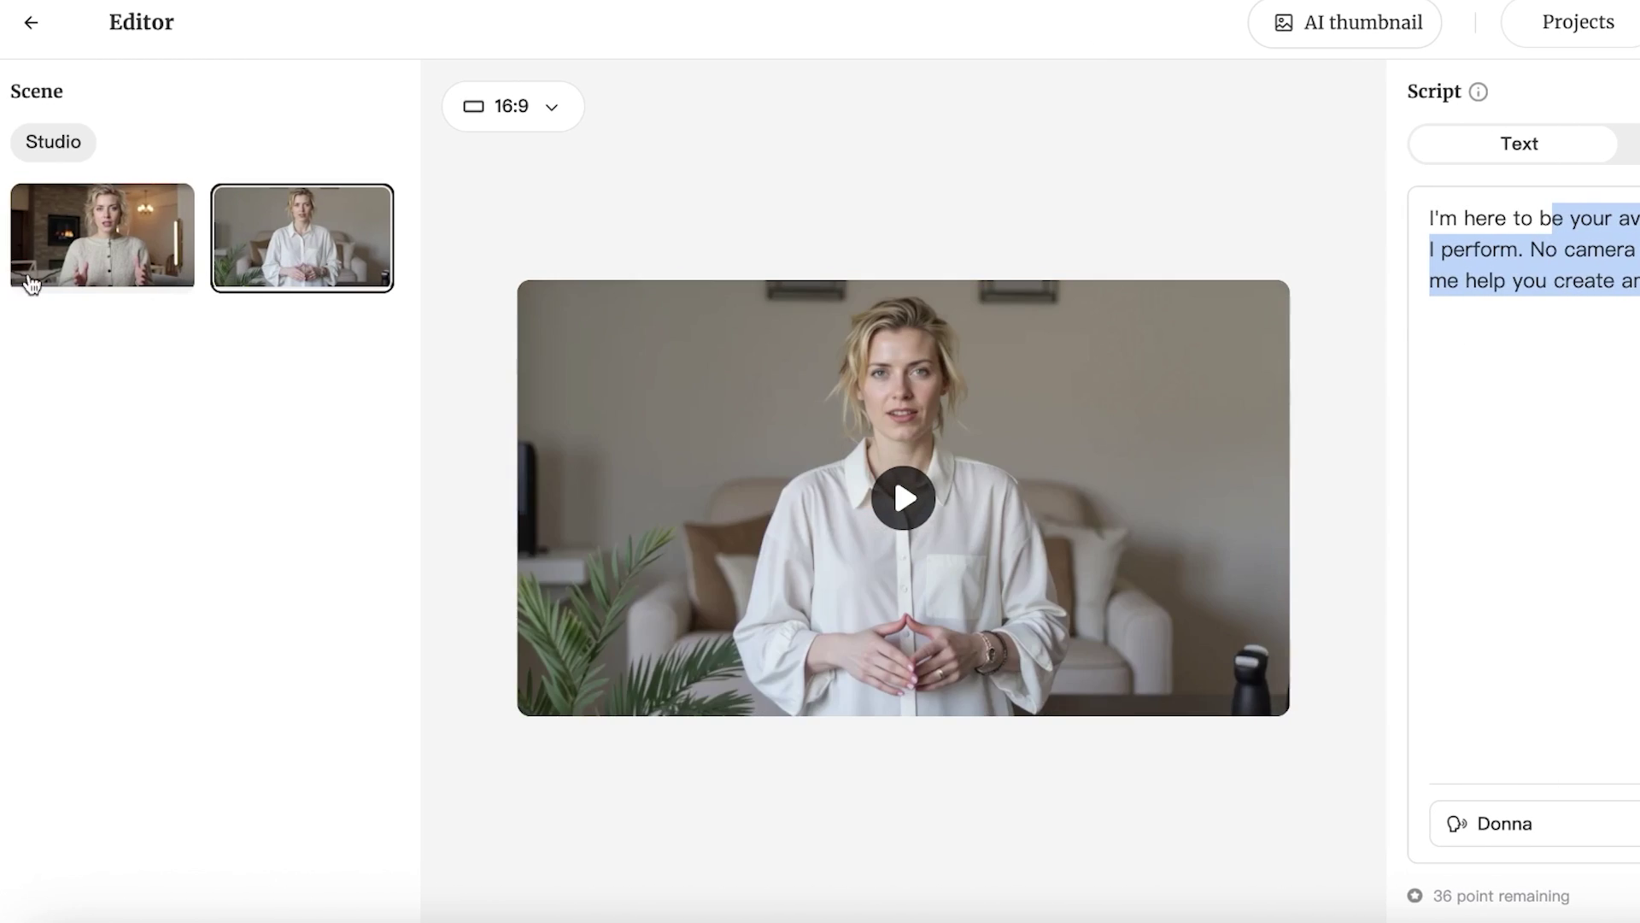
{"action": "left_click", "coordinate": [24, 246]}
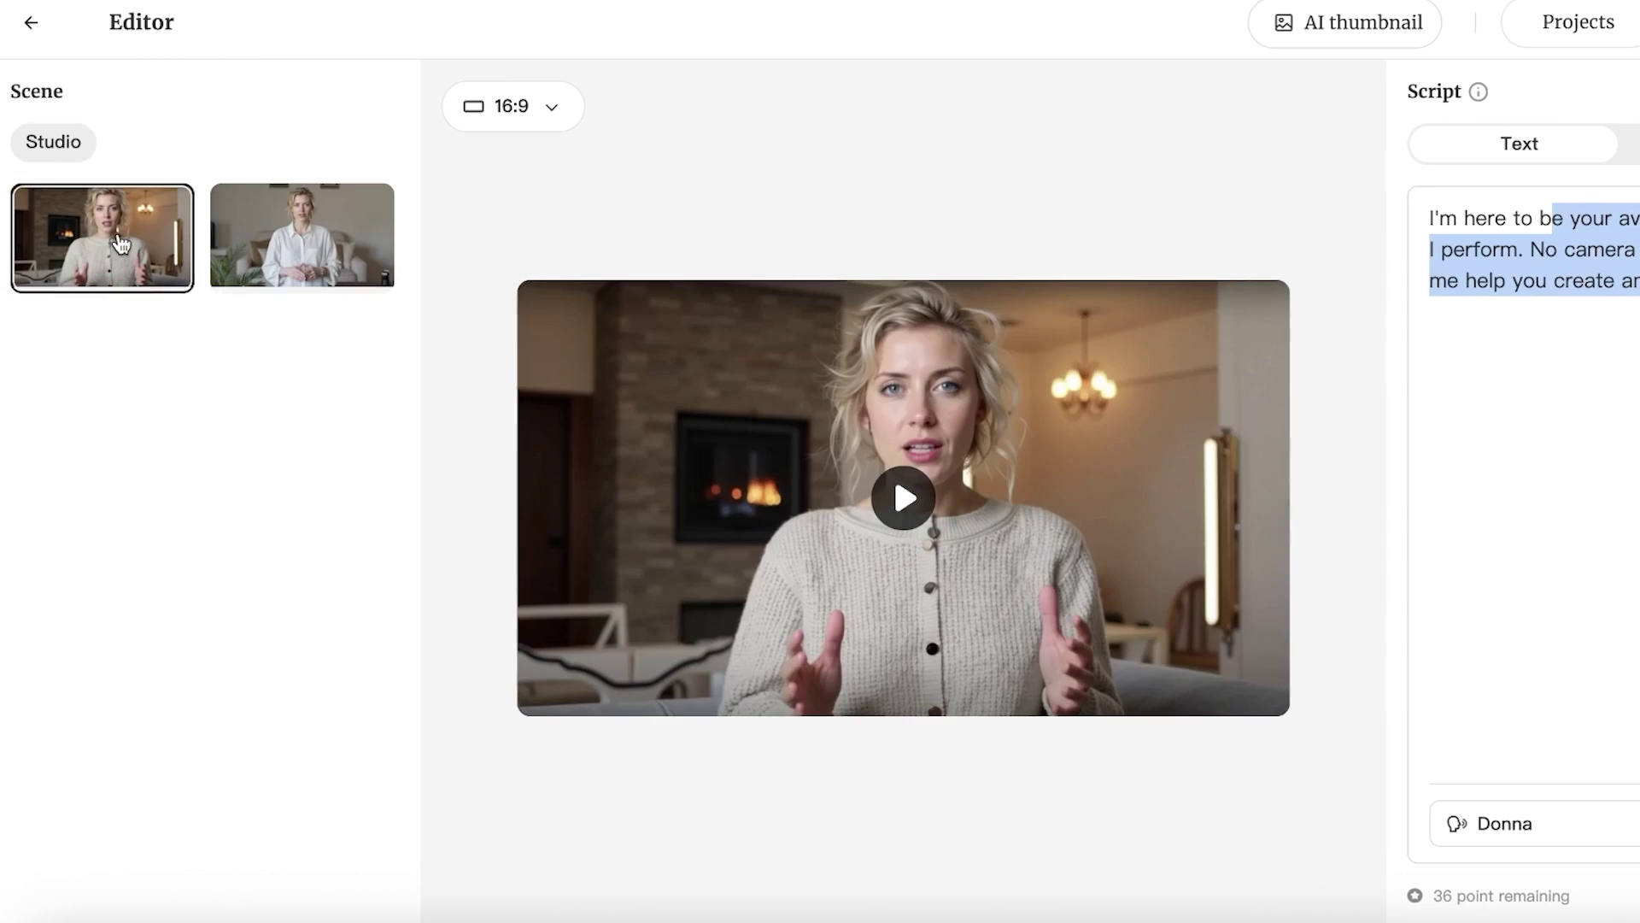
{"action": "left_click", "coordinate": [208, 245]}
{"action": "left_click", "coordinate": [165, 244]}
{"action": "left_click", "coordinate": [248, 272]}
{"action": "left_click", "coordinate": [188, 261]}
Step: Replace the sample script with "Hi im donna ur bestie in posxast pretty girls"
{"action": "left_click_drag", "start_coordinate": [1584, 282], "coordinate": [1402, 217]}
{"action": "key", "text": "BackSpace"}
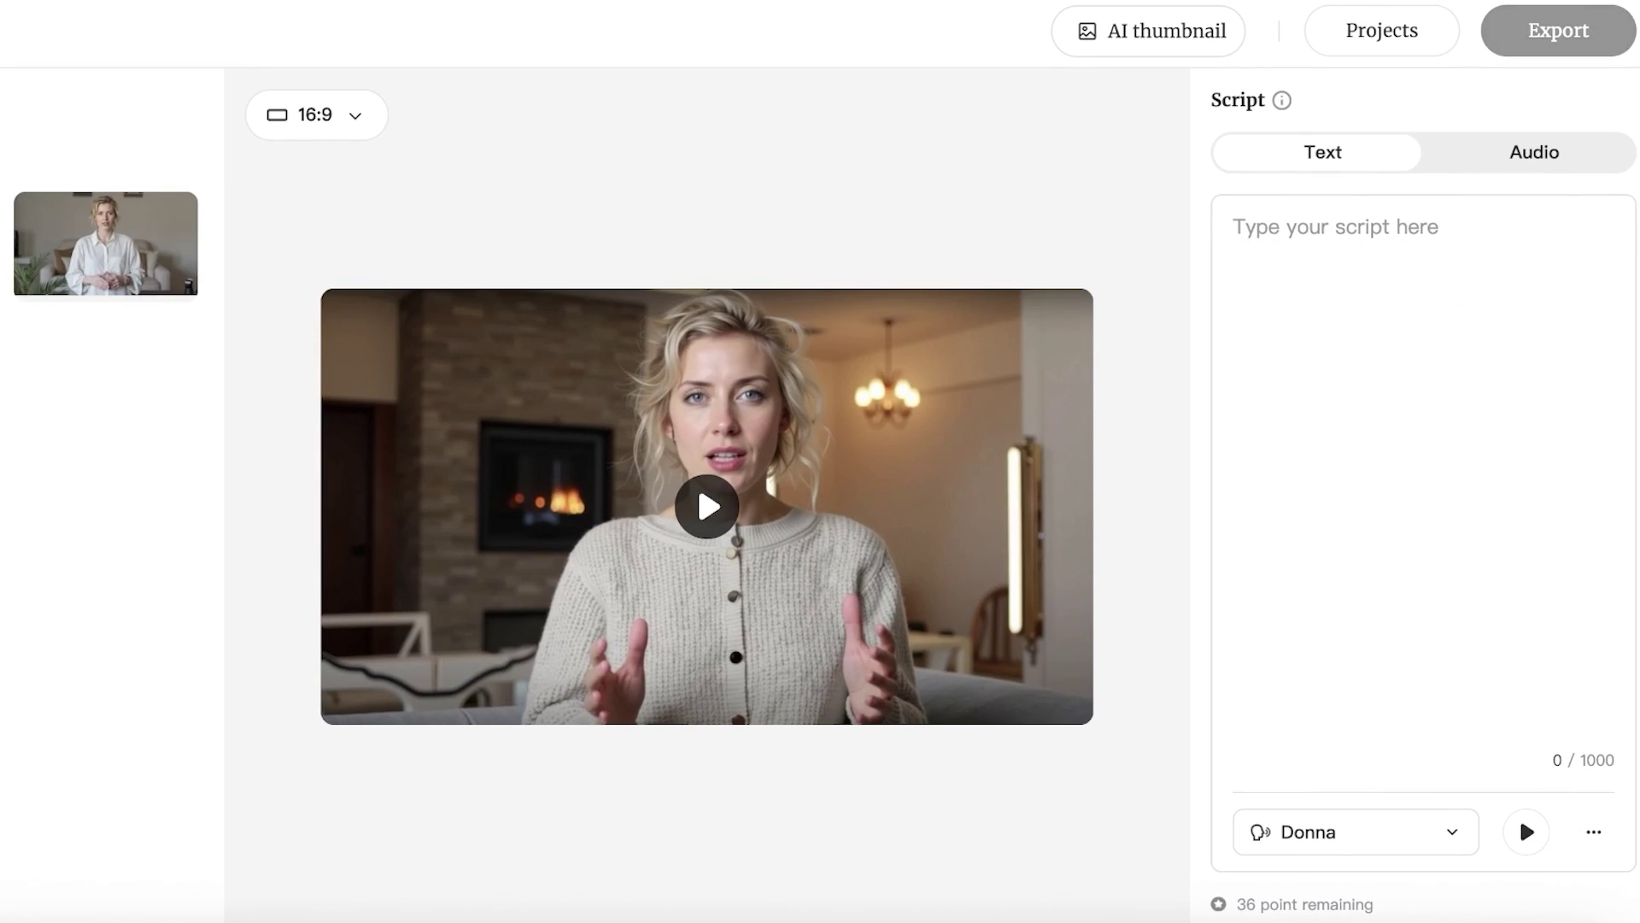
{"action": "type", "text": "F"}
{"action": "key", "text": "BackSpace"}
{"action": "type", "text": "Hi im "}
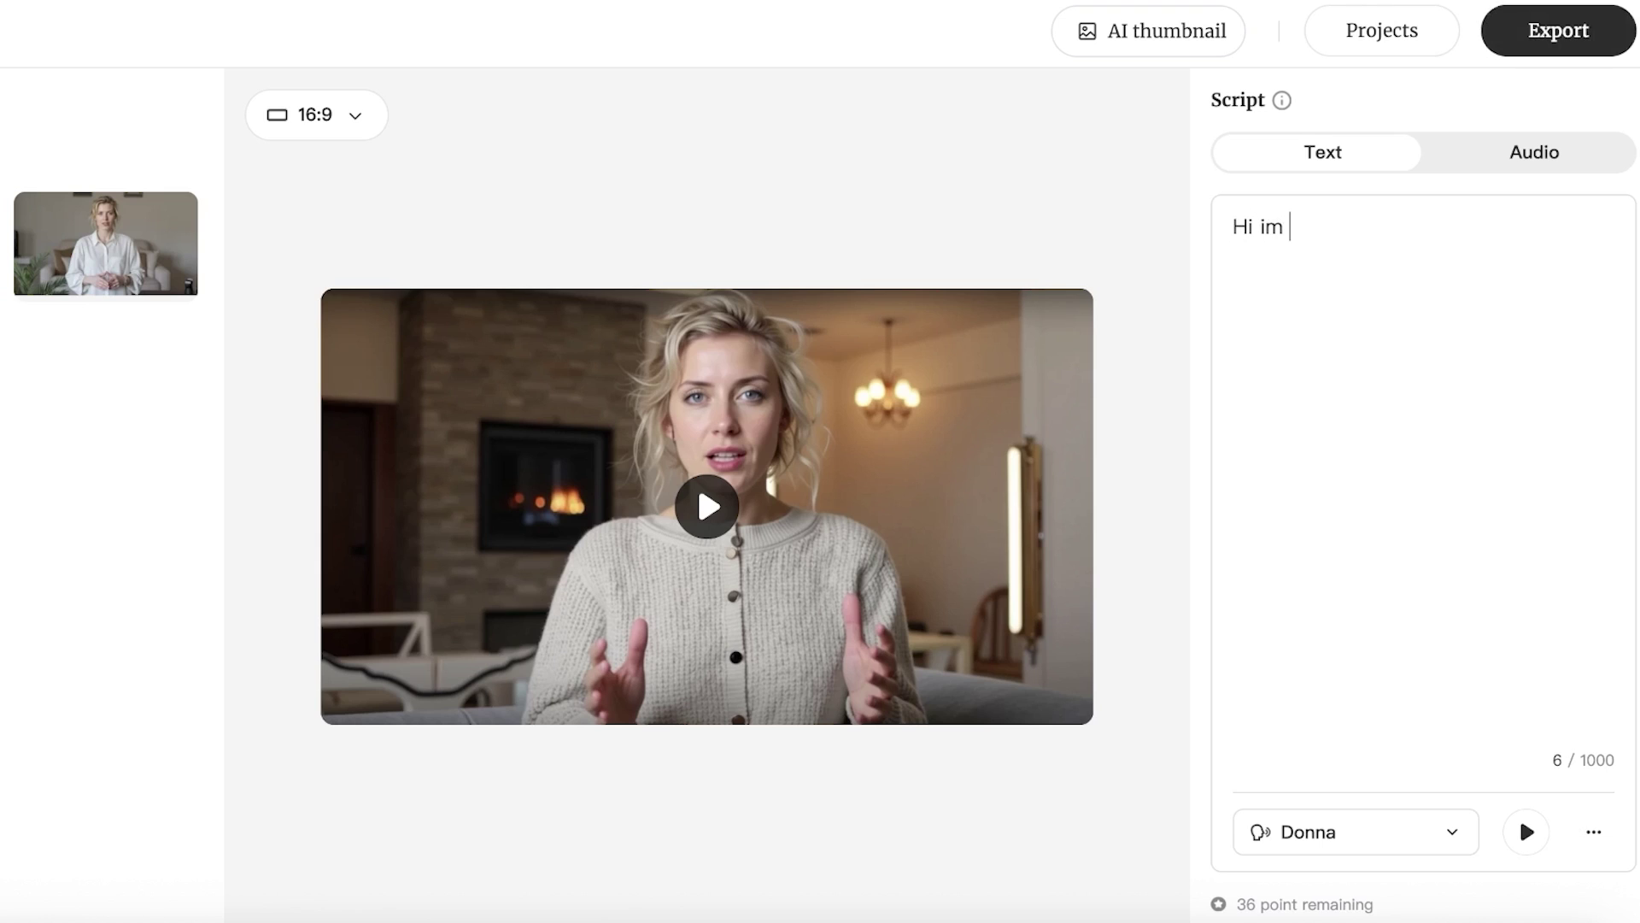
{"action": "type", "text": "donna ur bestie in"}
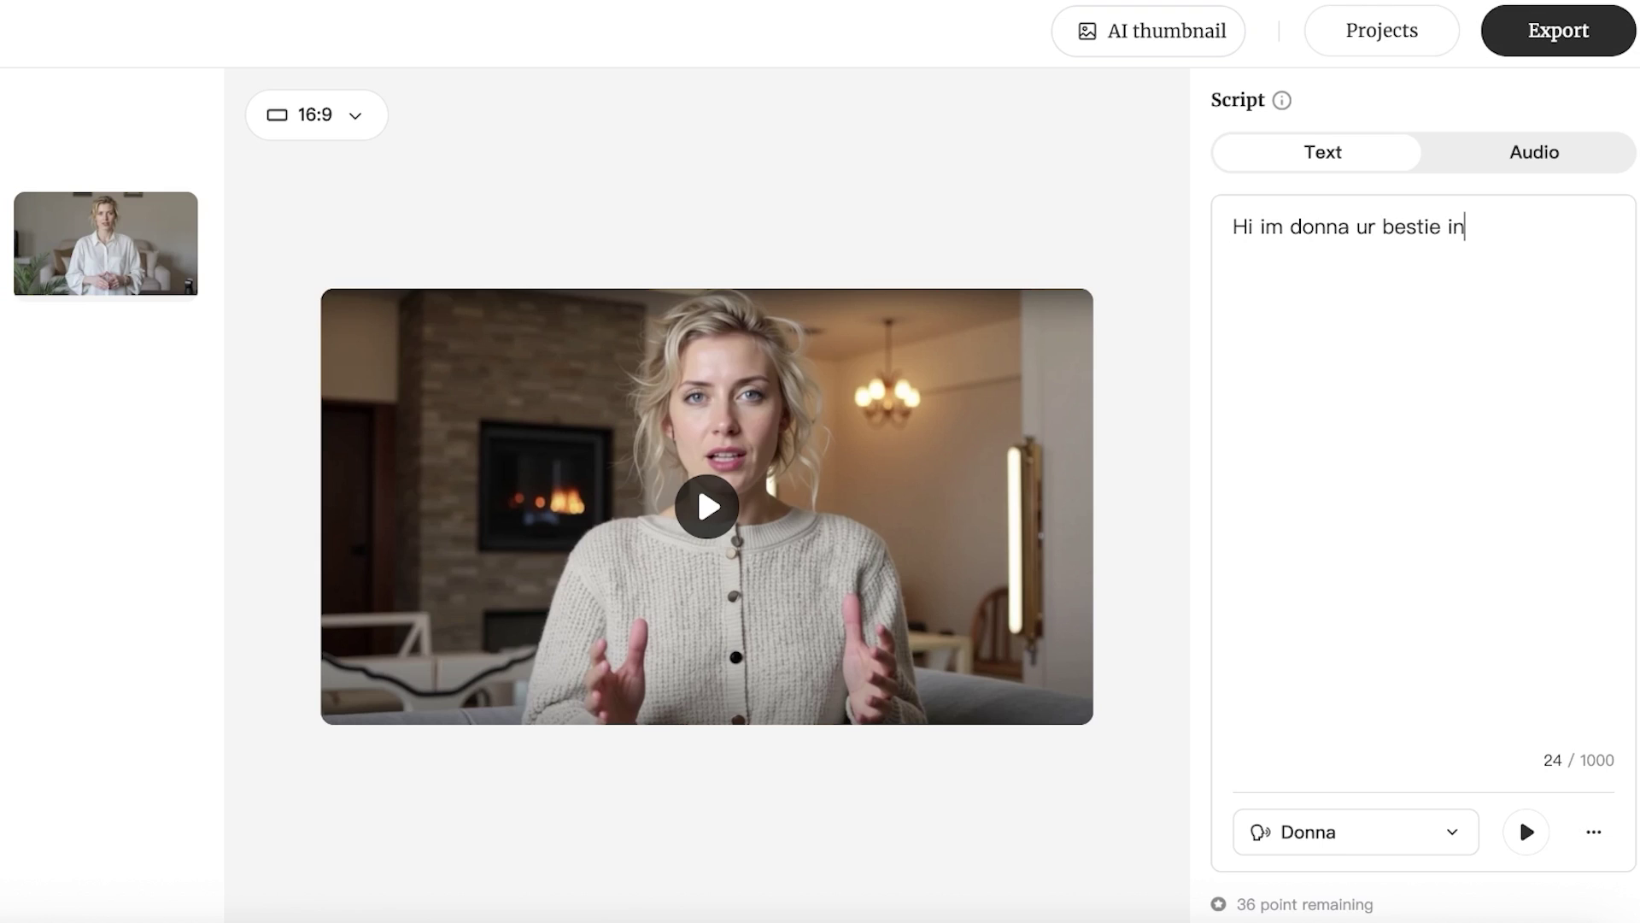
{"action": "type", "text": " posxast pretty girls"}
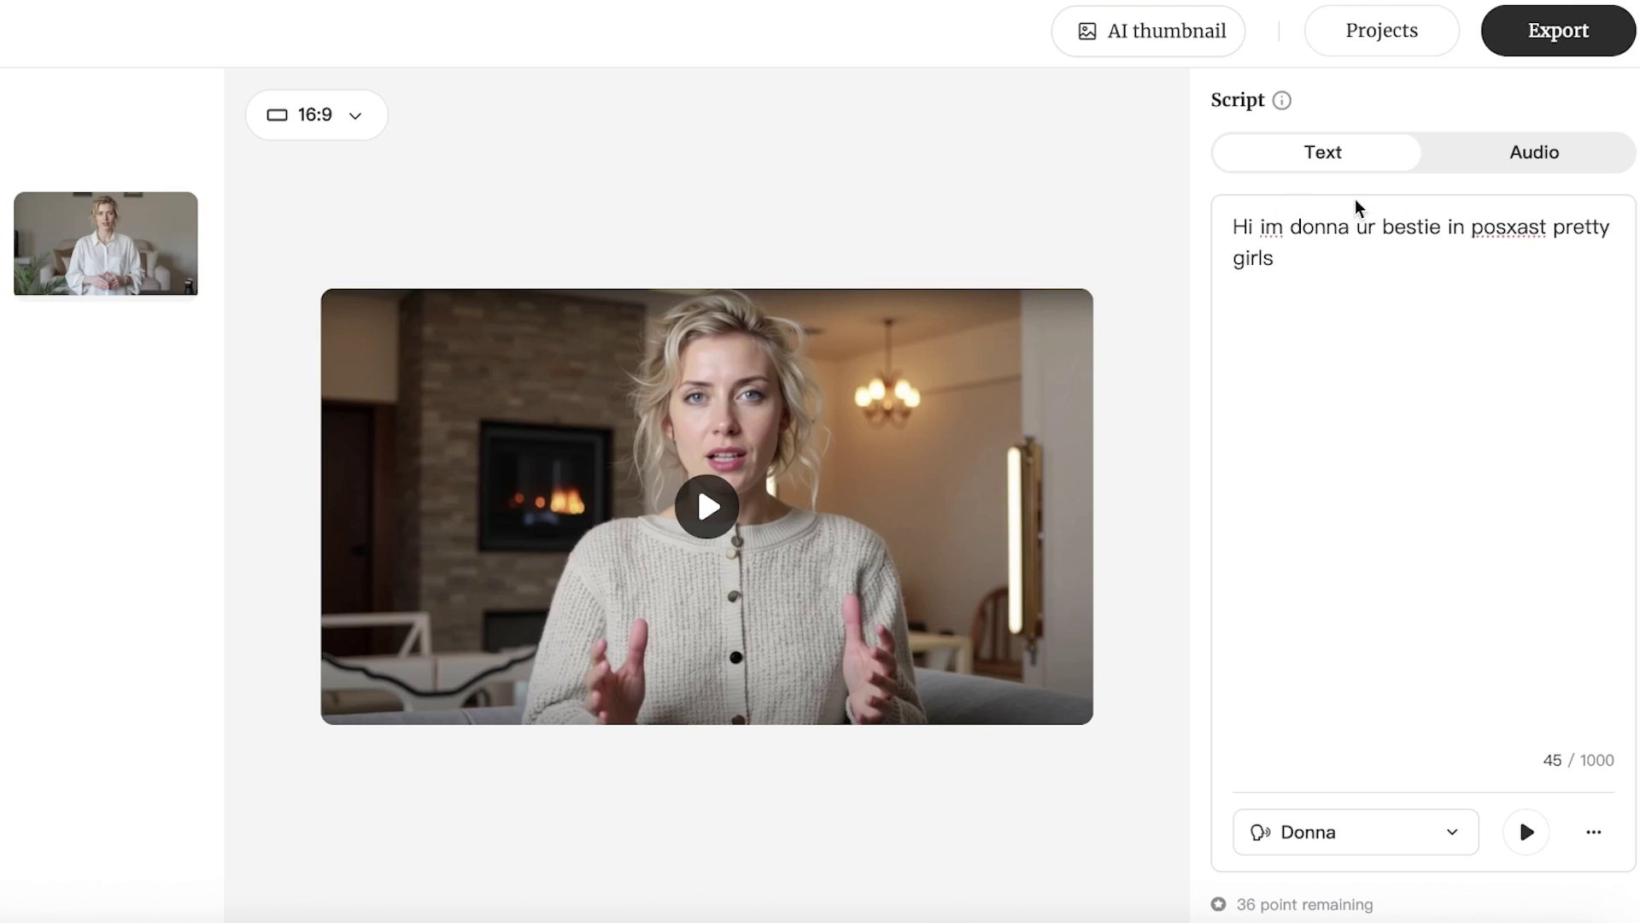
Step: Keep the written script with the Donna voice and generate a 7-second preview
{"action": "left_click", "coordinate": [1467, 171]}
{"action": "left_click", "coordinate": [1386, 167]}
{"action": "left_click", "coordinate": [1366, 839]}
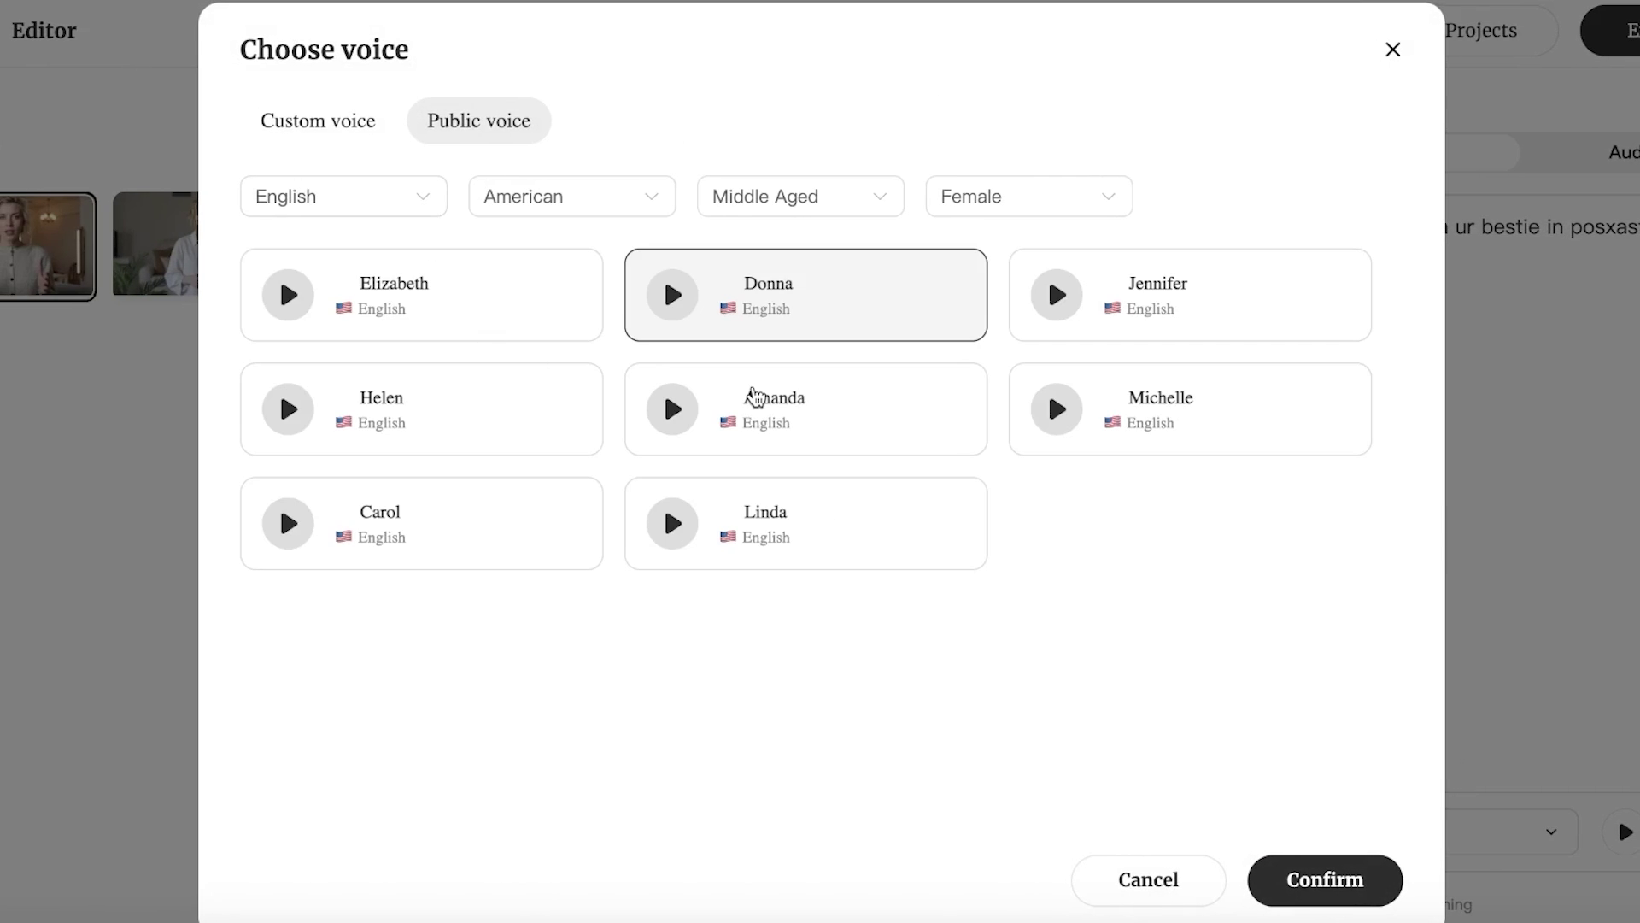
{"action": "left_click", "coordinate": [1392, 48]}
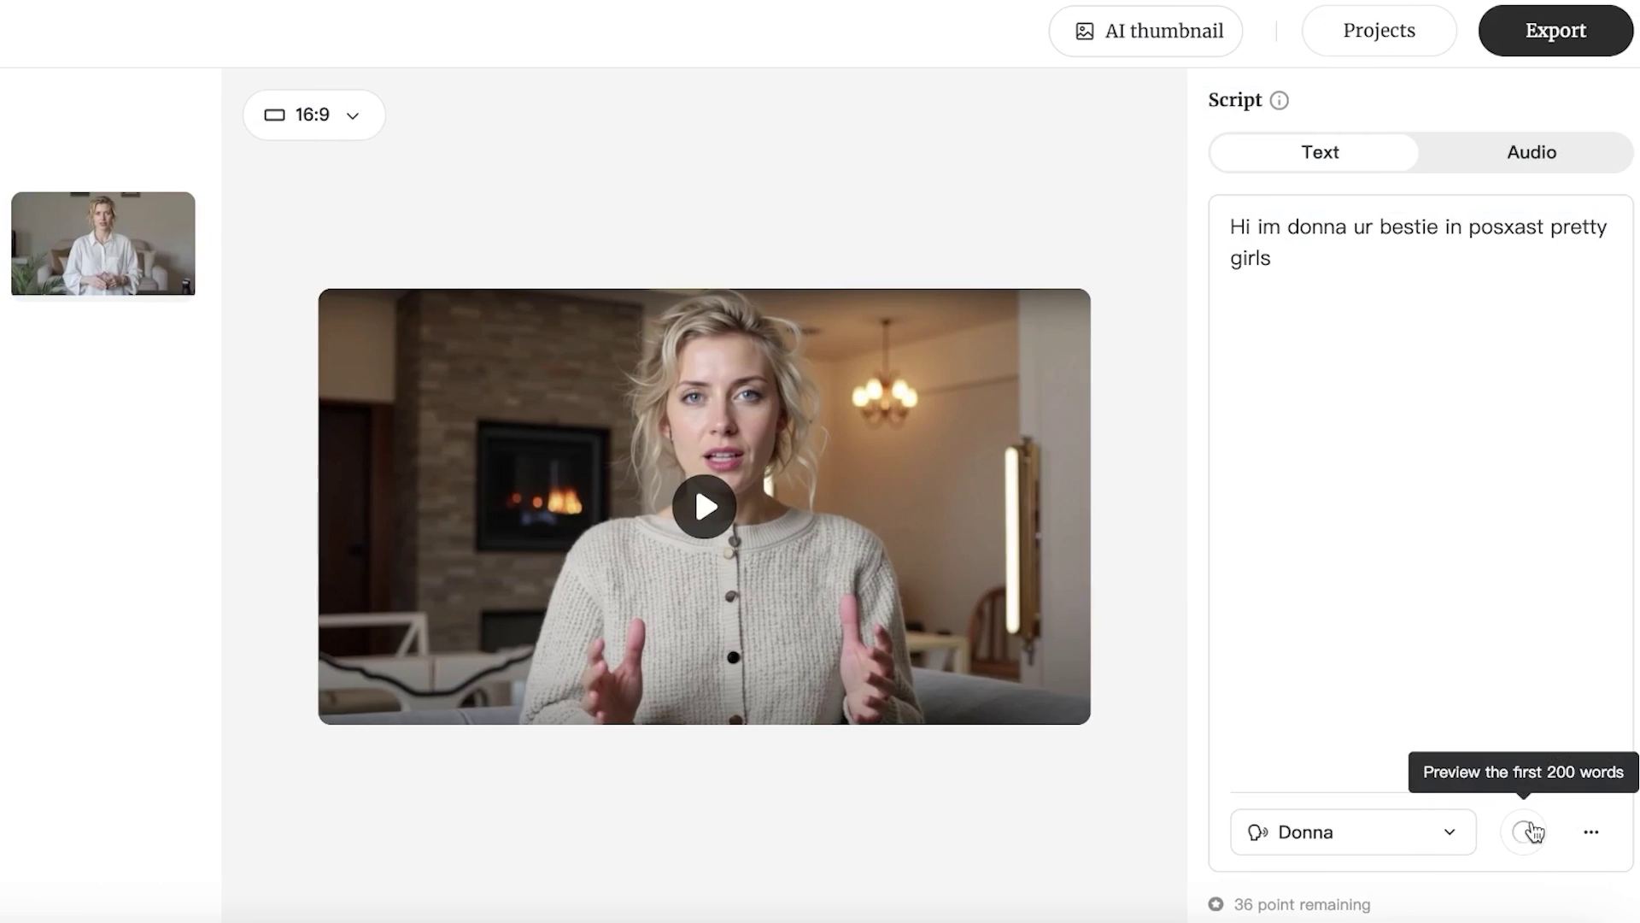
{"action": "left_click", "coordinate": [691, 532]}
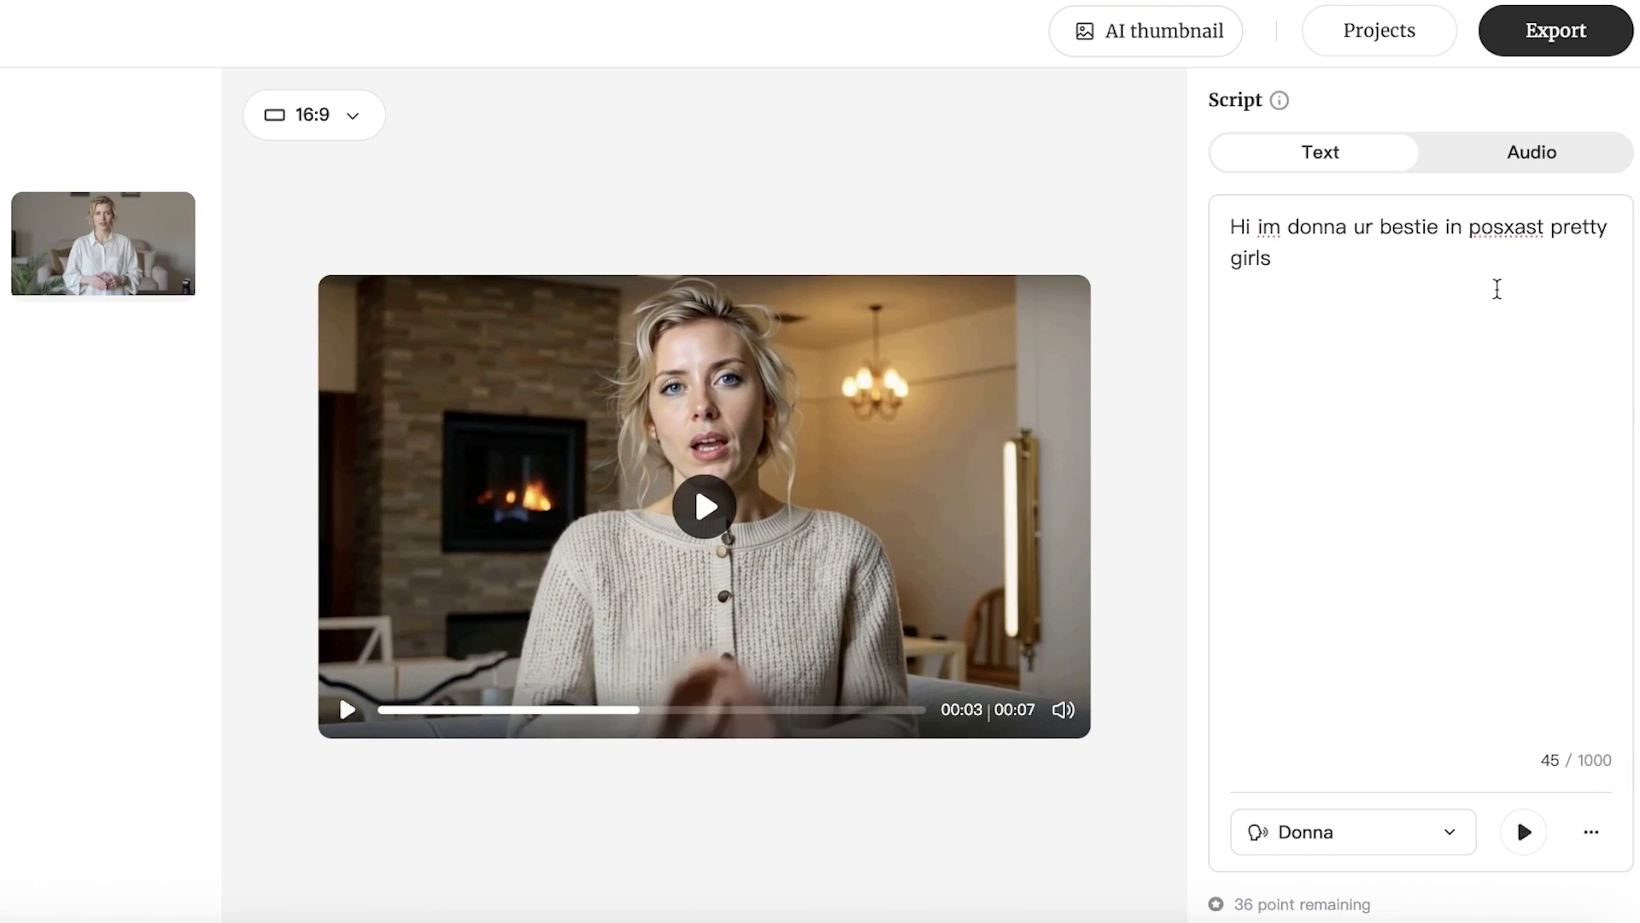
Step: Play the 19-second Ella Studio 0711 video, then return to Projects and dismiss the Publish on Social popup
{"action": "left_click", "coordinate": [1379, 35]}
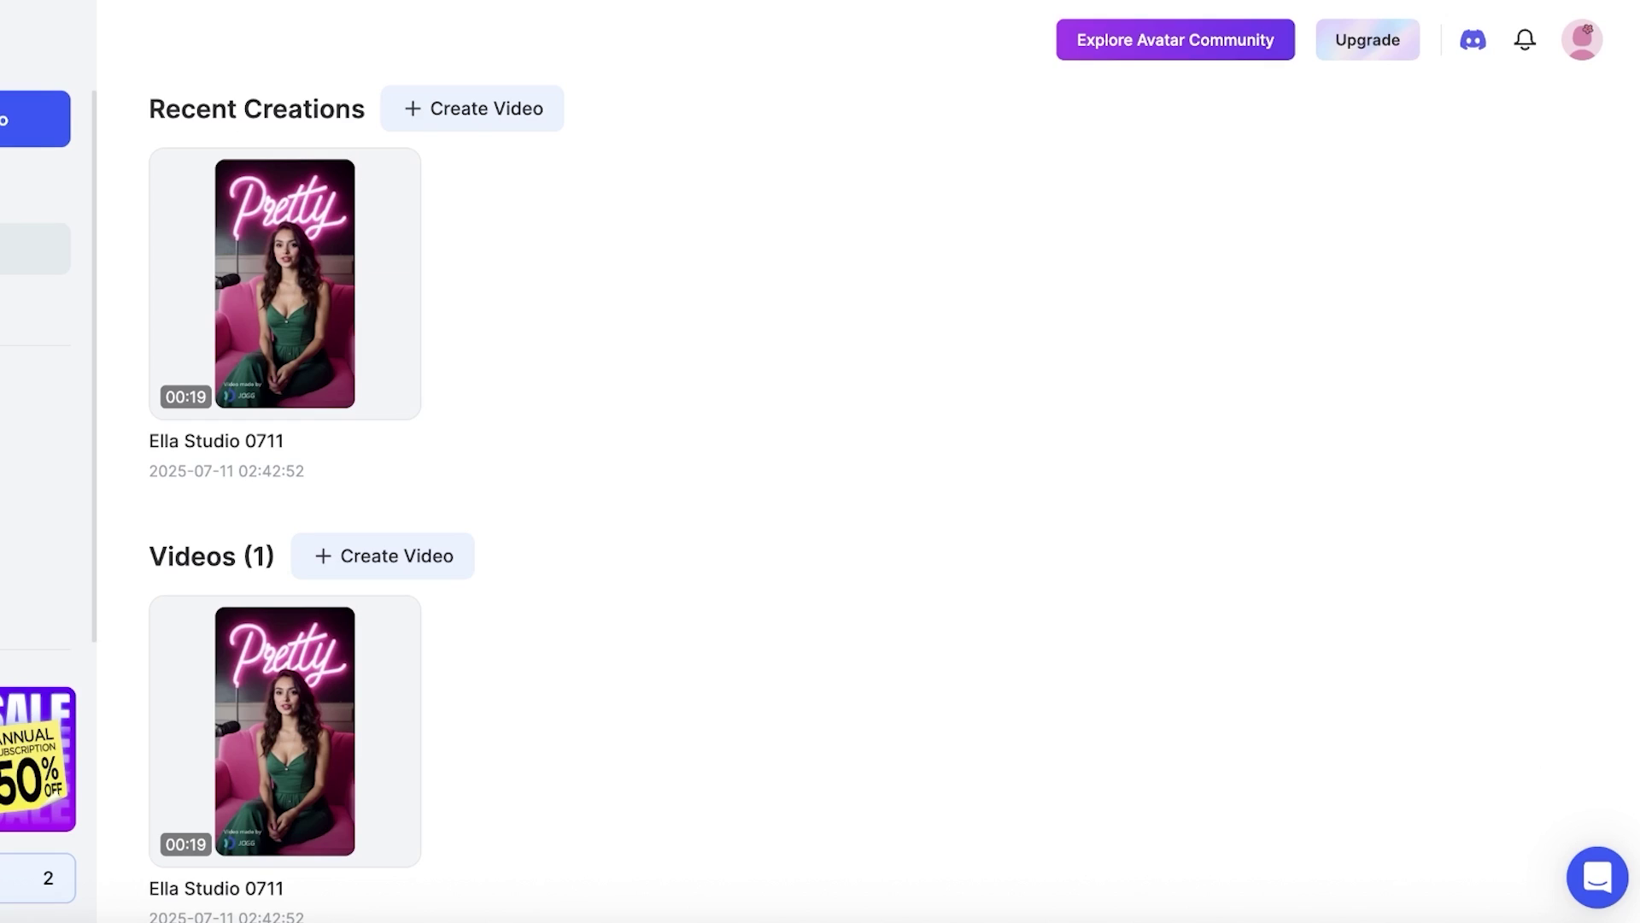
{"action": "mouse_move", "coordinate": [274, 301]}
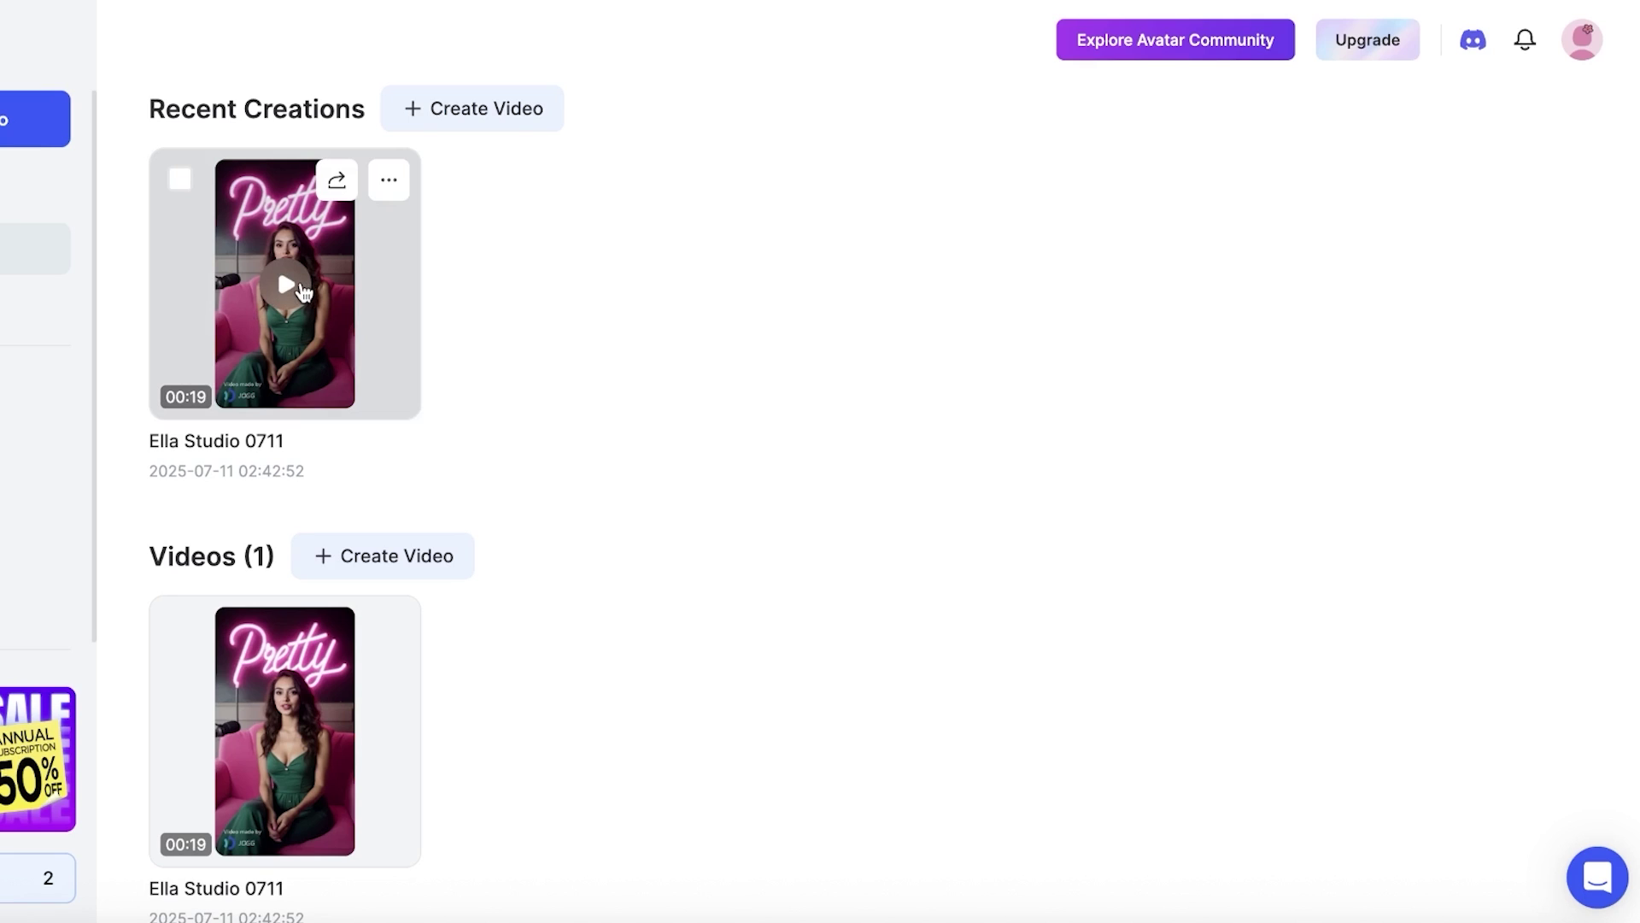
{"action": "left_click", "coordinate": [304, 293]}
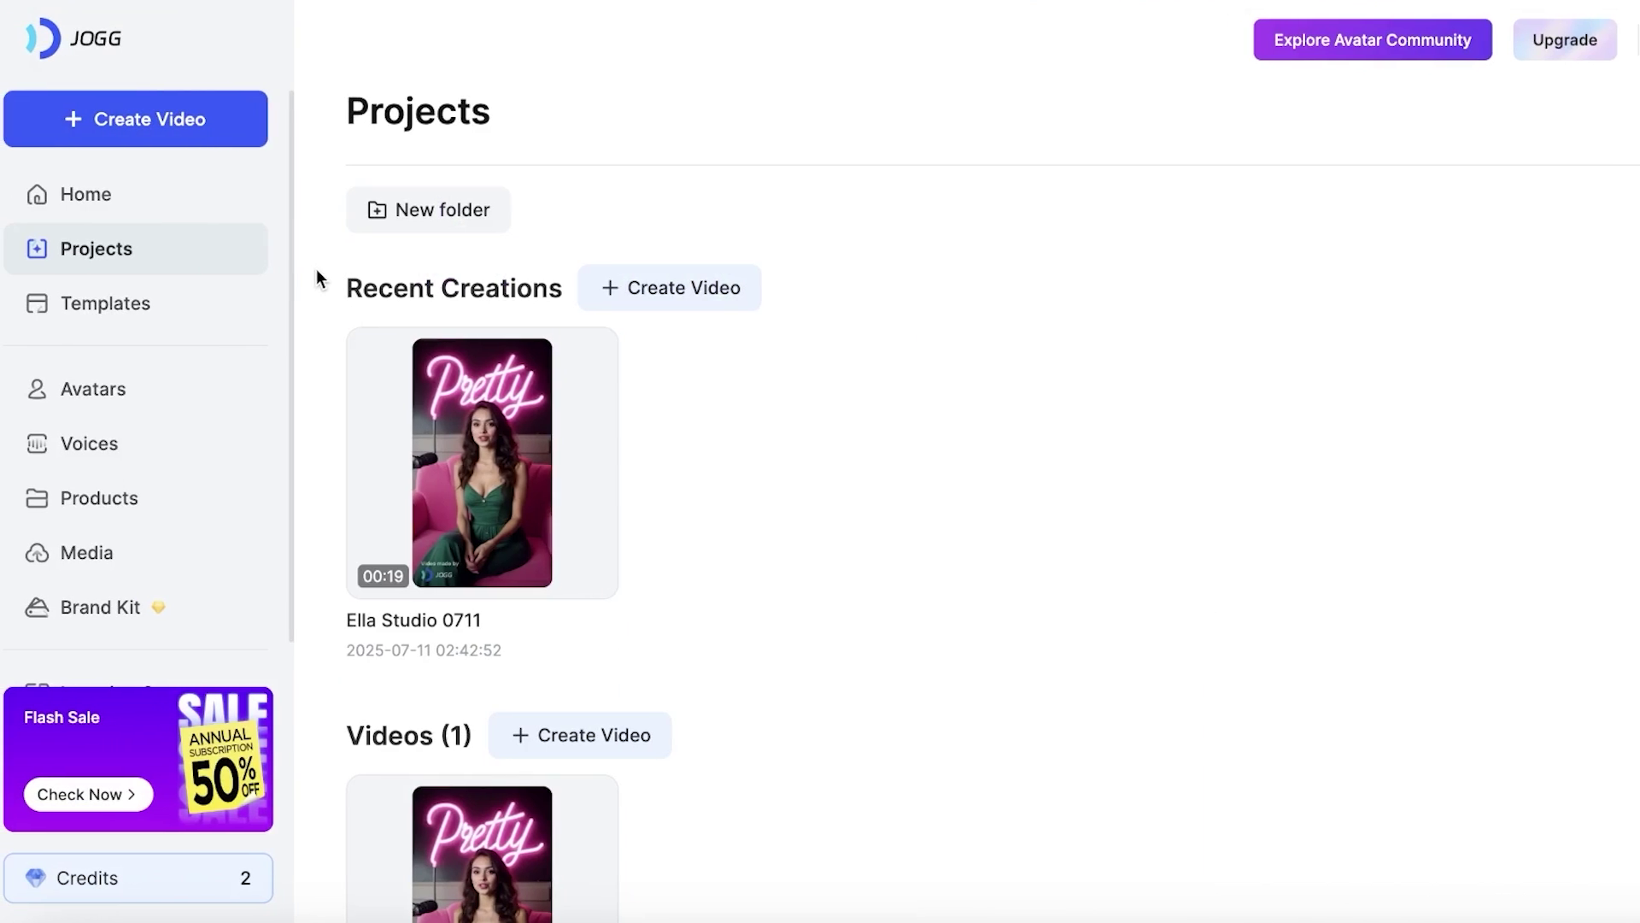
{"action": "left_click", "coordinate": [533, 359]}
{"action": "left_click", "coordinate": [1189, 361]}
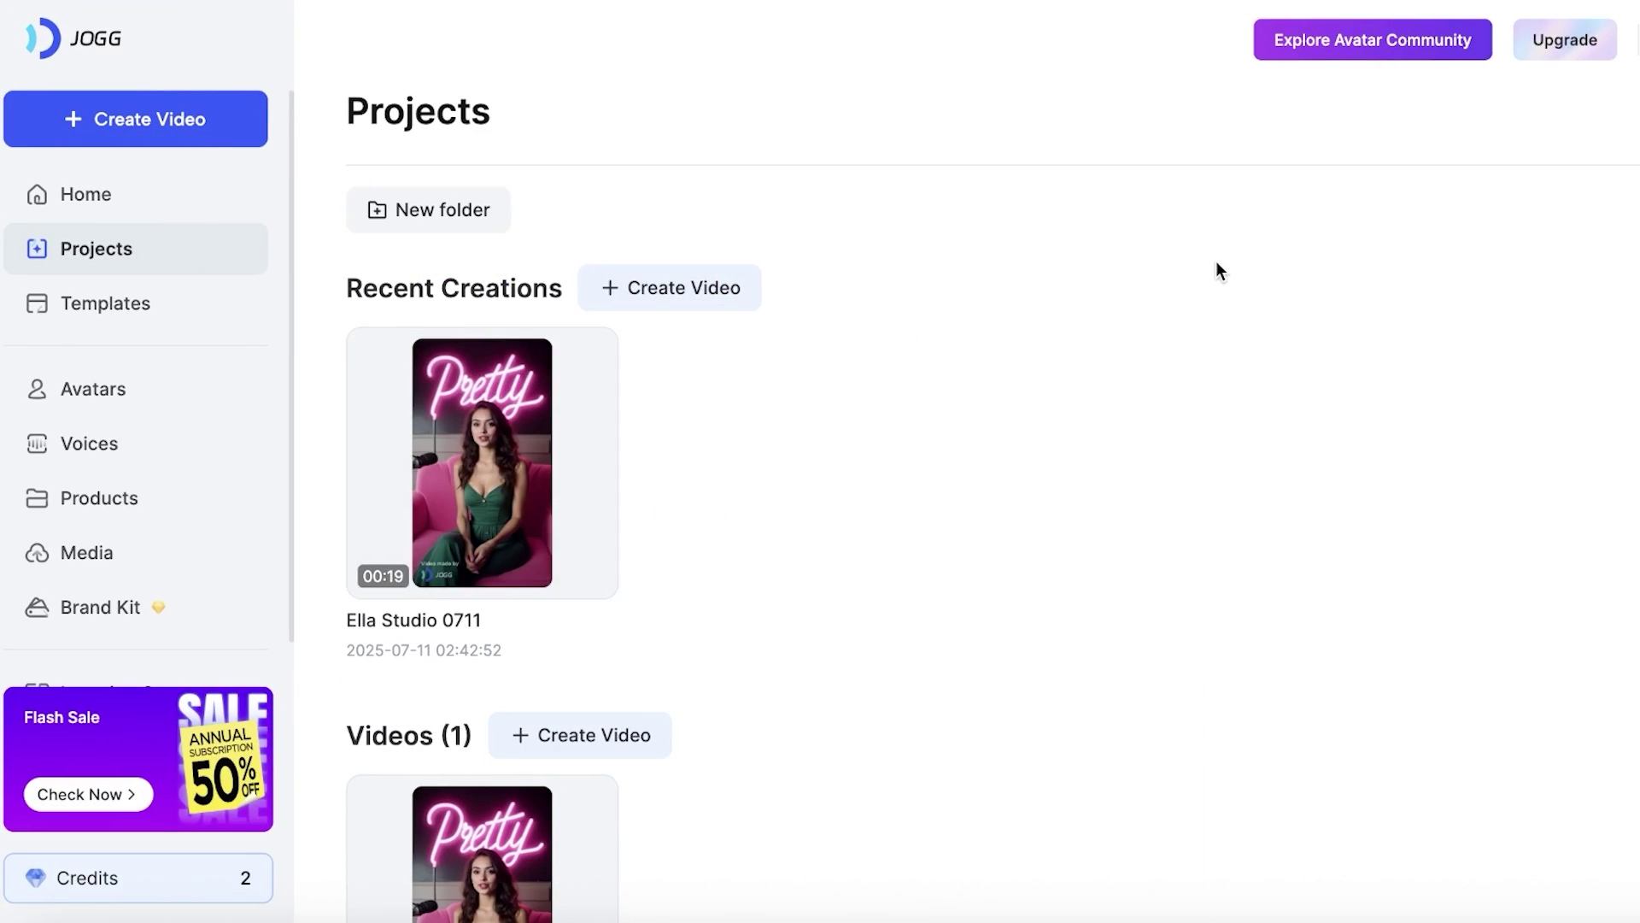